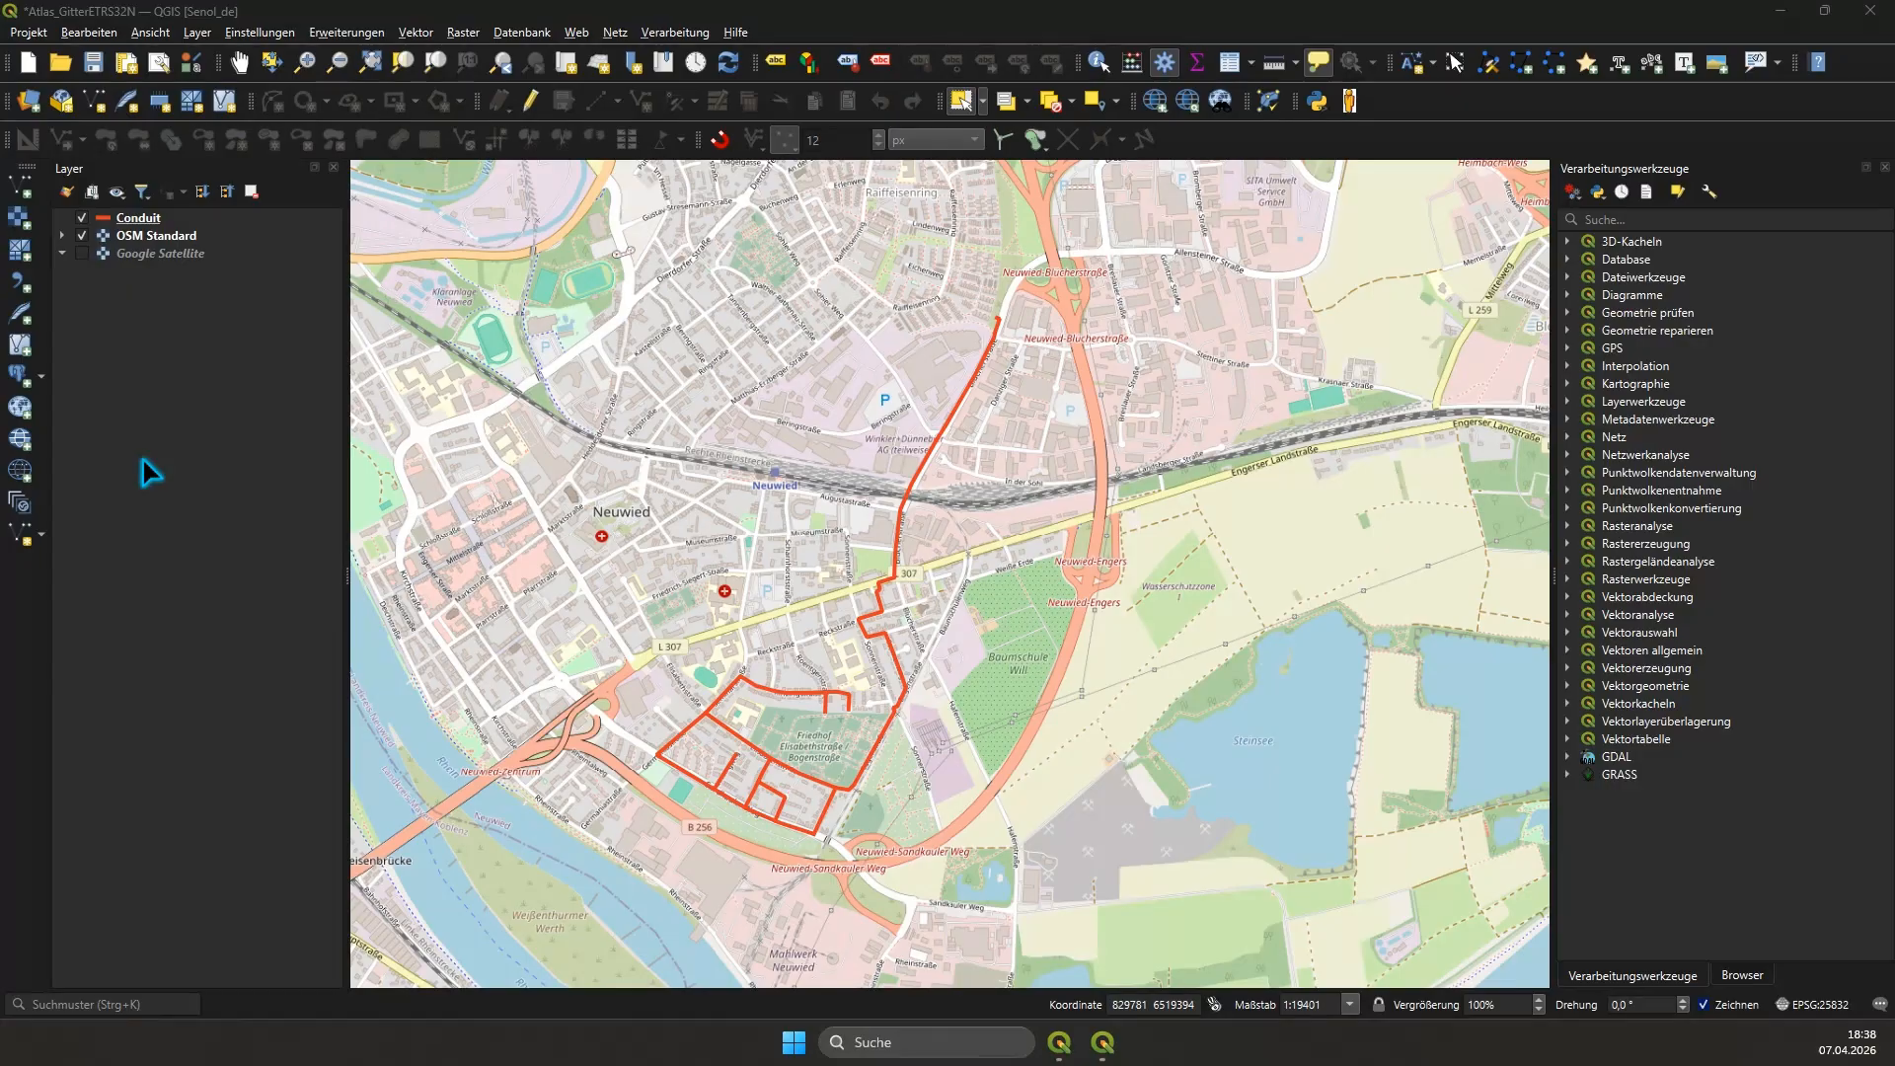
Step: Search all available QGIS plugins for "Atlas"
{"action": "left_click", "coordinate": [341, 33]}
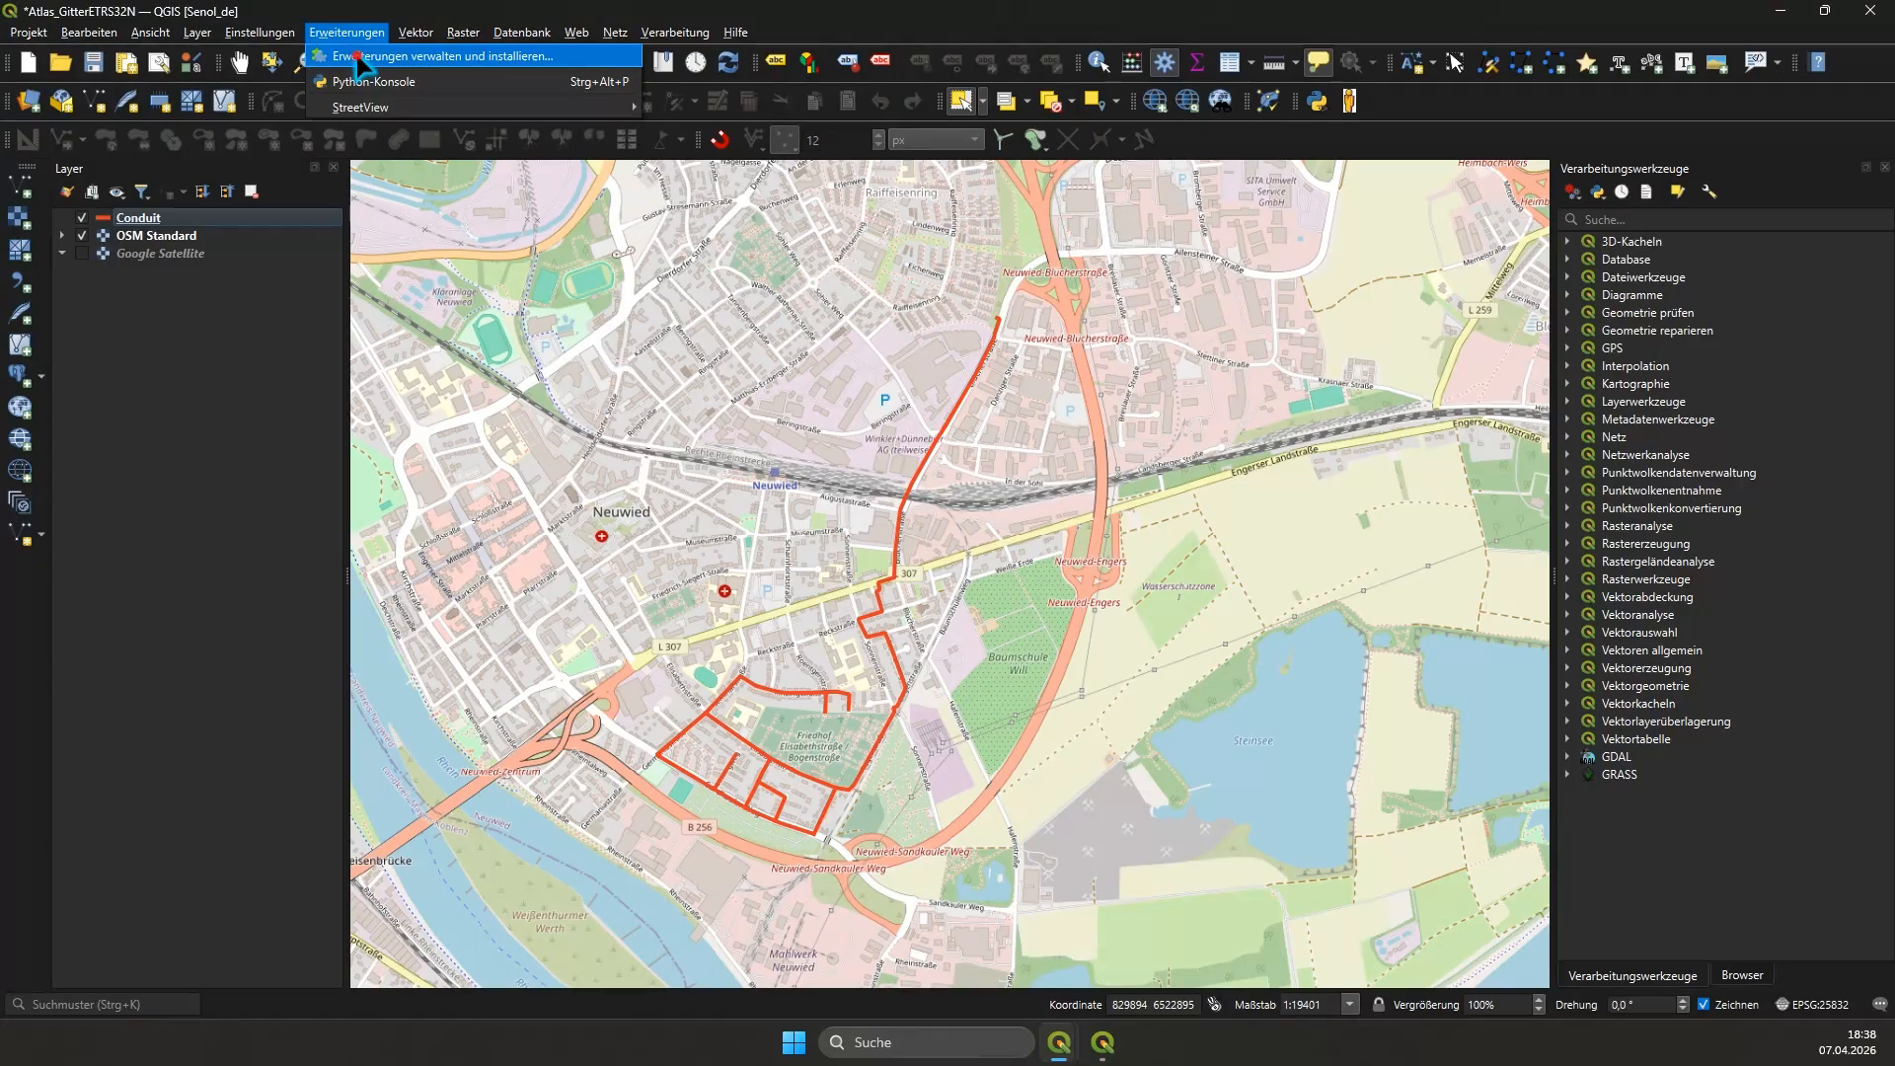
{"action": "left_click", "coordinate": [363, 66]}
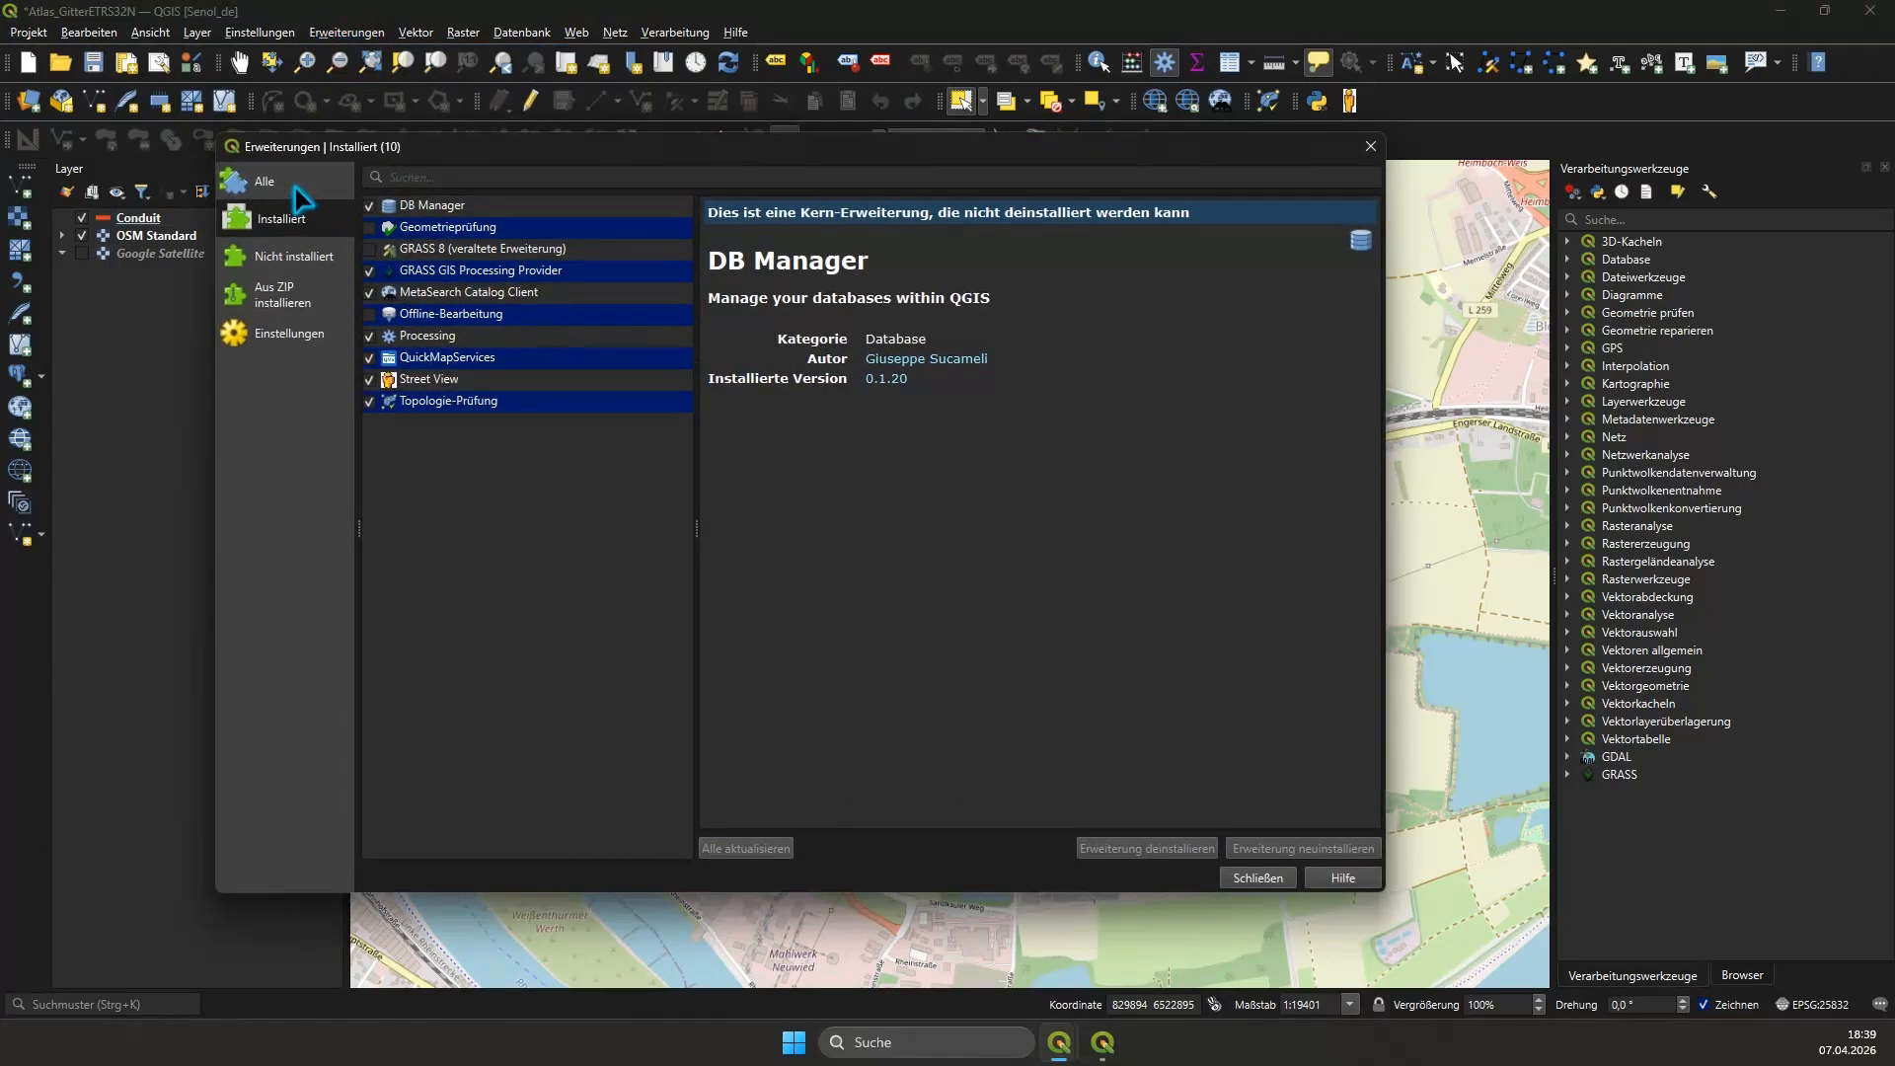
{"action": "left_click", "coordinate": [295, 182]}
{"action": "left_click", "coordinate": [410, 178]}
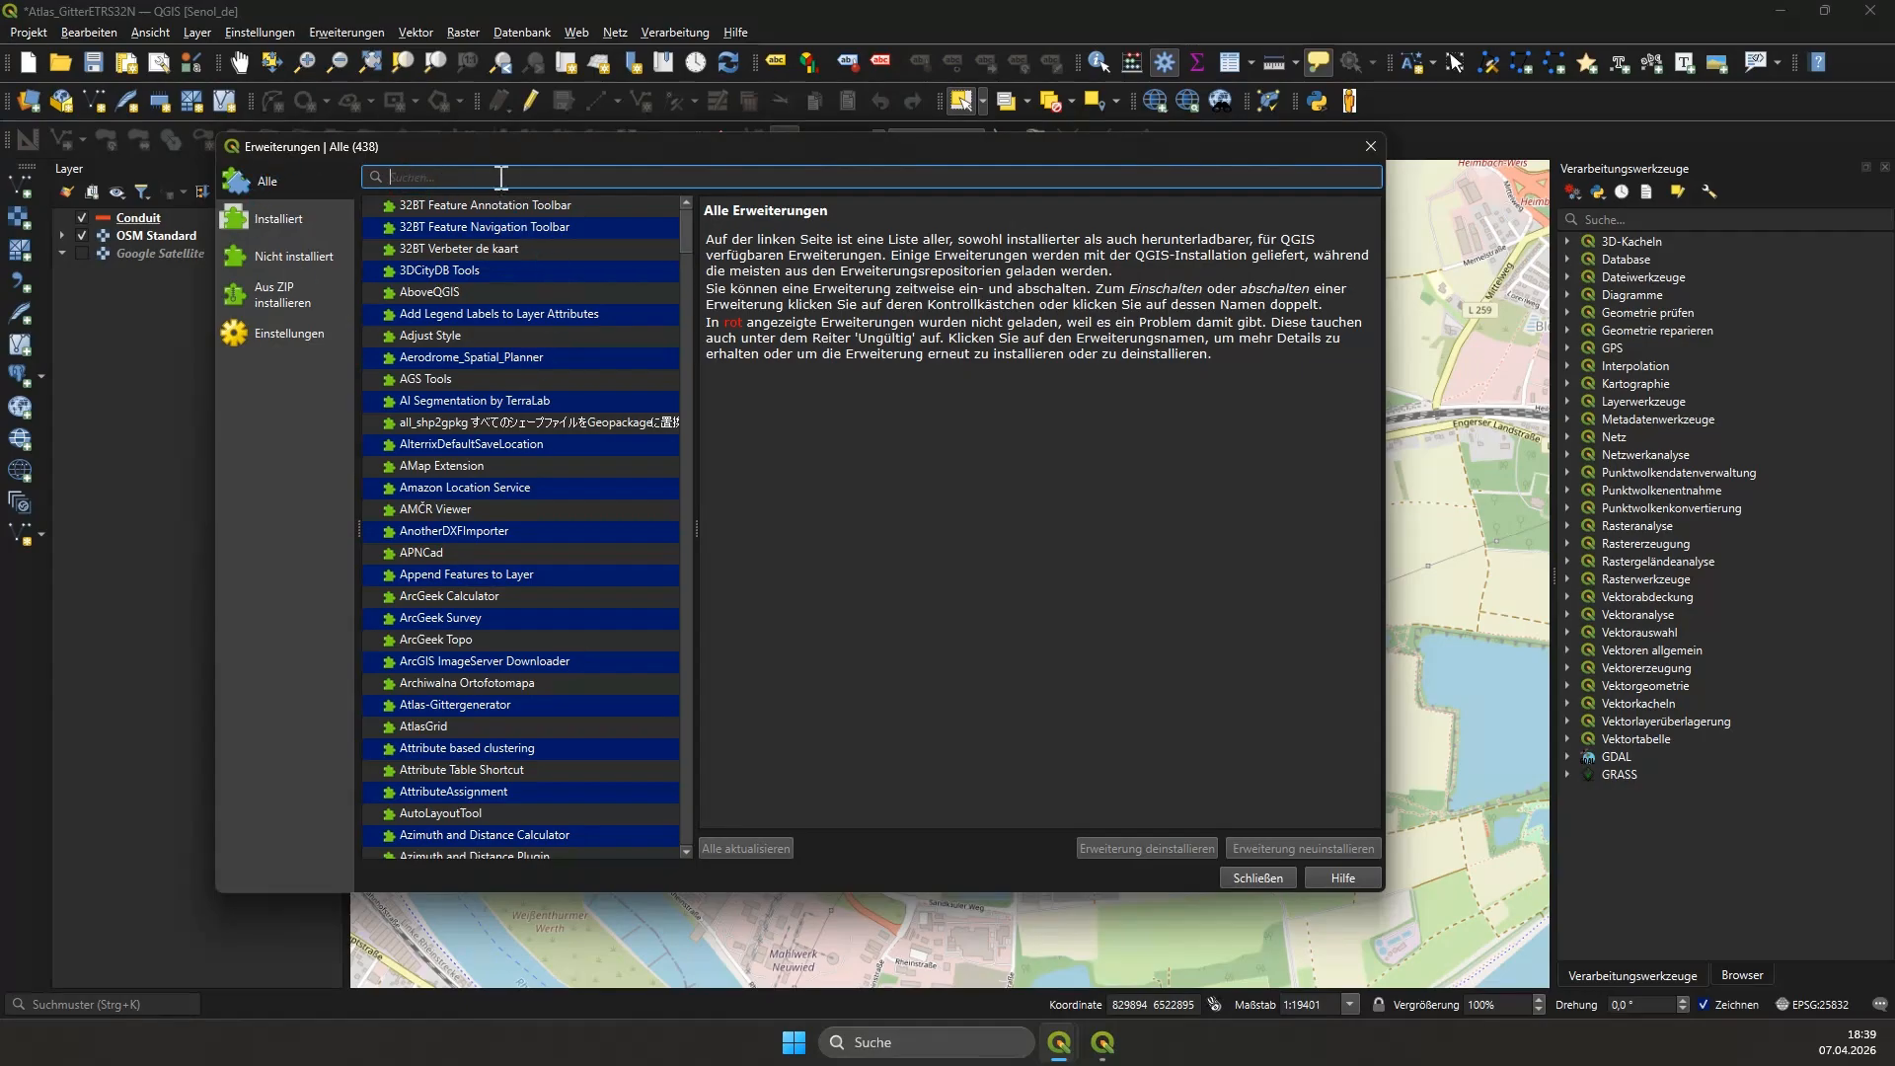
{"action": "type", "text": "Atlas"}
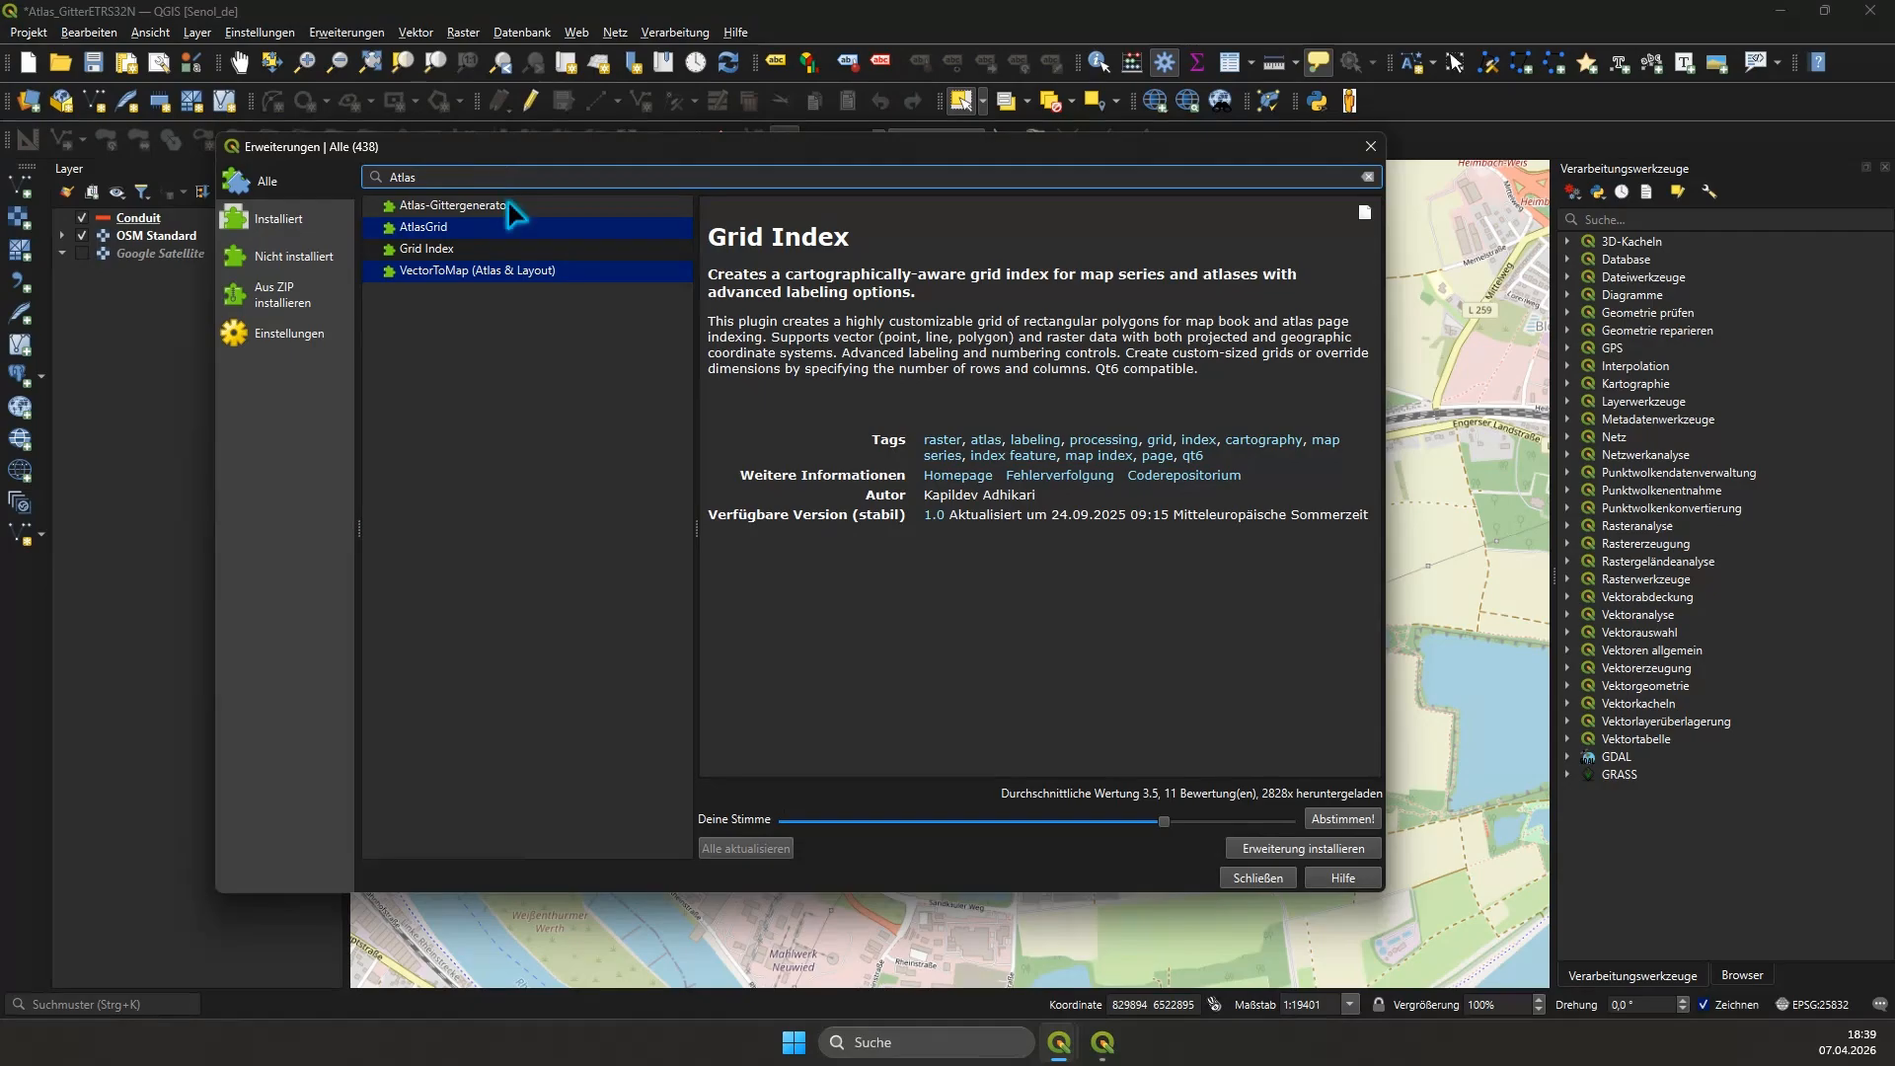
Step: Read the description of the Atlas-Gittergenerator plugin, install it and close the plugin manager
{"action": "left_click", "coordinate": [512, 209]}
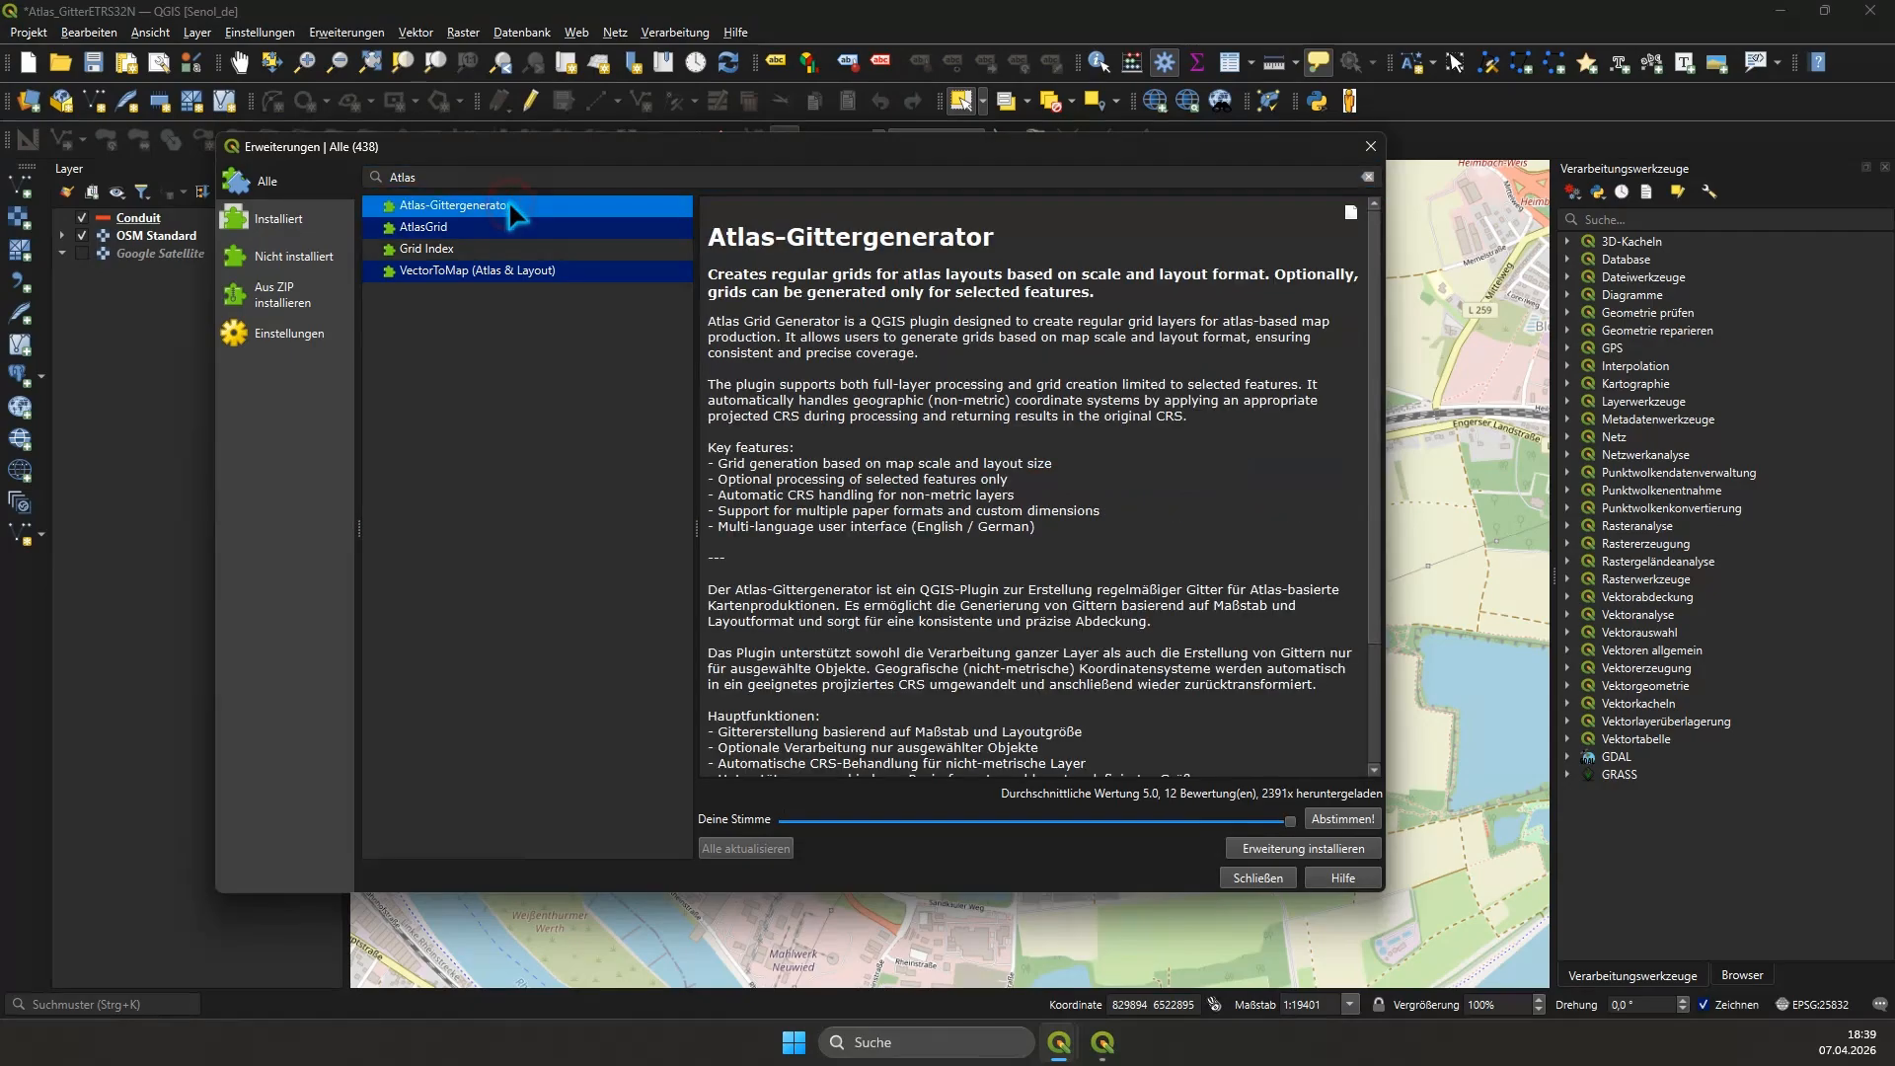
{"action": "scroll", "coordinate": [992, 481], "scroll_direction": "down", "scroll_amount": 3}
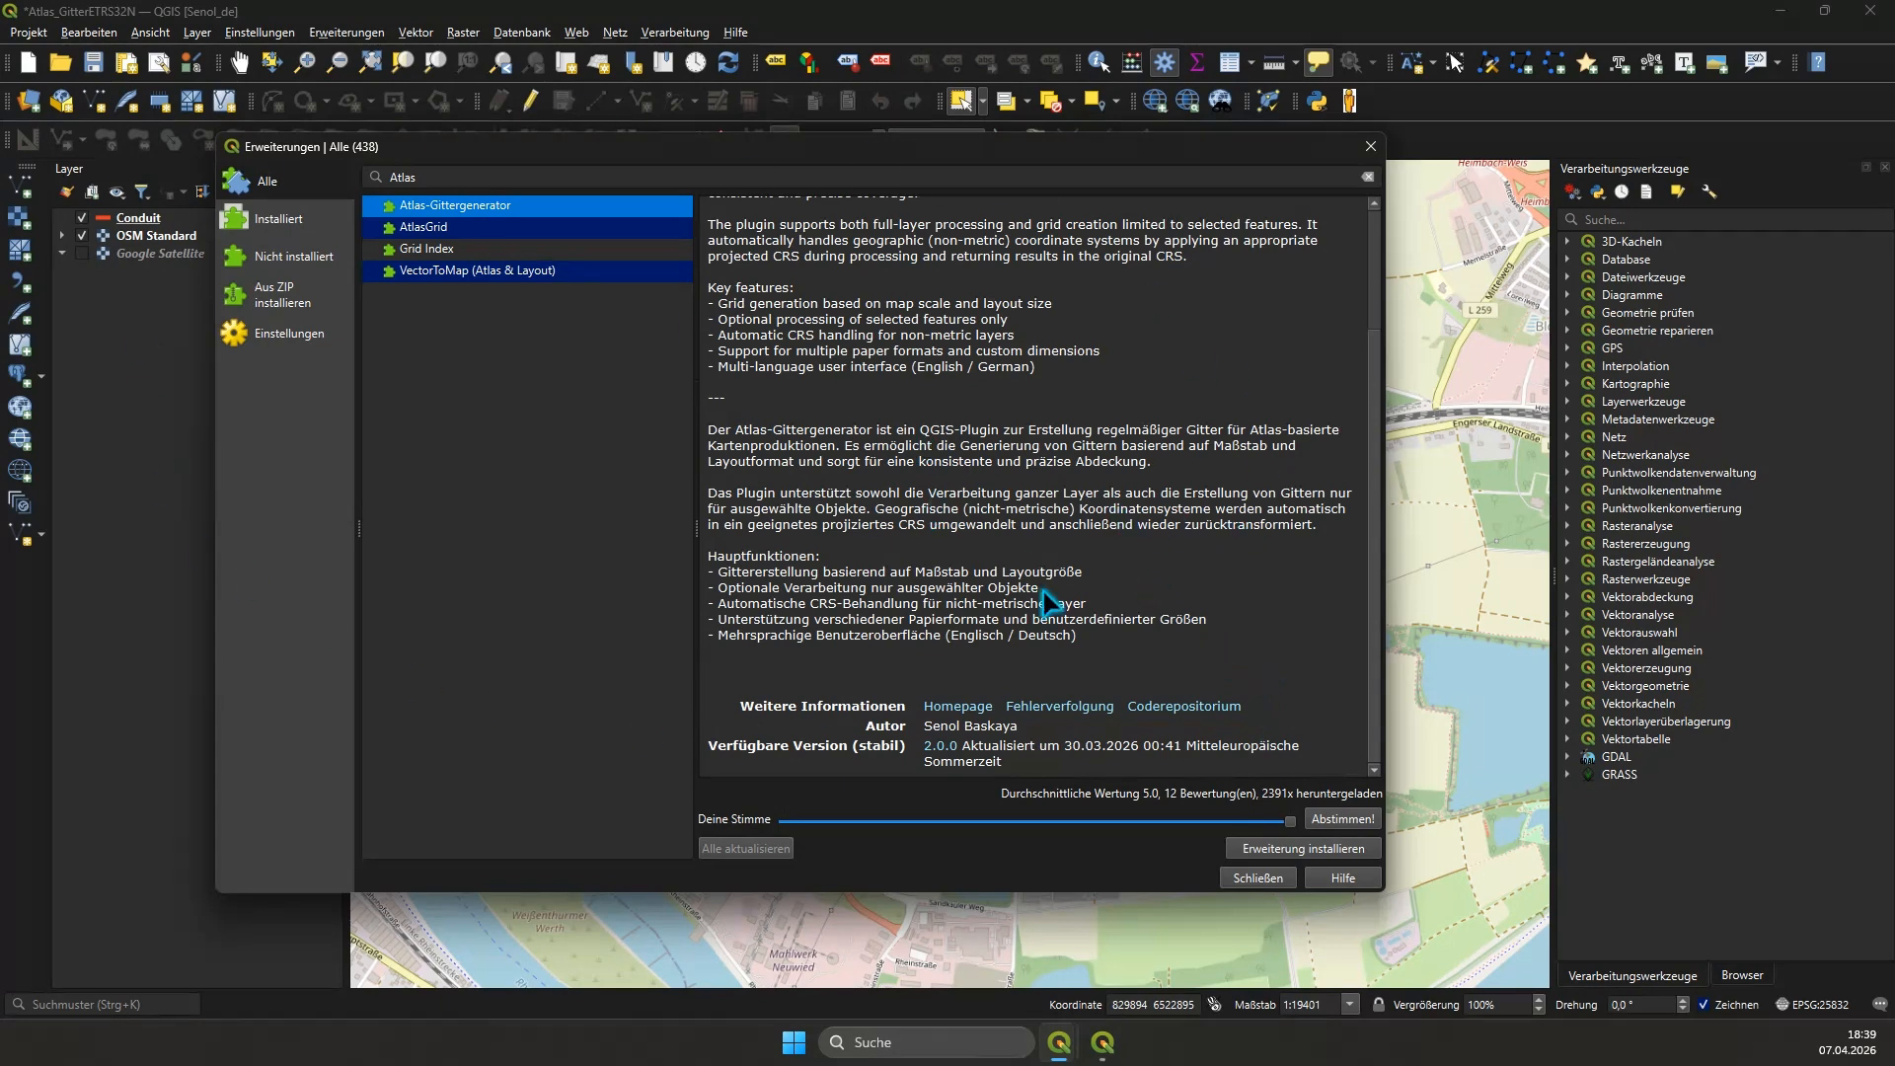
{"action": "left_click_drag", "start_coordinate": [1078, 637], "coordinate": [954, 640]}
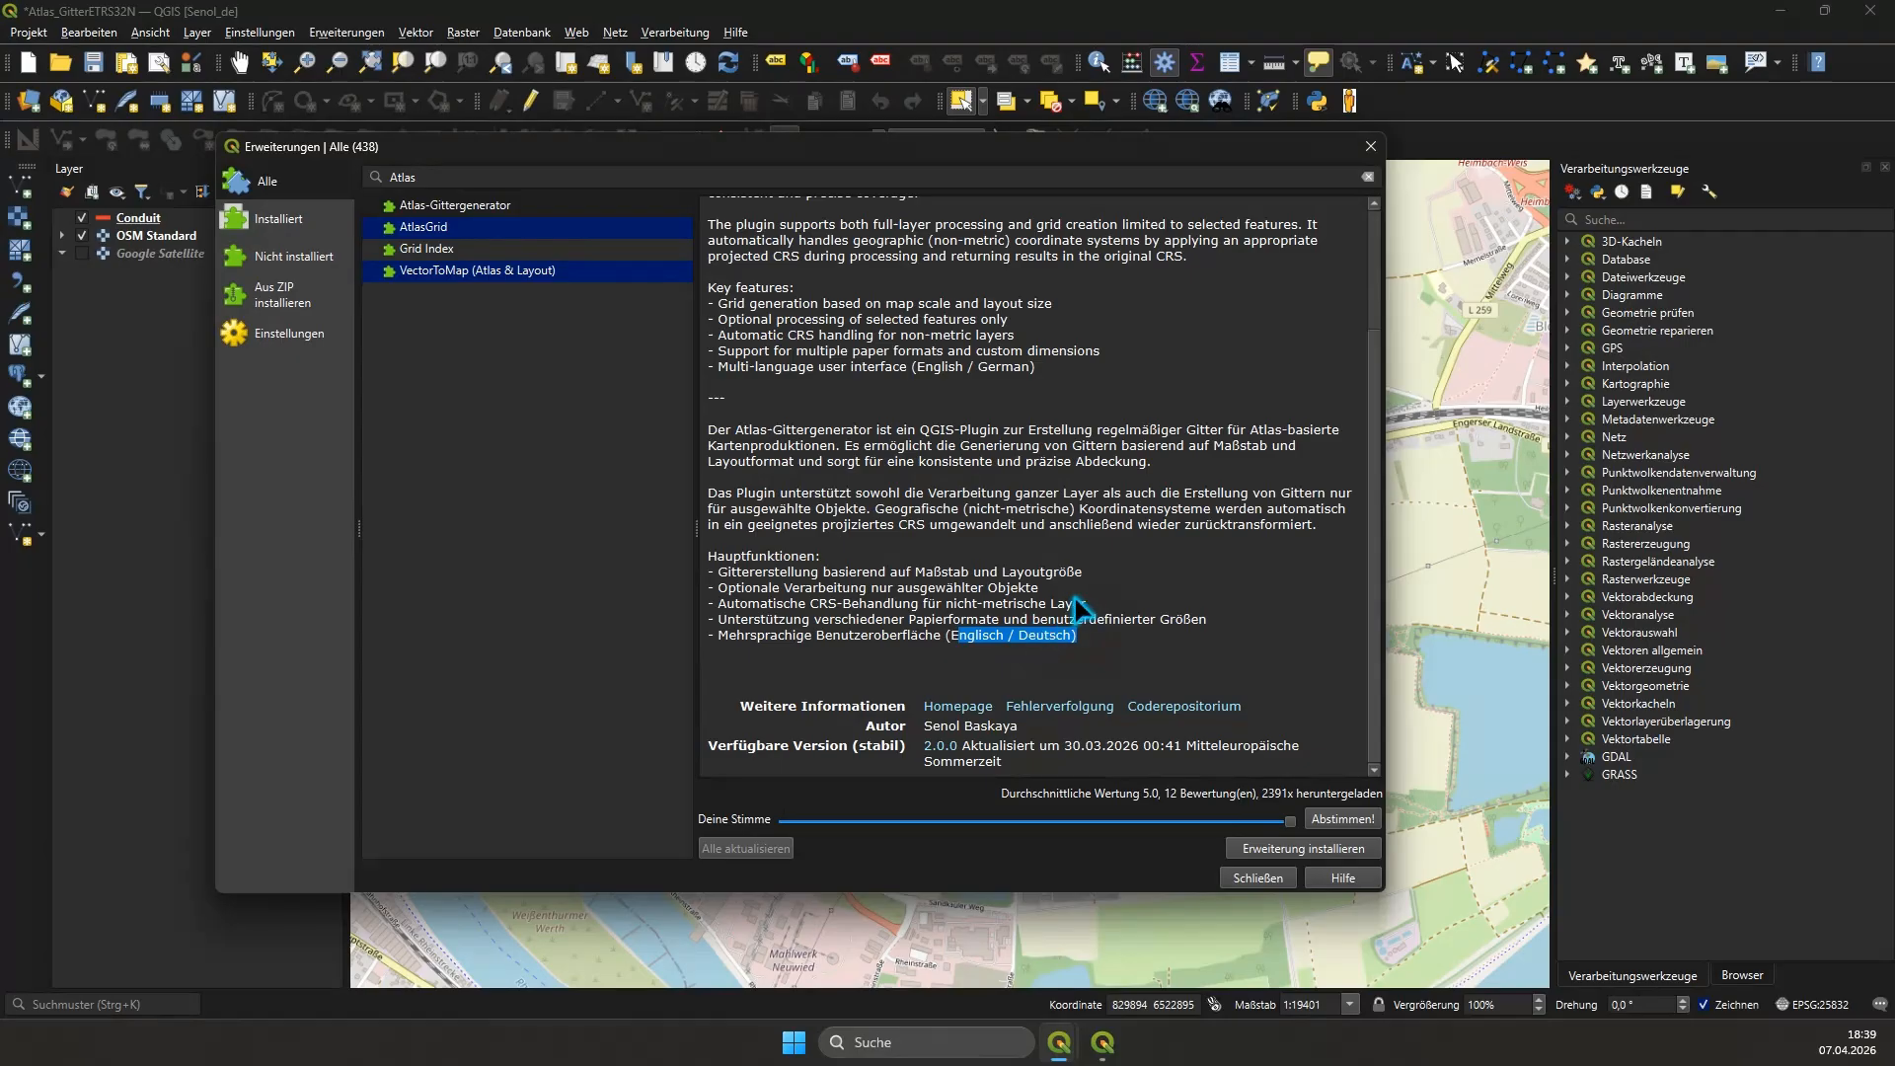
{"action": "left_click", "coordinate": [1074, 602]}
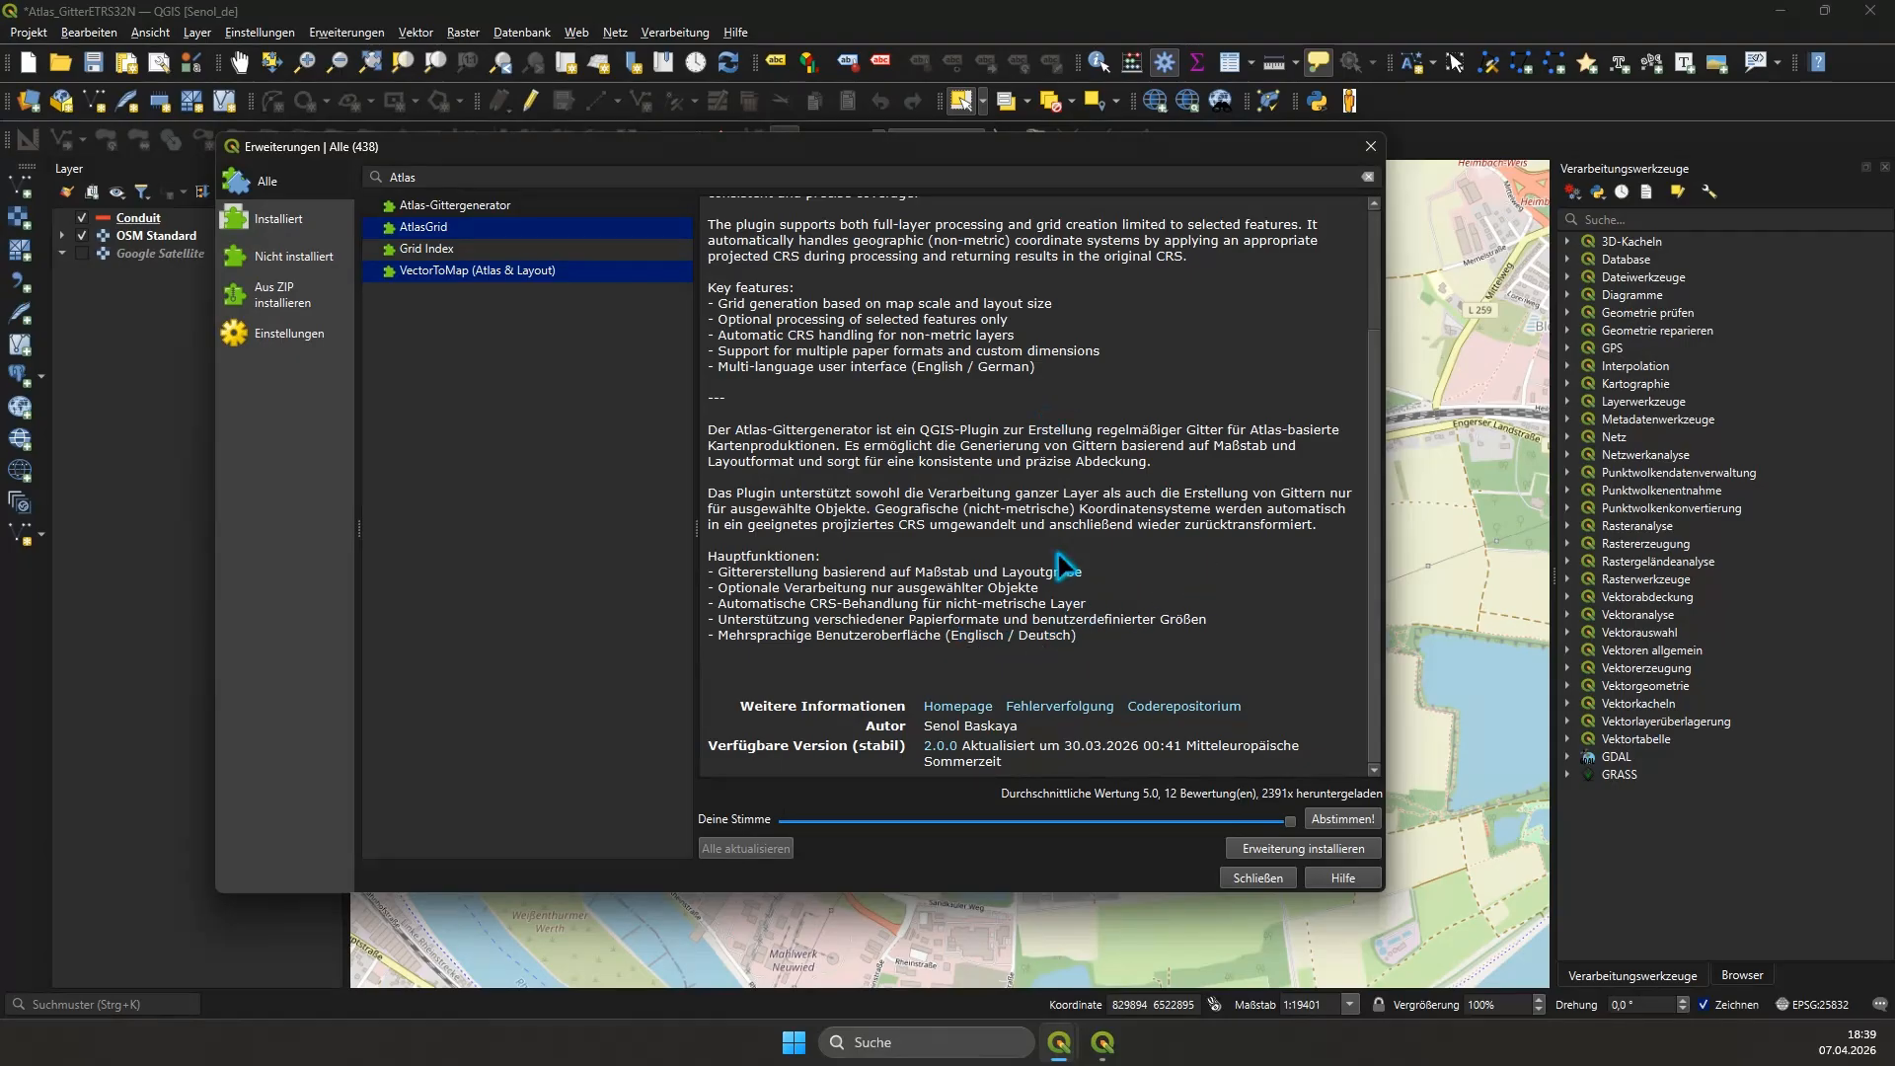
{"action": "left_click", "coordinate": [1277, 850]}
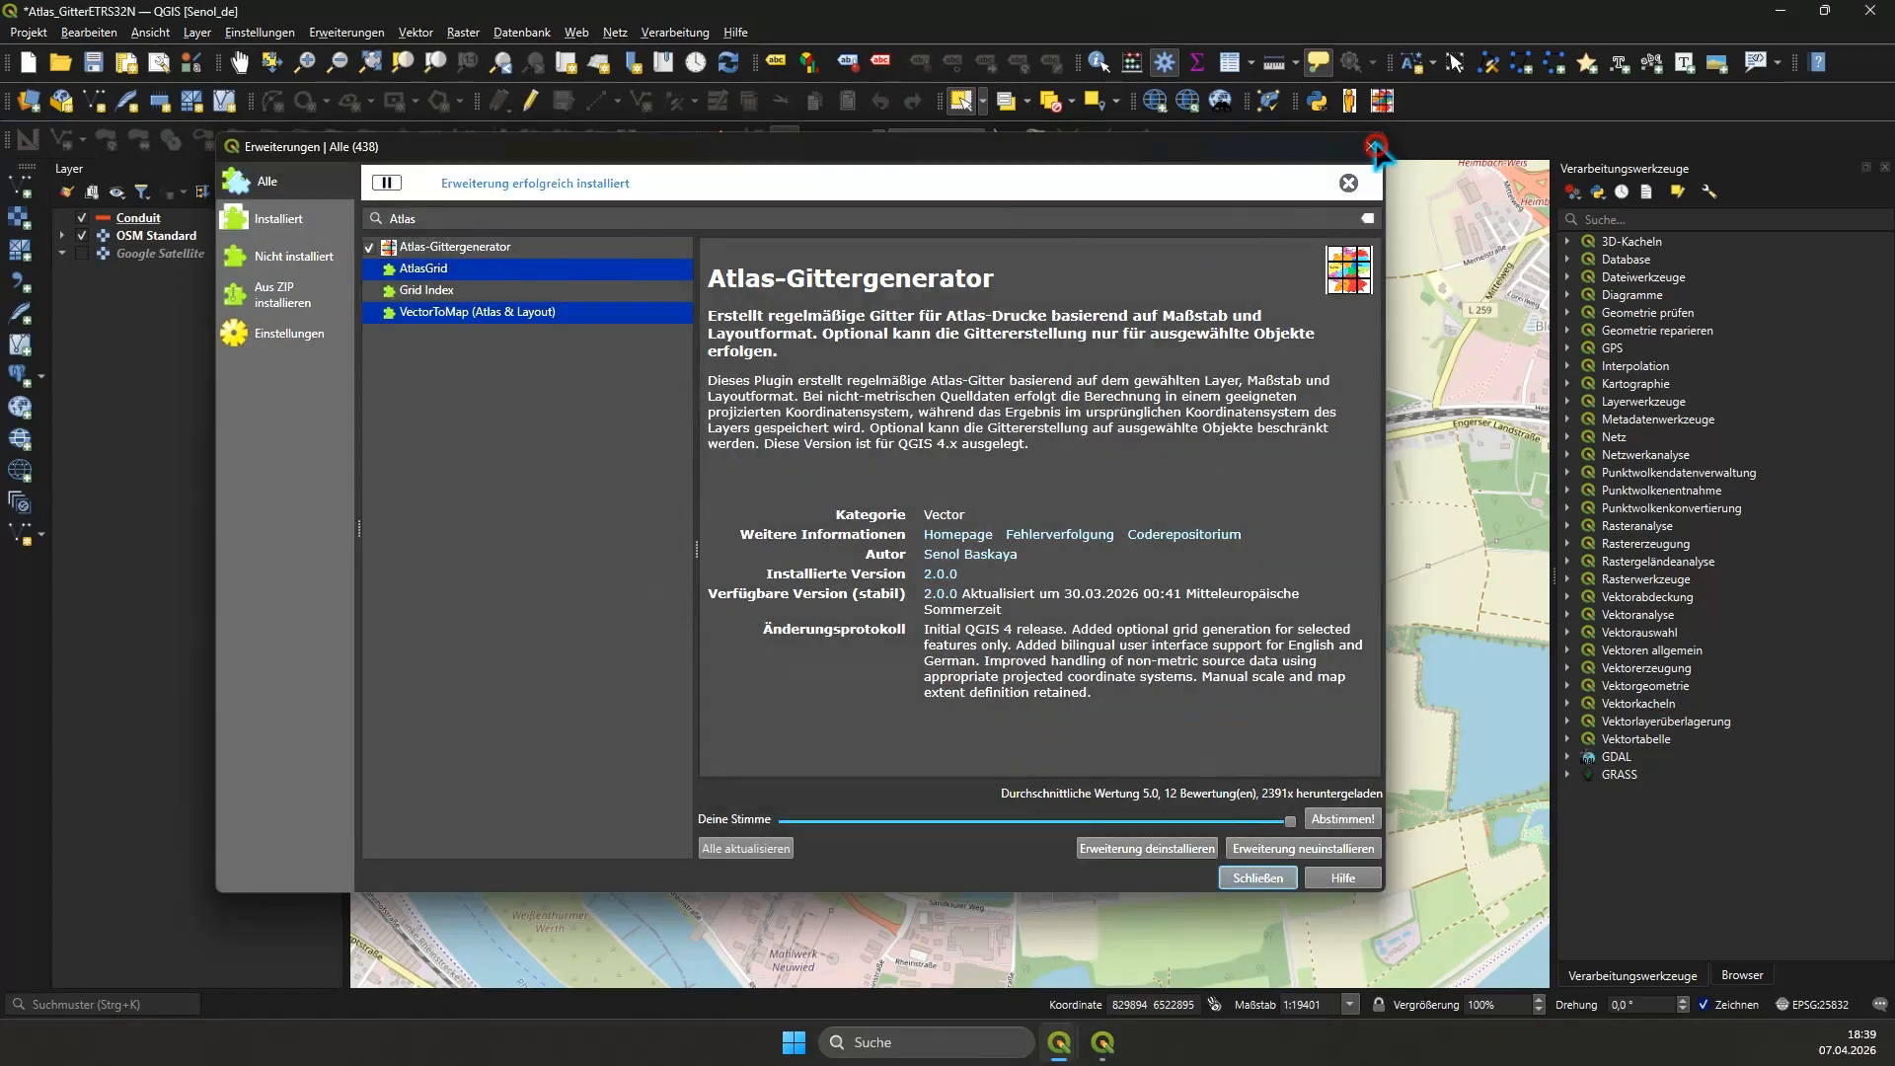
{"action": "left_click", "coordinate": [1371, 146]}
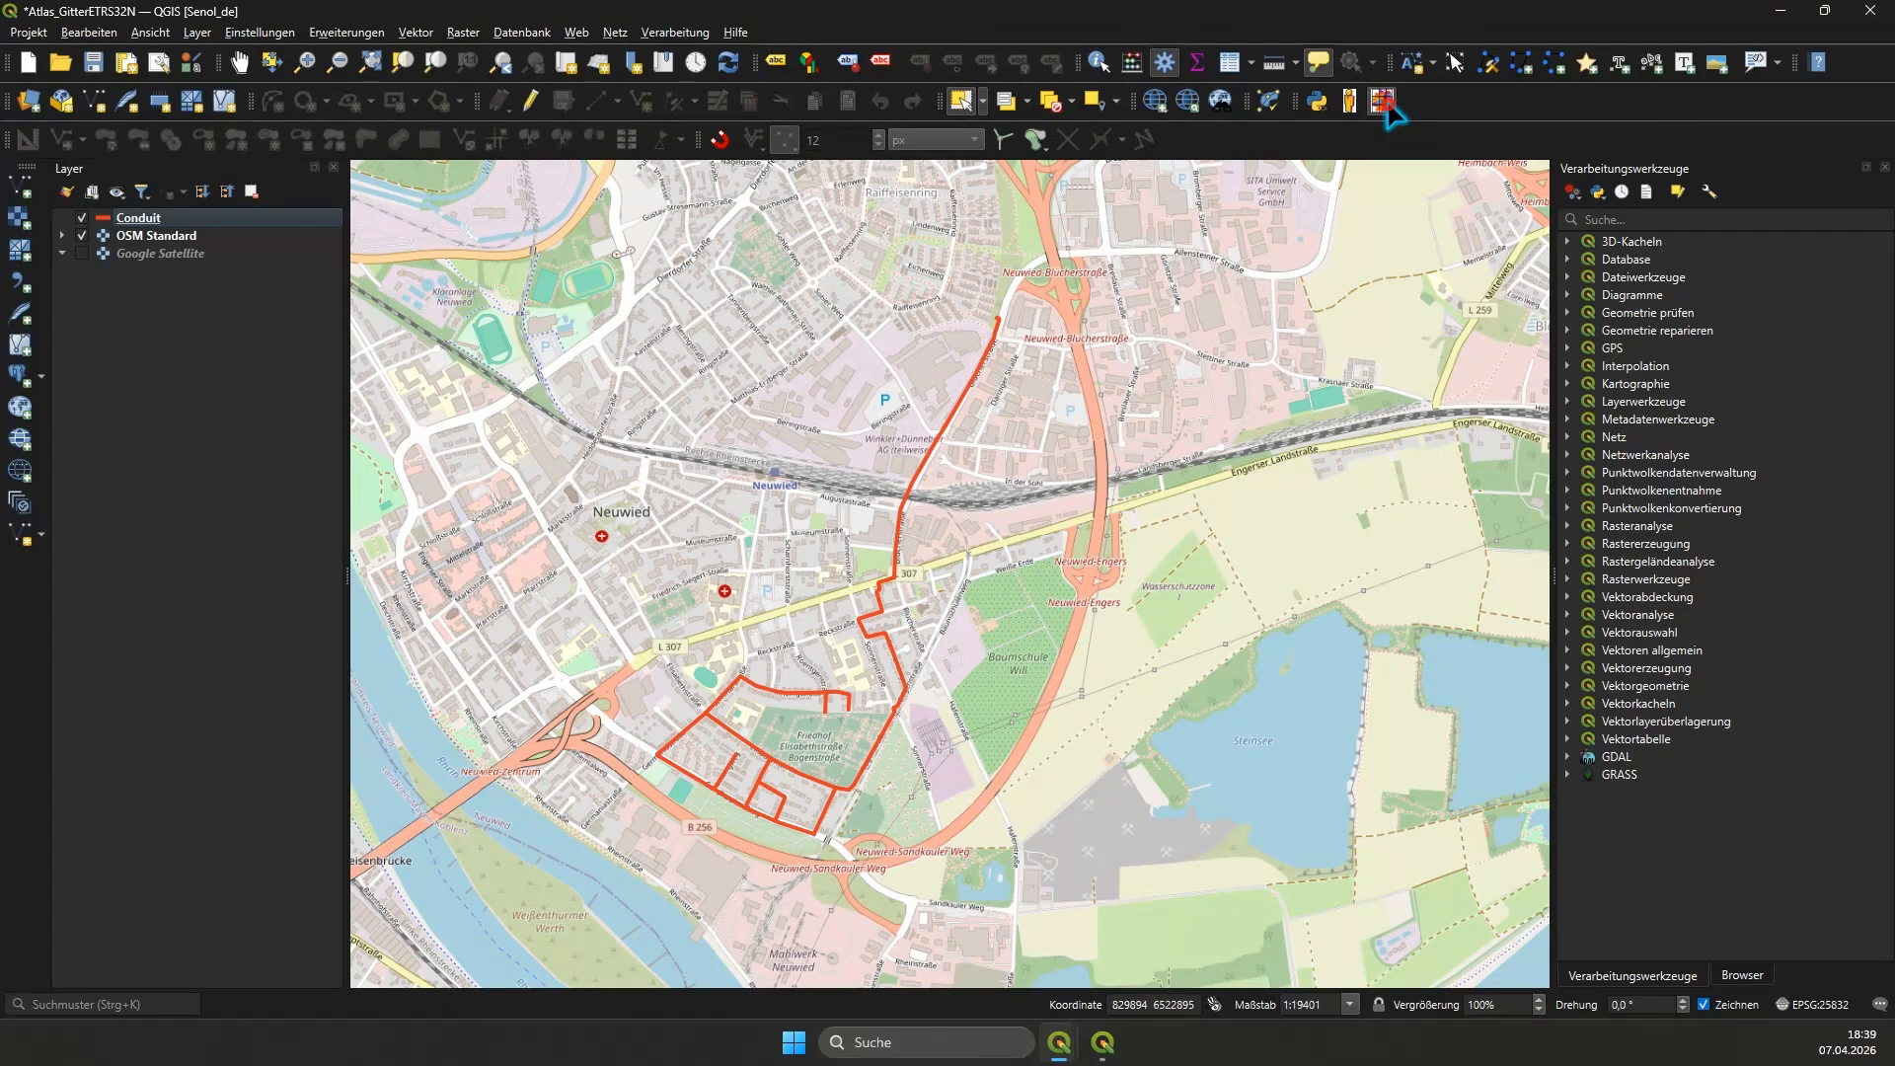
Step: Open the Atlas-Gittergenerator dialog, look over its layer, scale, format and paper size options, and close it
{"action": "left_click", "coordinate": [1383, 102]}
{"action": "left_click_drag", "start_coordinate": [975, 314], "coordinate": [946, 252]}
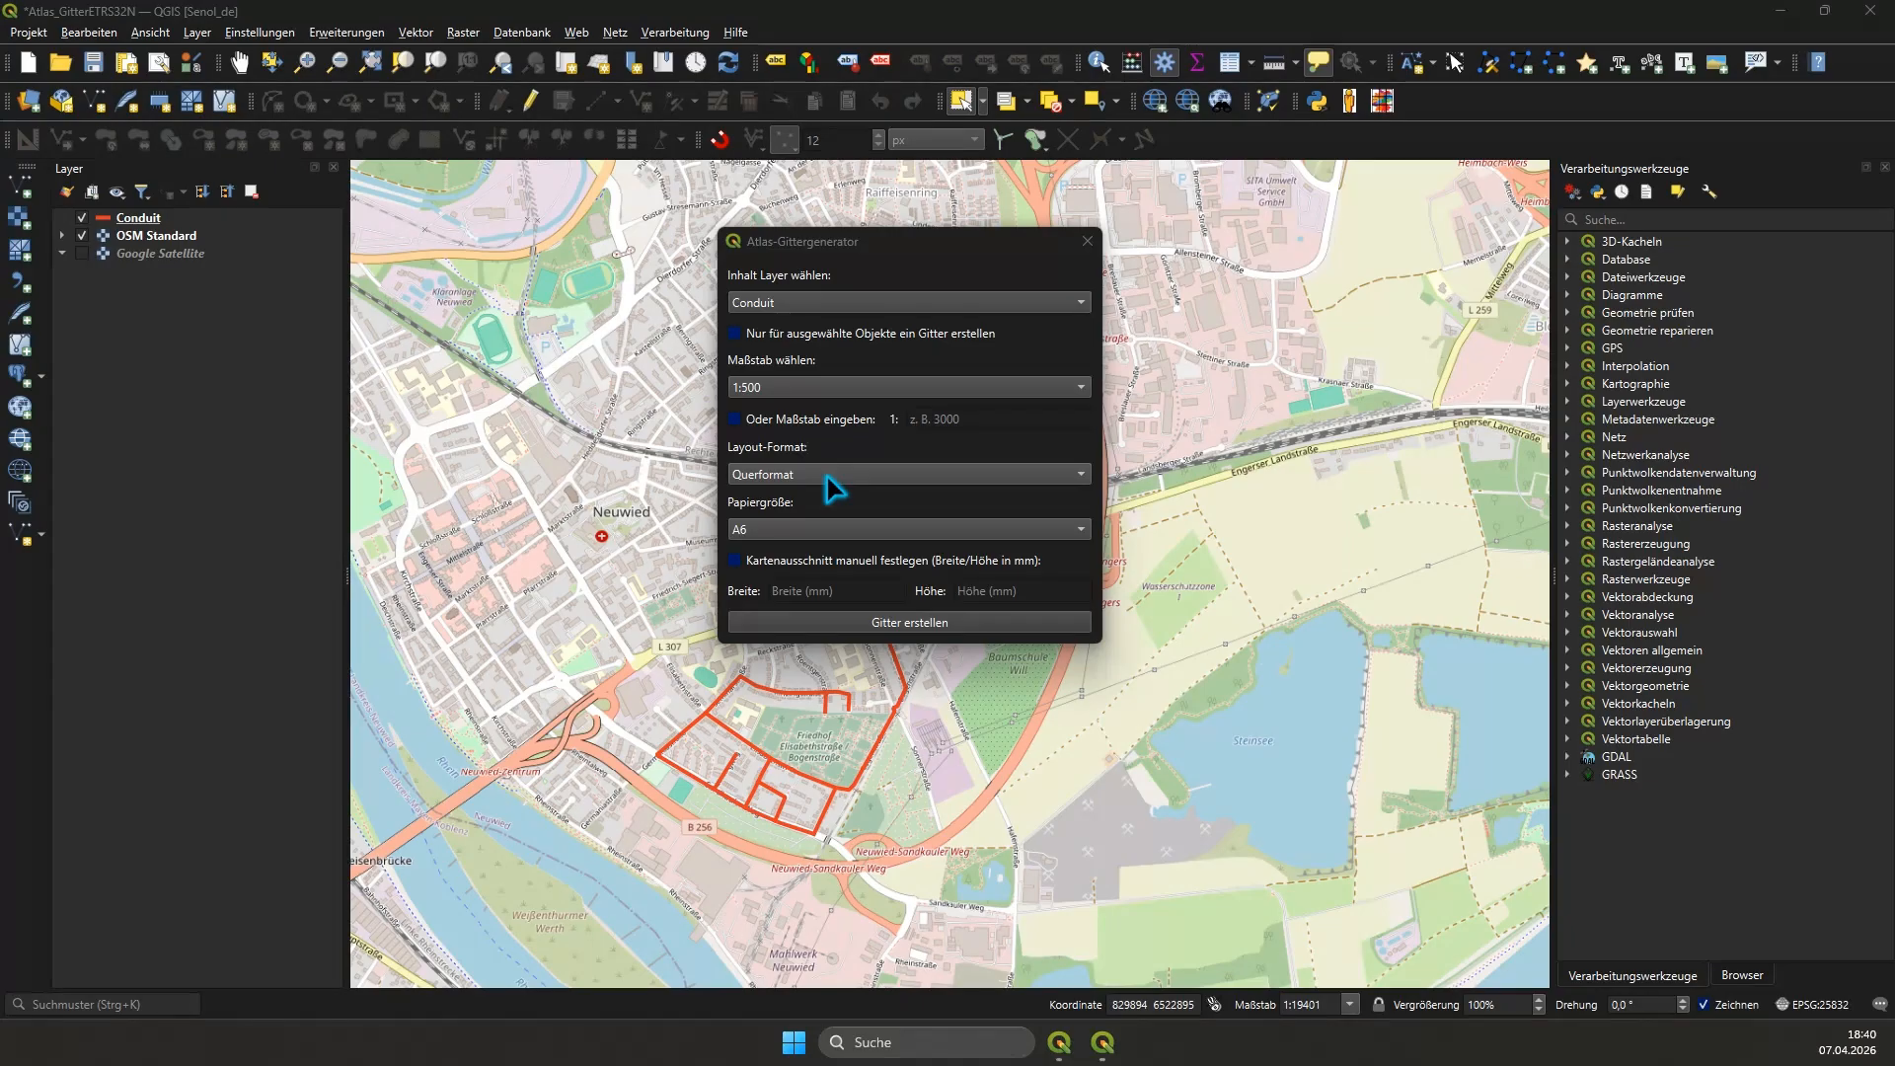
{"action": "left_click", "coordinate": [1086, 241]}
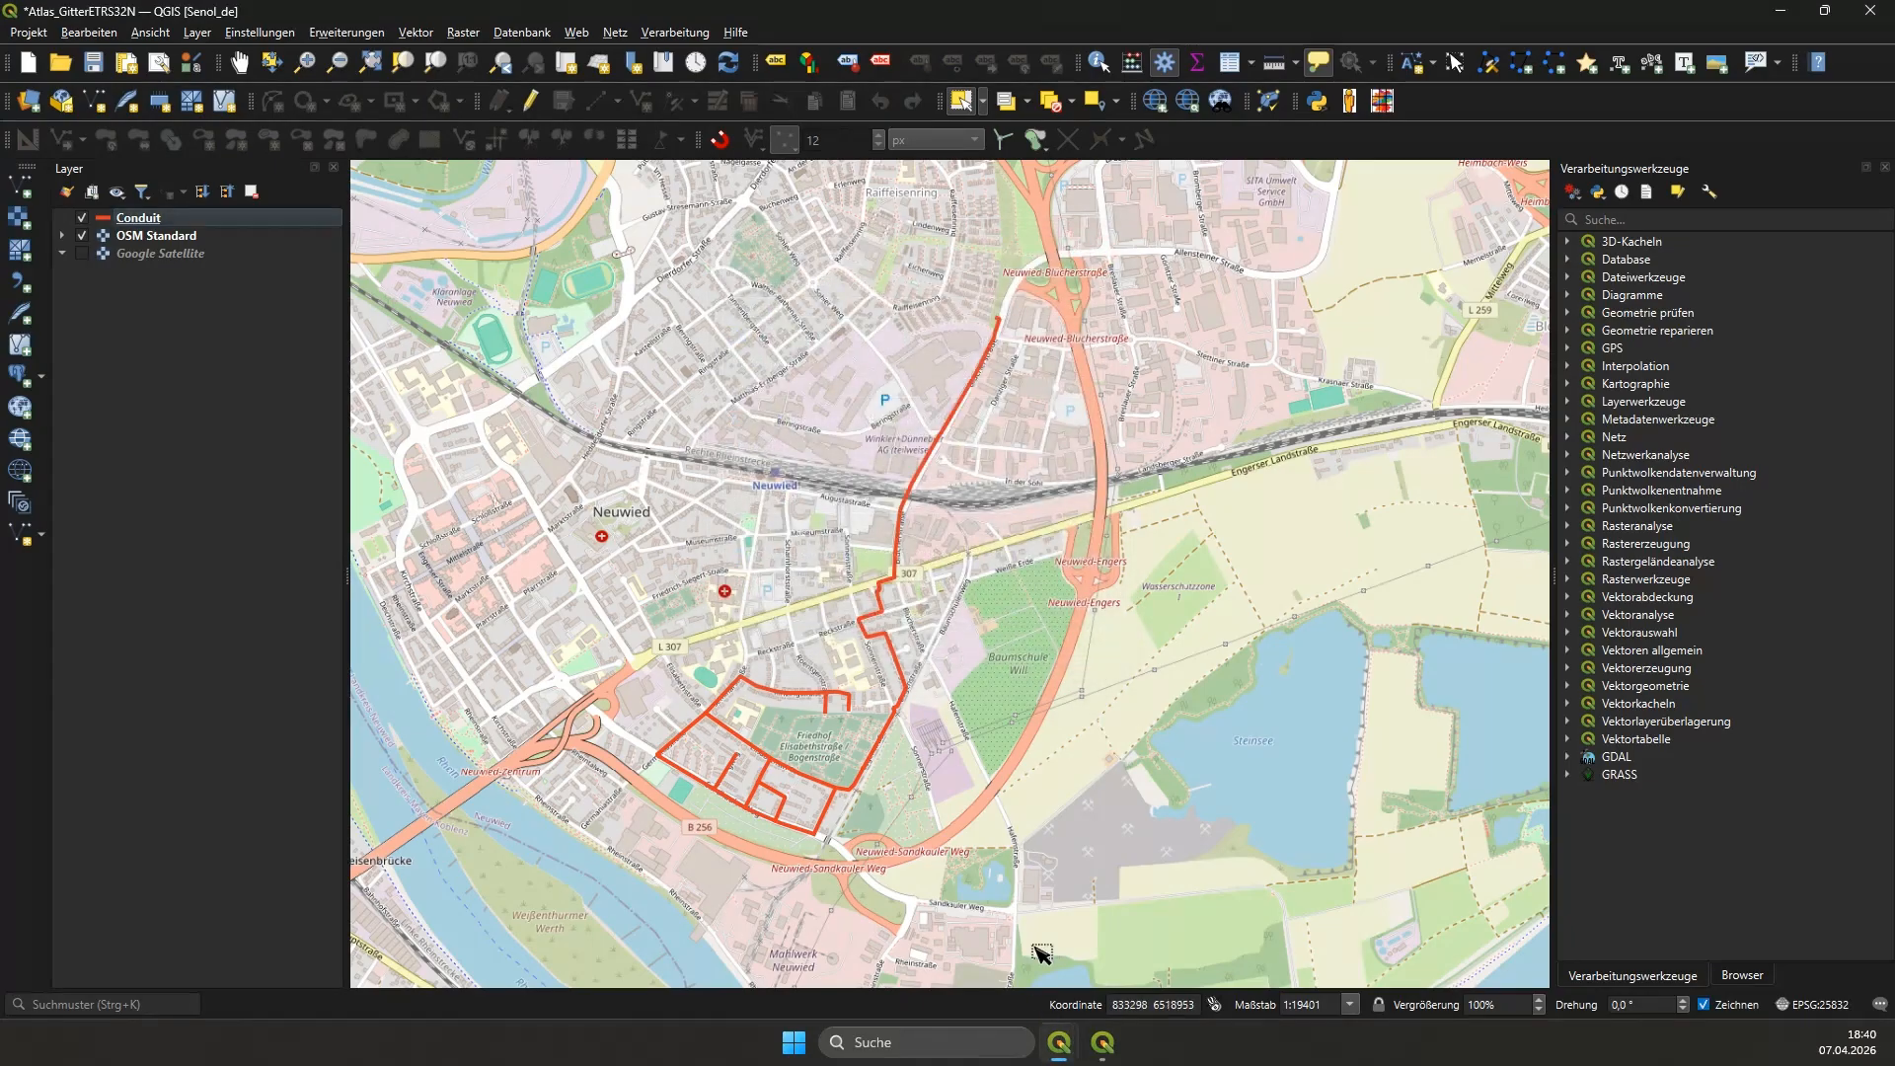
Step: Switch to the Gitter_generator print layout and examine its atlas settings, main map and scale label, and return to the project map
{"action": "left_click", "coordinate": [1064, 1044]}
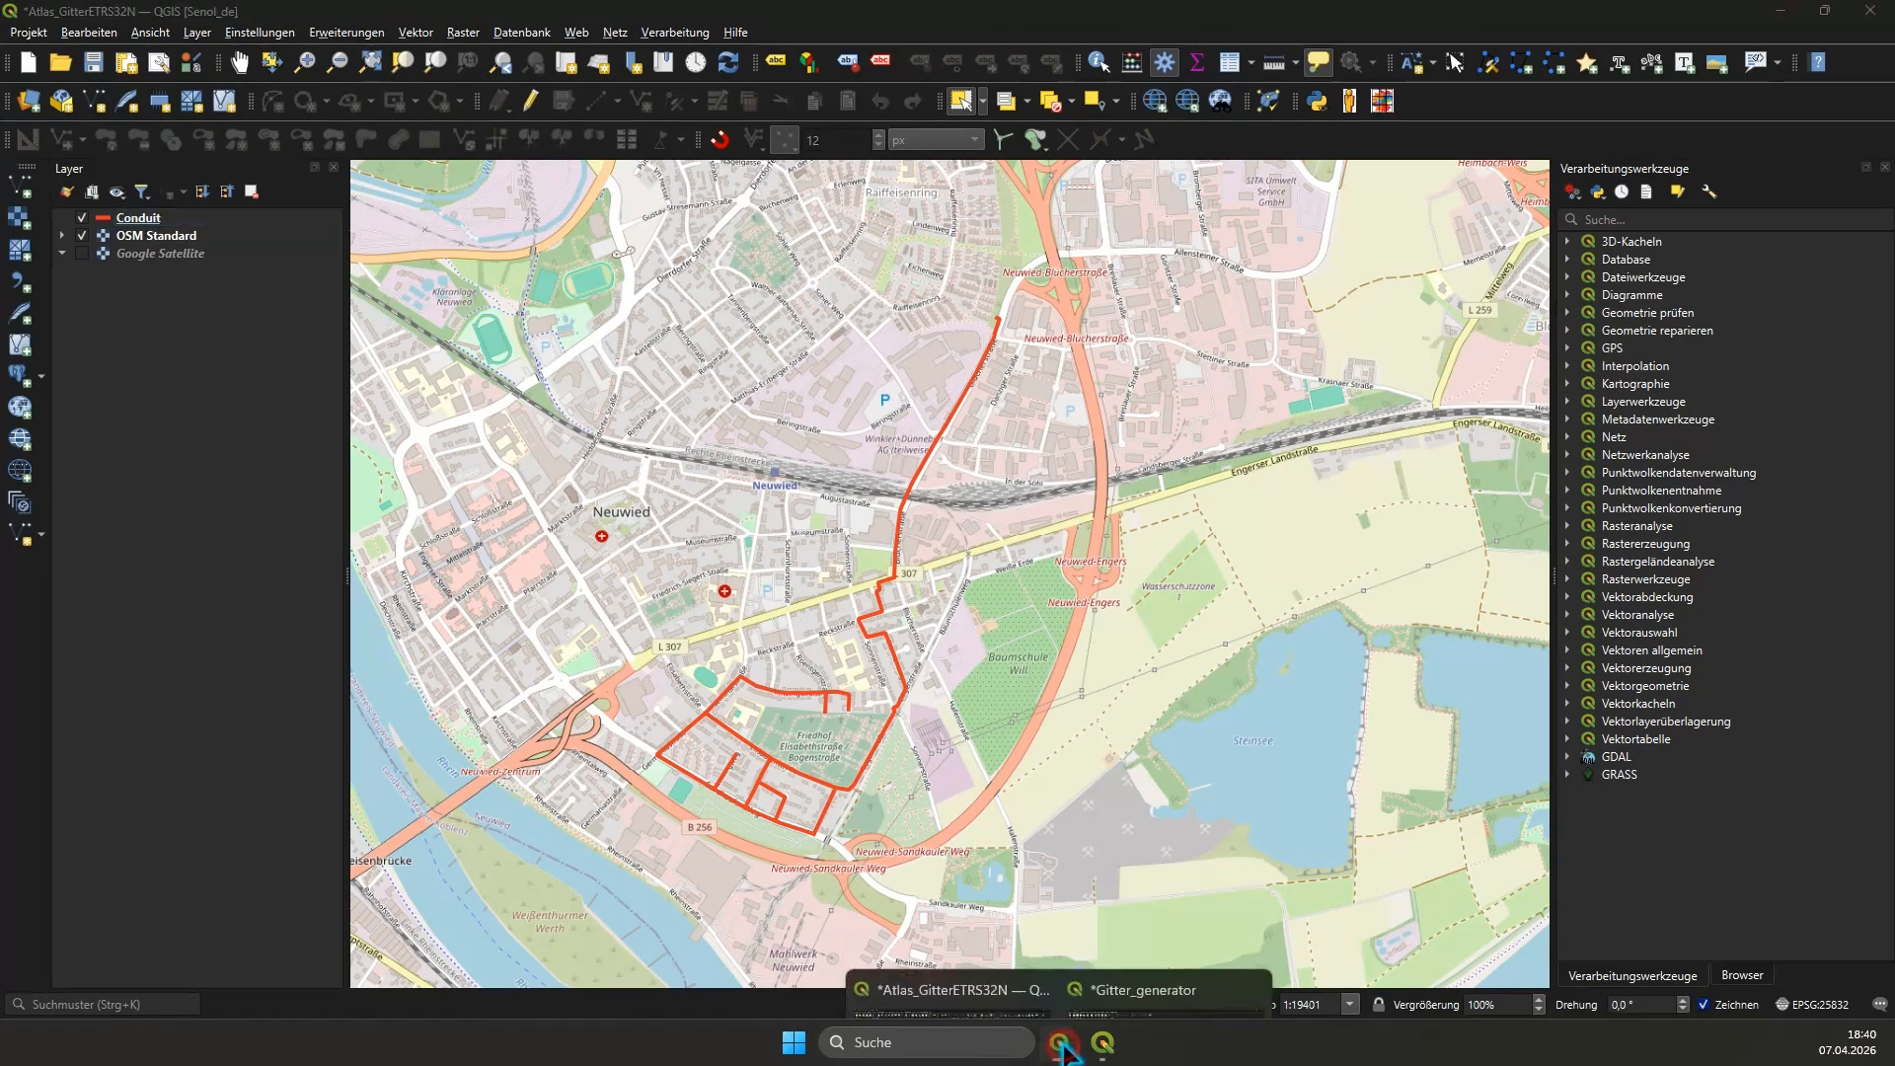
{"action": "left_click", "coordinate": [1150, 982]}
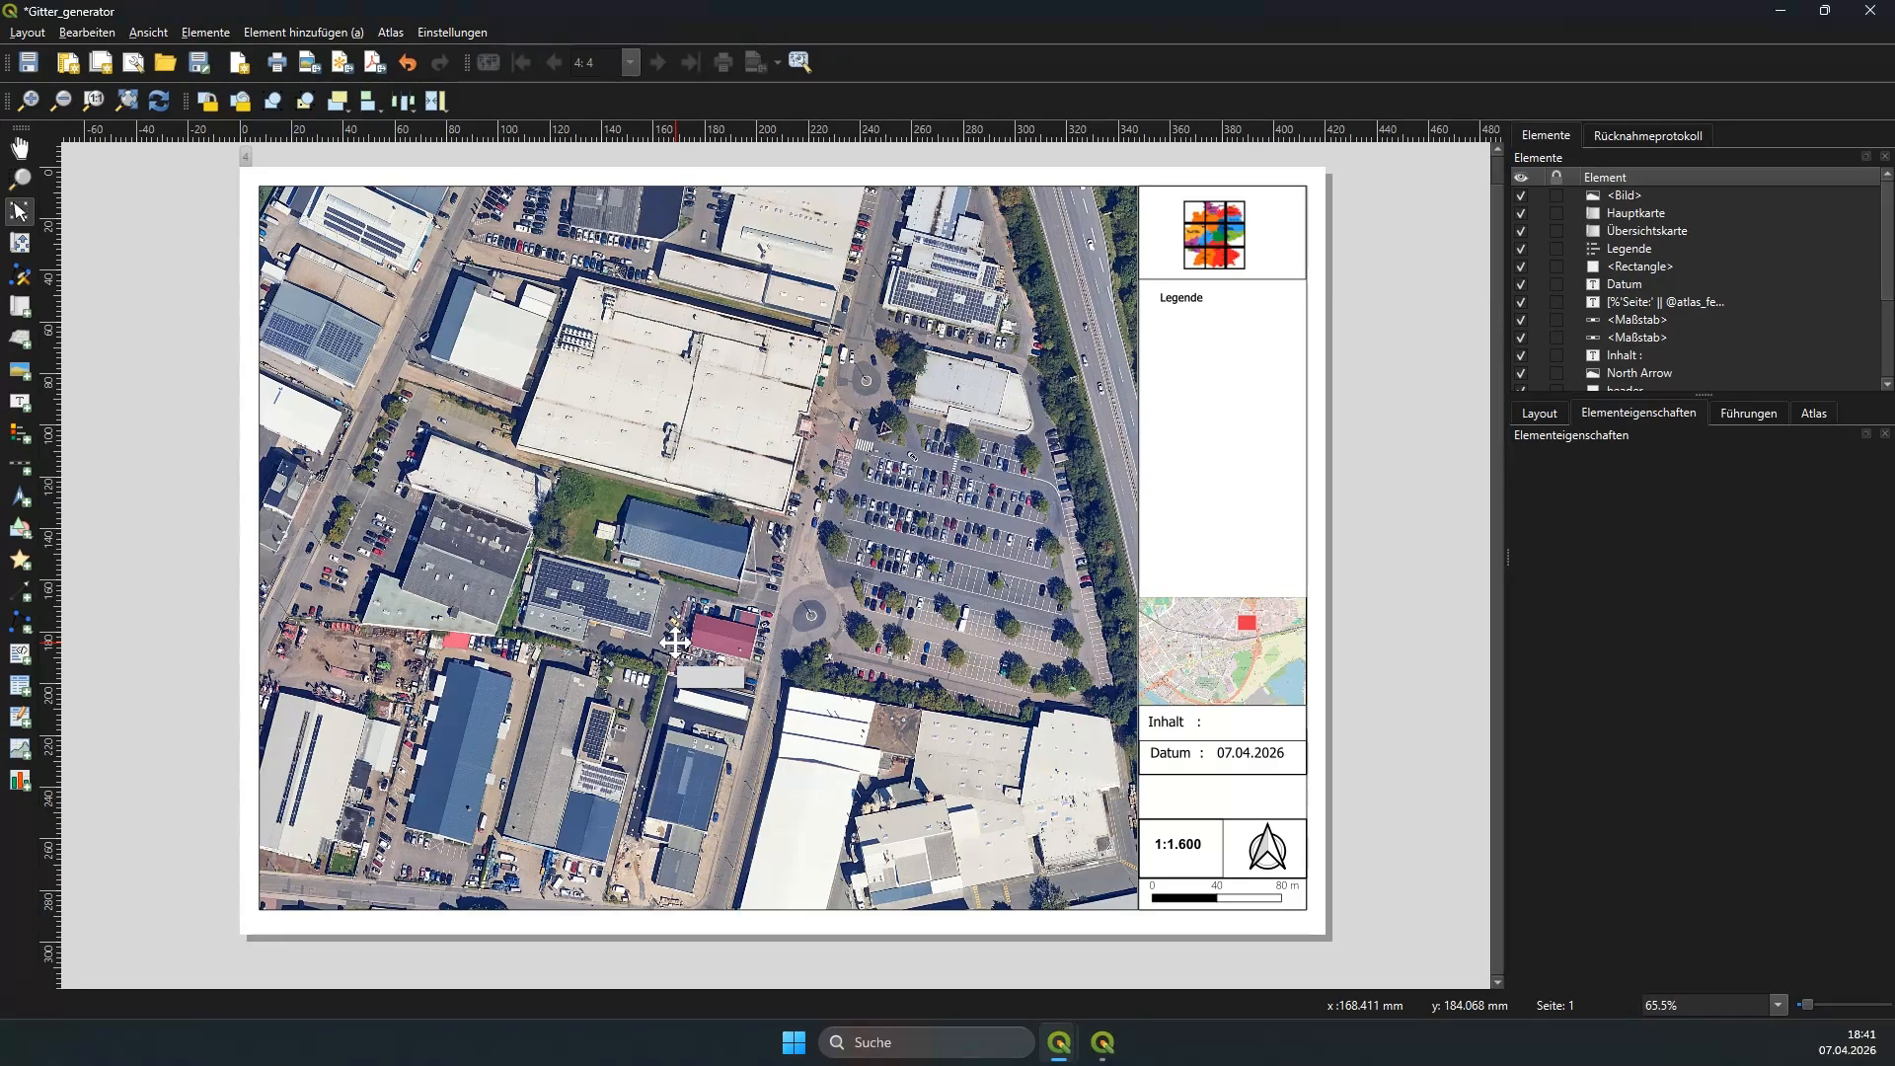
{"action": "left_click", "coordinate": [799, 62]}
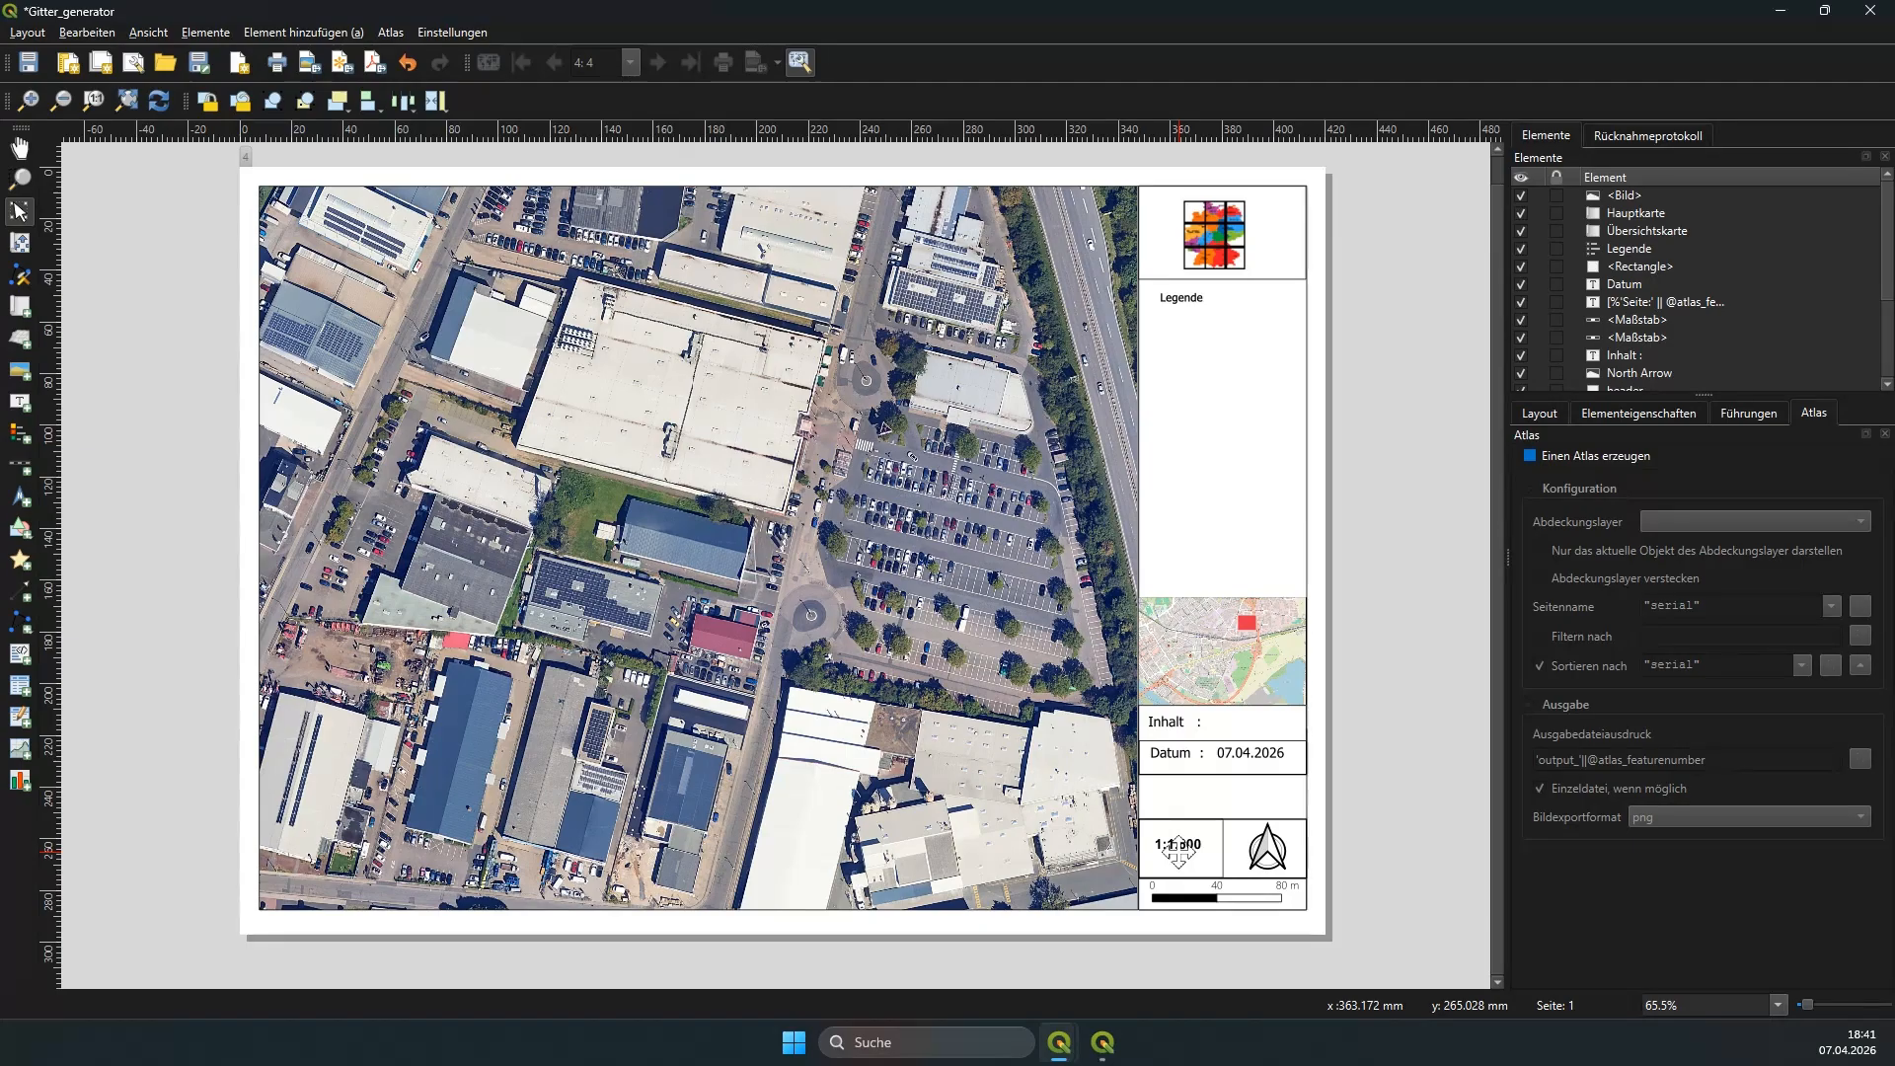
{"action": "left_click", "coordinate": [992, 639]}
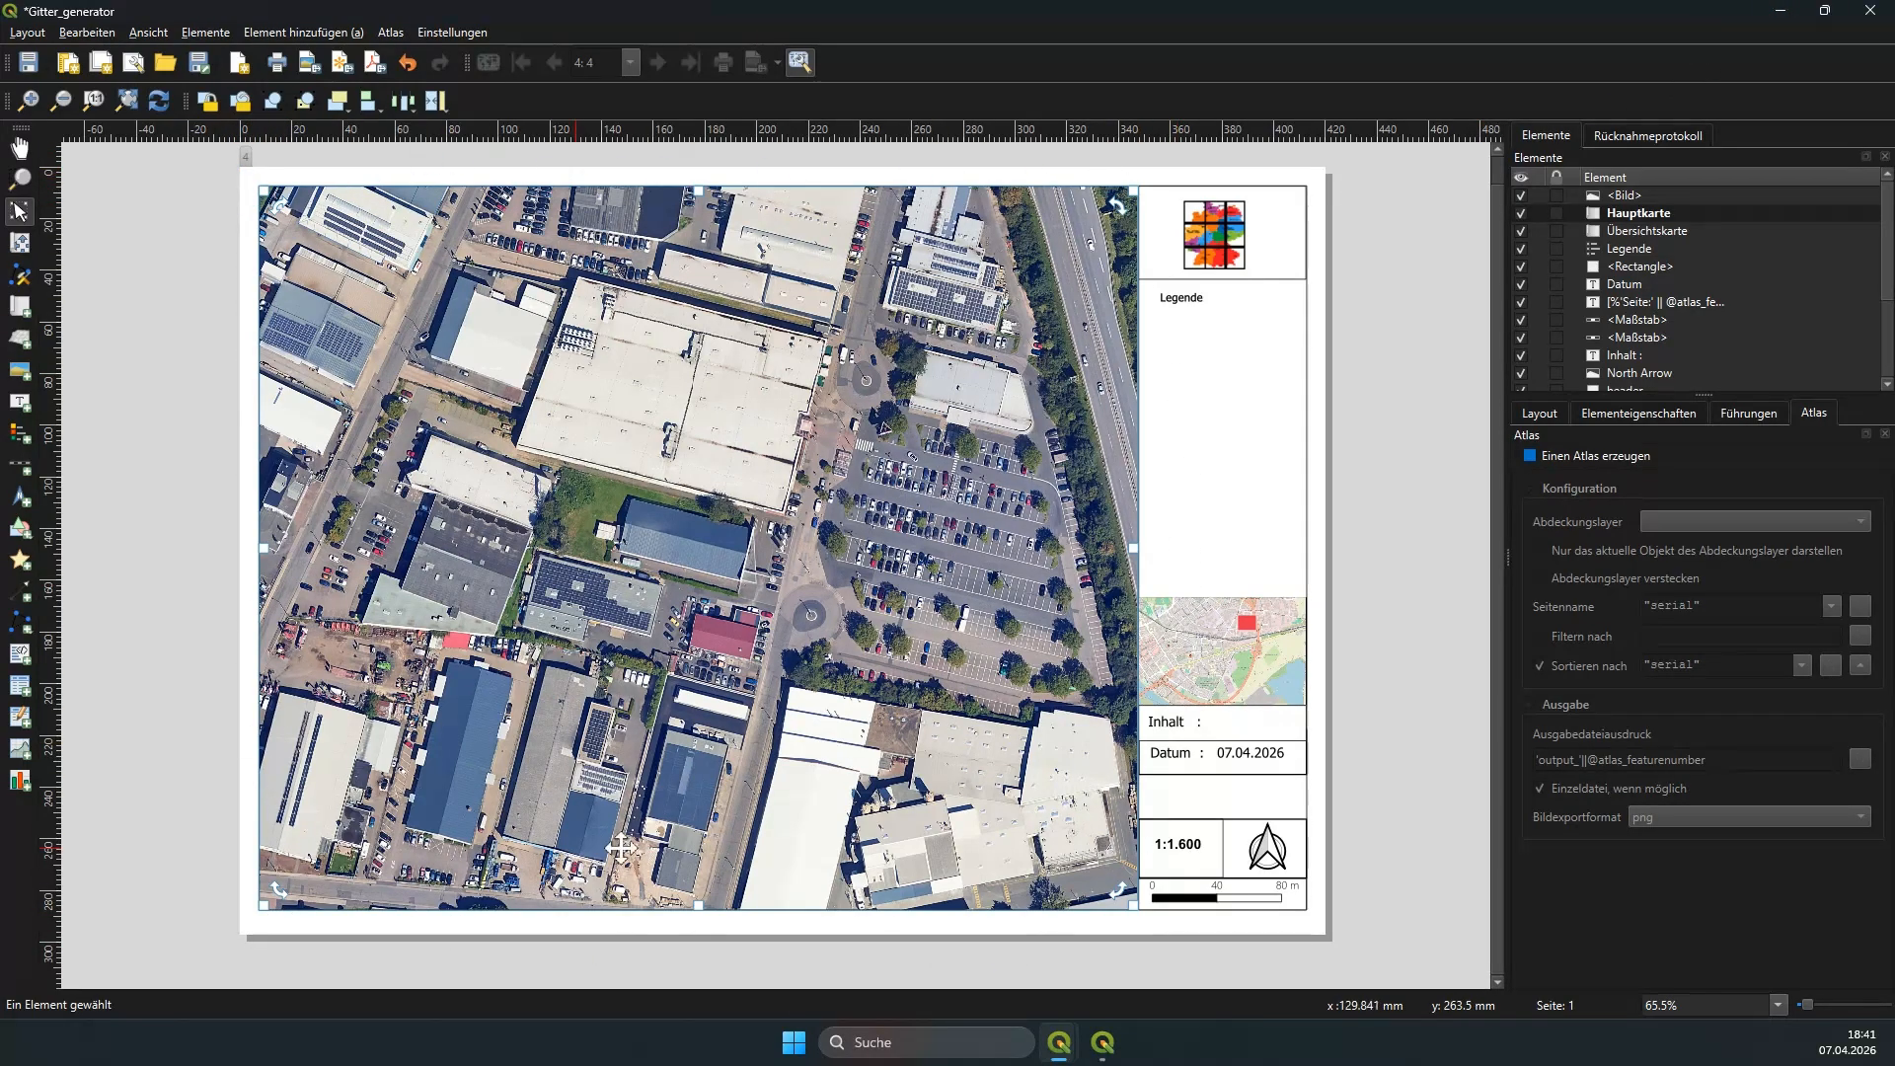
{"action": "left_click", "coordinate": [1174, 843]}
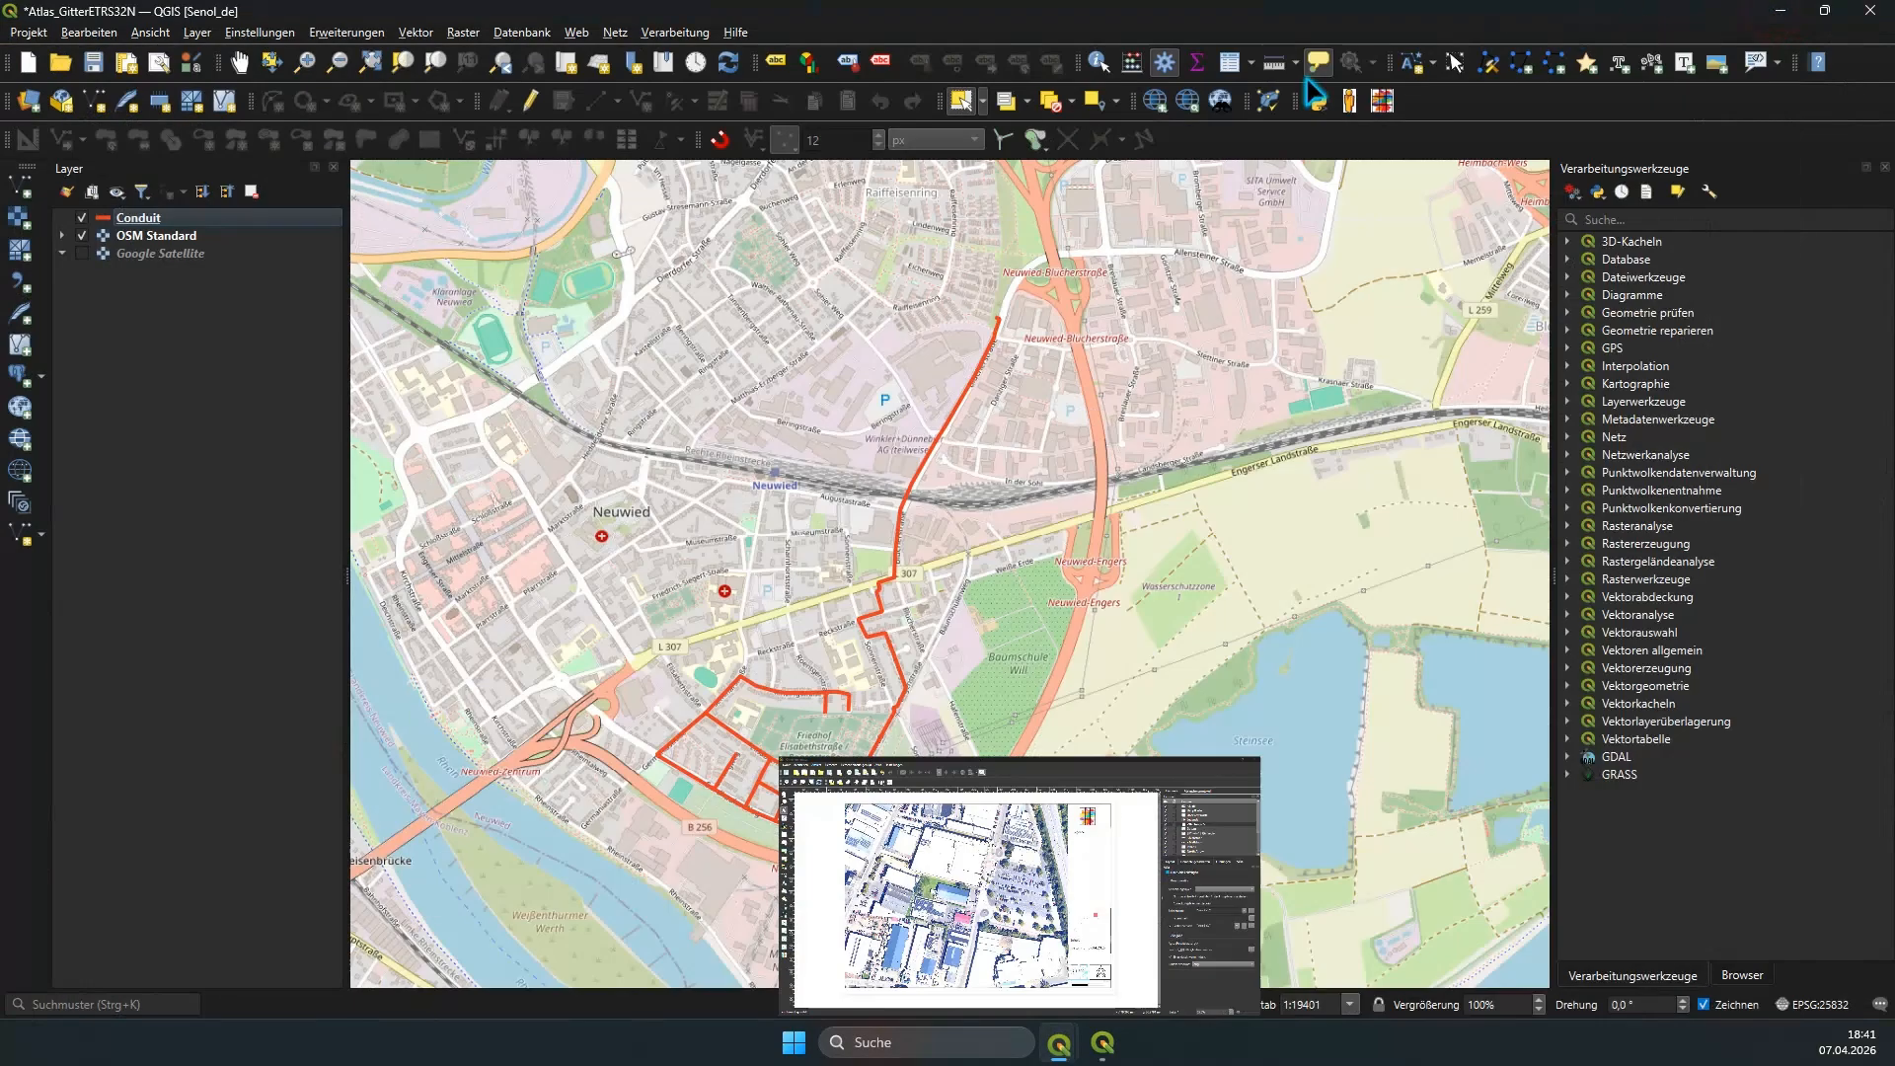
{"action": "left_click", "coordinate": [1779, 11]}
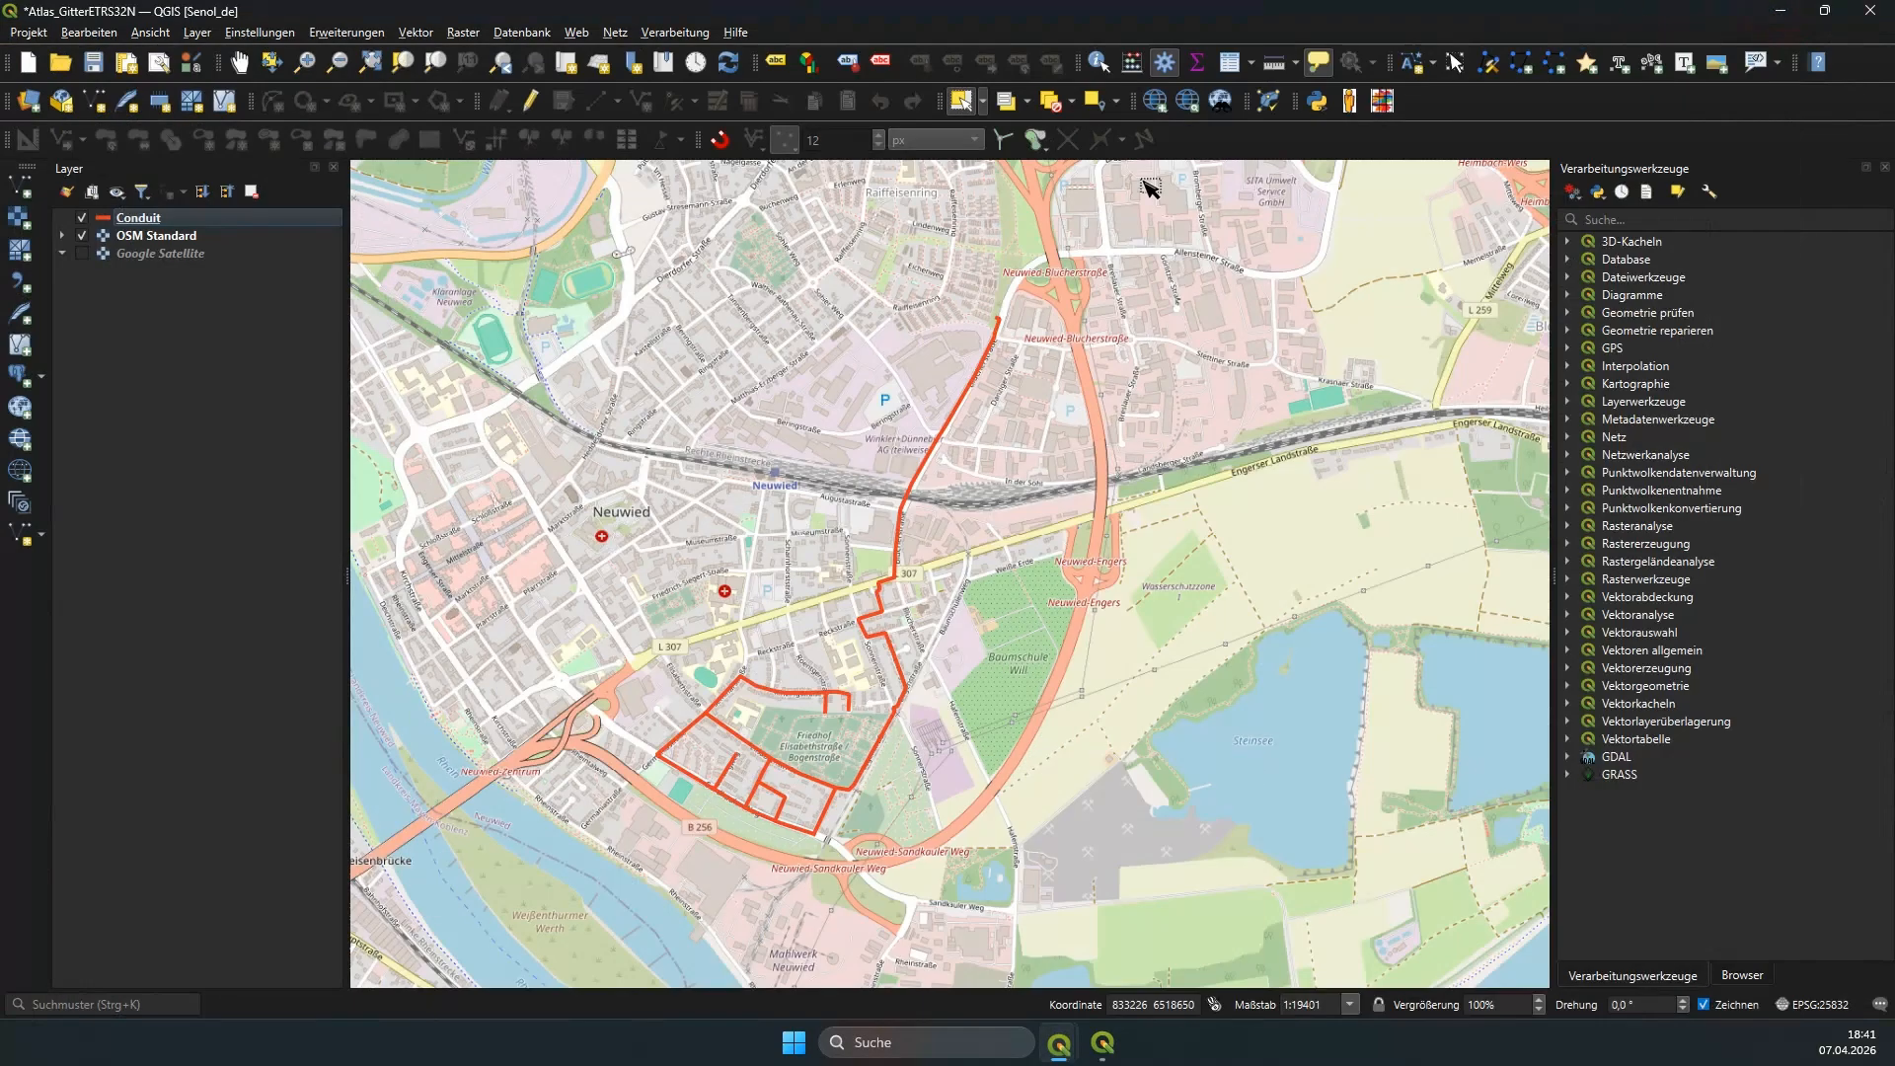
Step: Reopen the Atlas-Gittergenerator beside the Conduit lines and examine the predefined scales, keeping 1:500
{"action": "left_click", "coordinate": [1382, 101]}
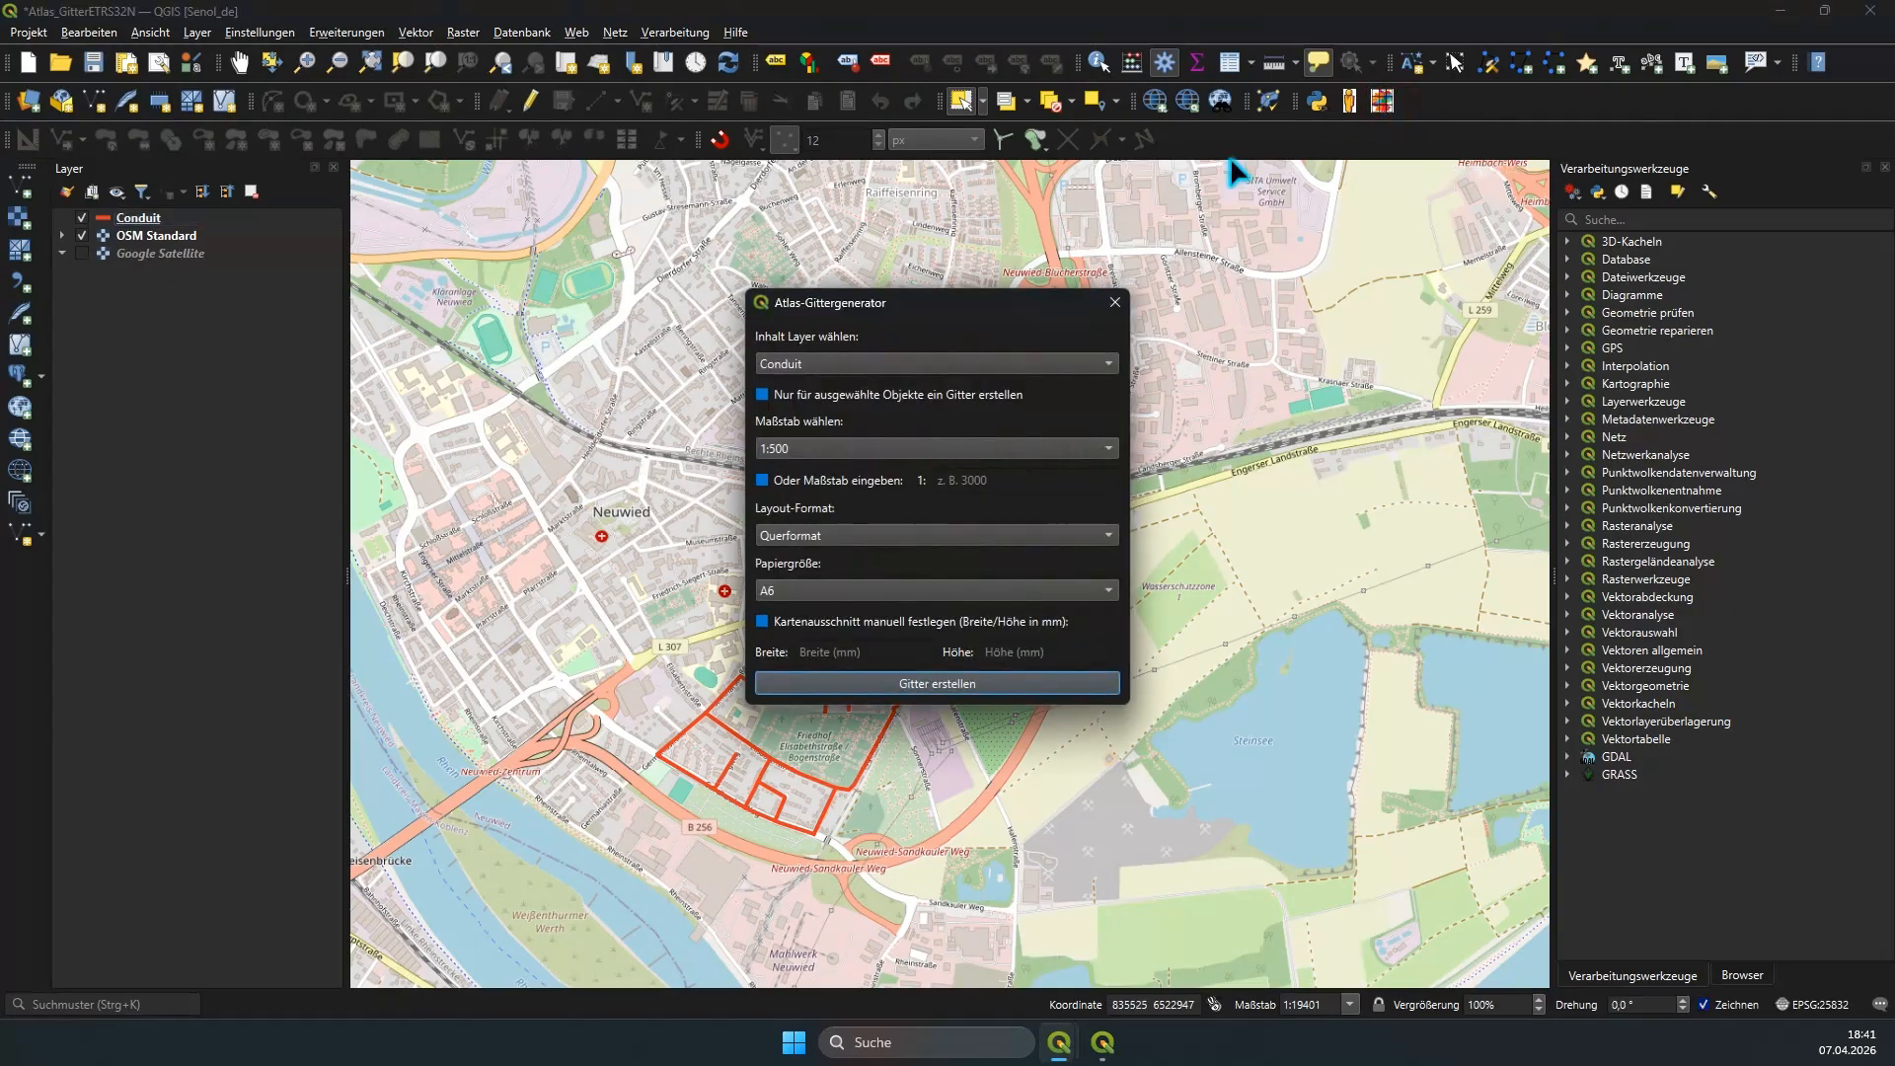
{"action": "left_click_drag", "start_coordinate": [937, 309], "coordinate": [1074, 280]}
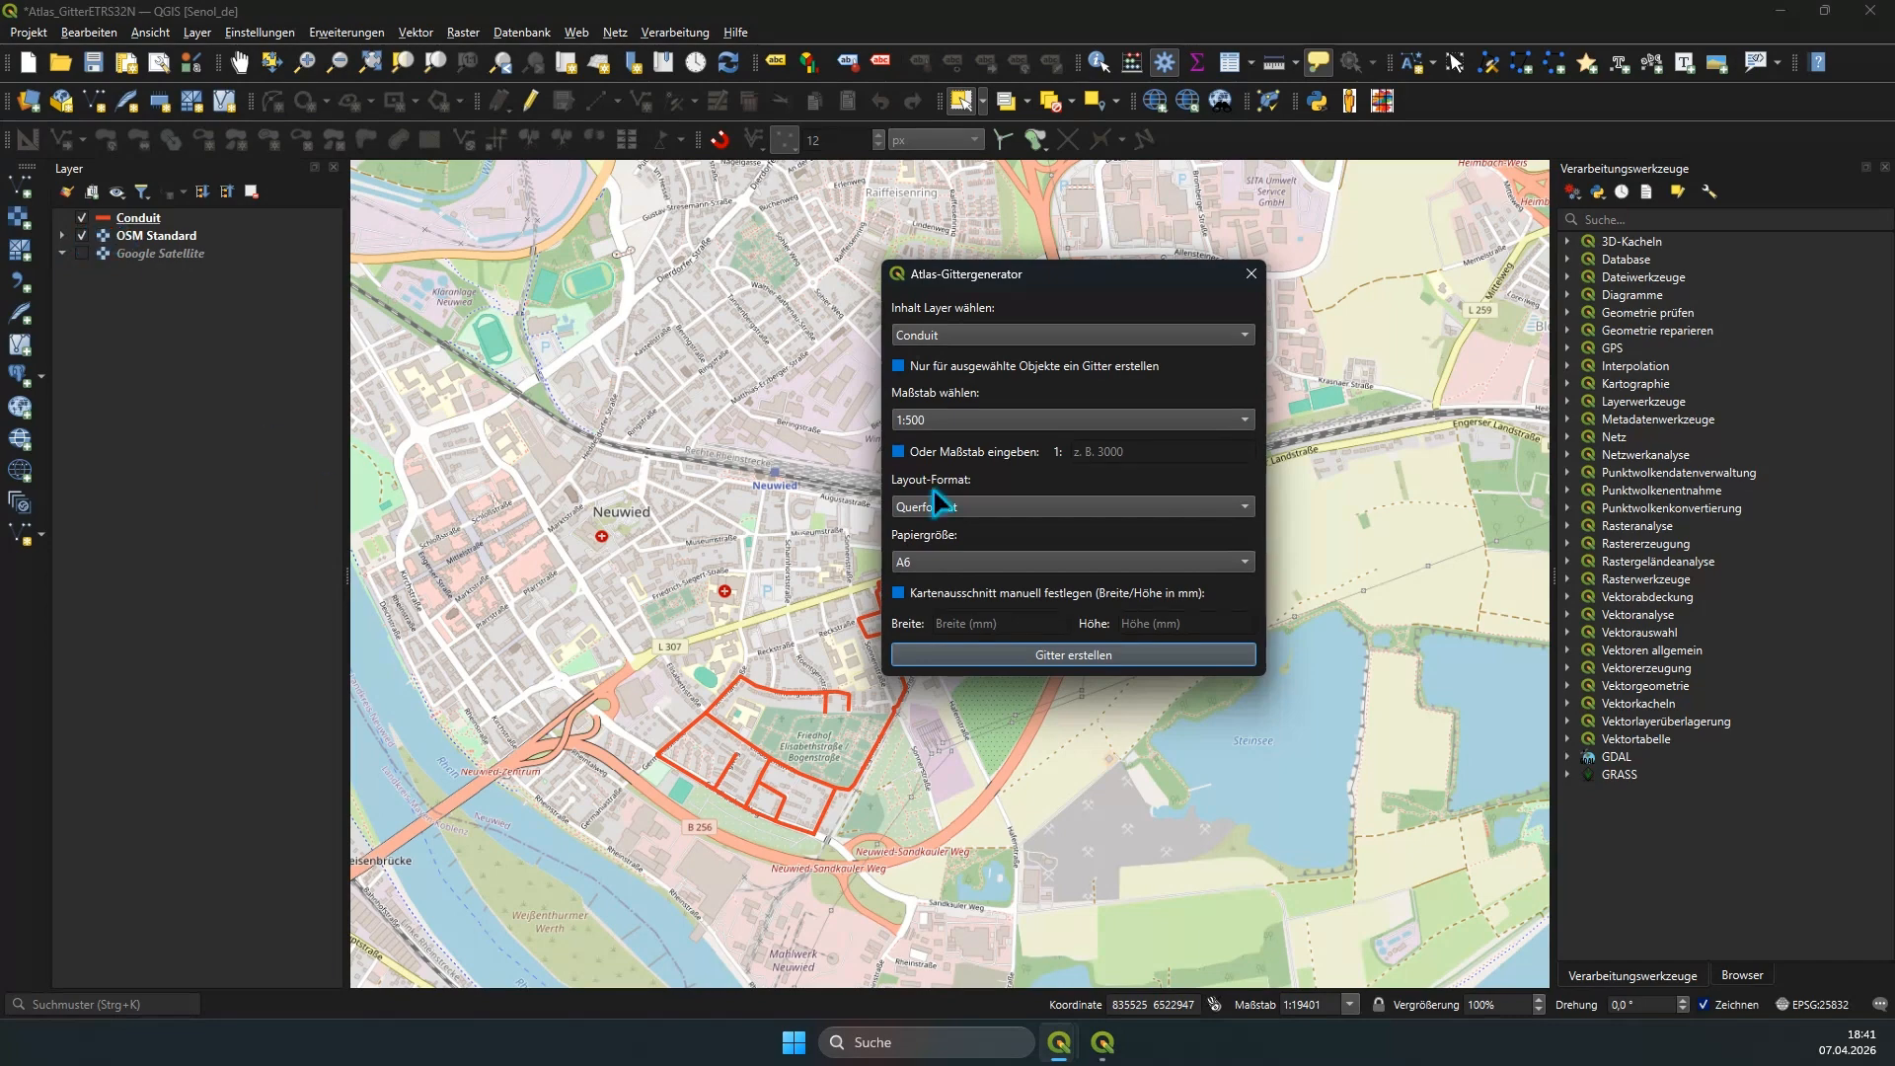
{"action": "left_click_drag", "start_coordinate": [1087, 281], "coordinate": [322, 274]}
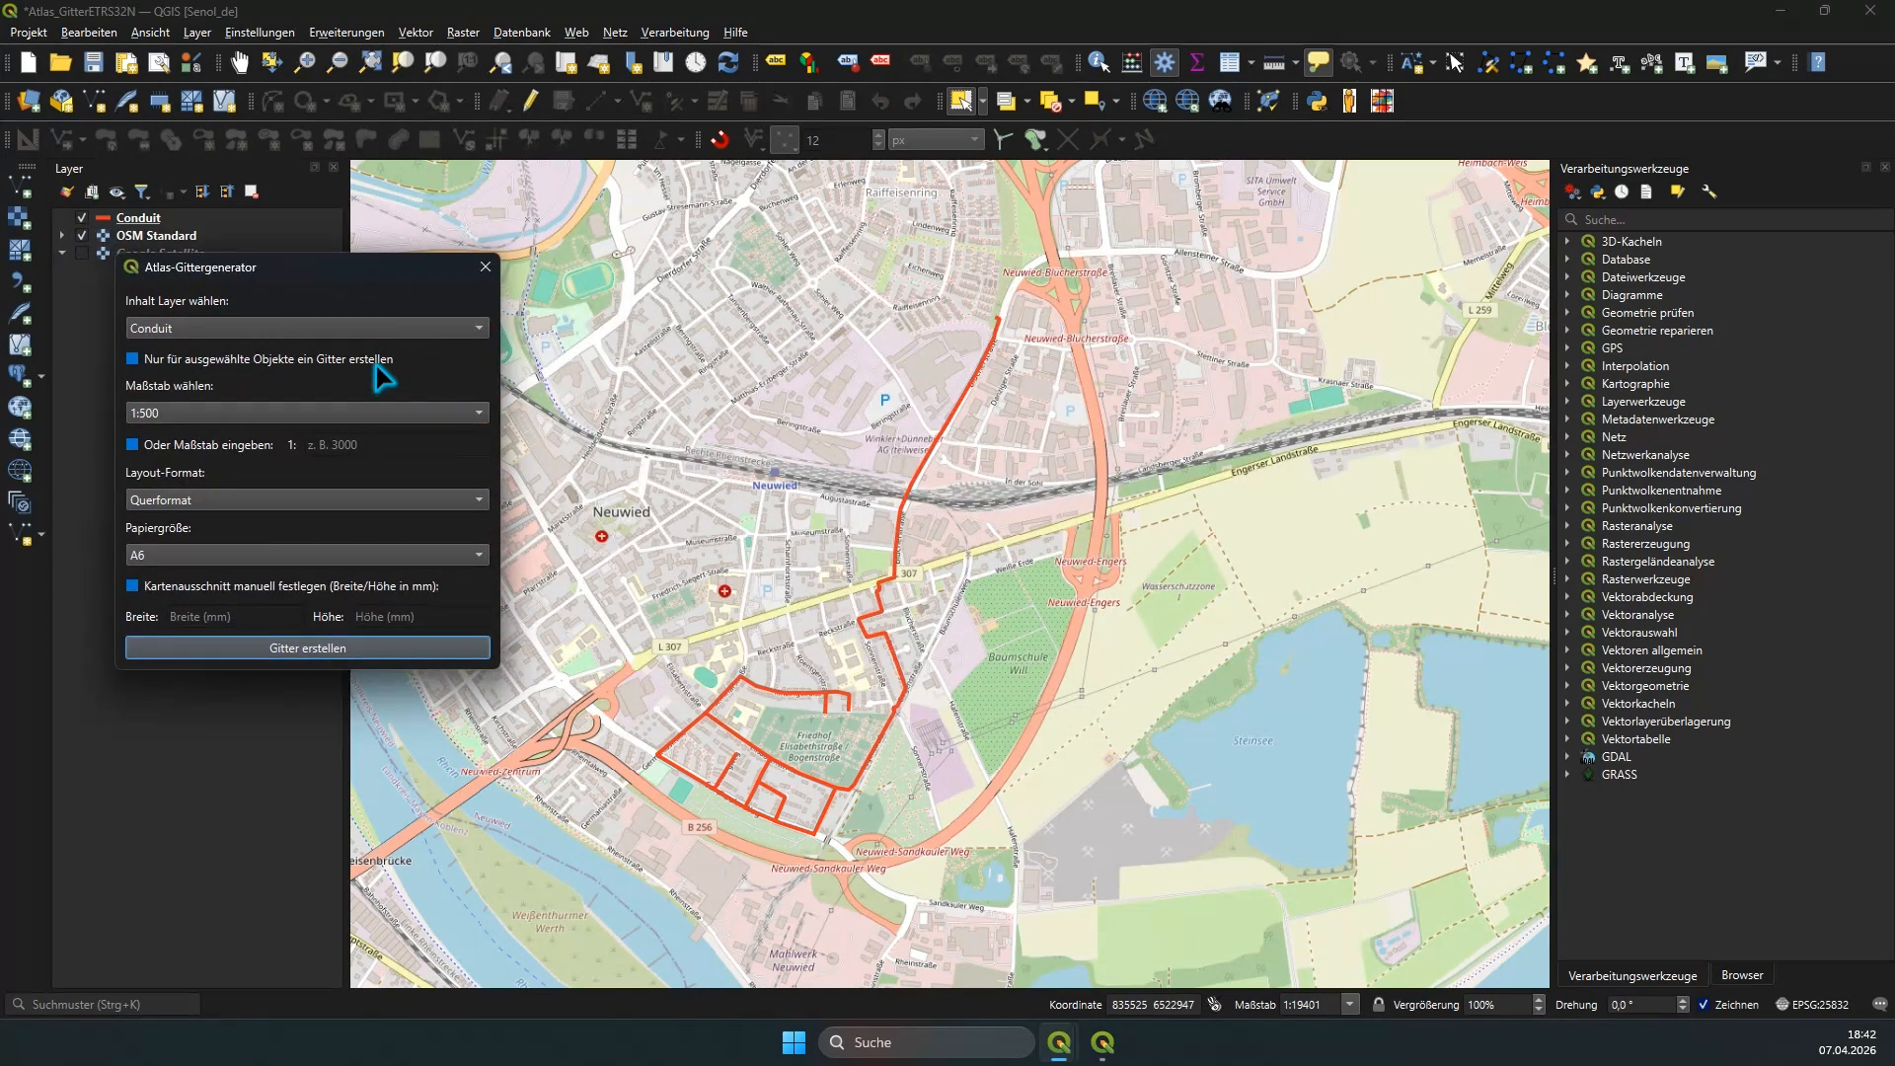
{"action": "left_click_drag", "start_coordinate": [360, 279], "coordinate": [1327, 291]}
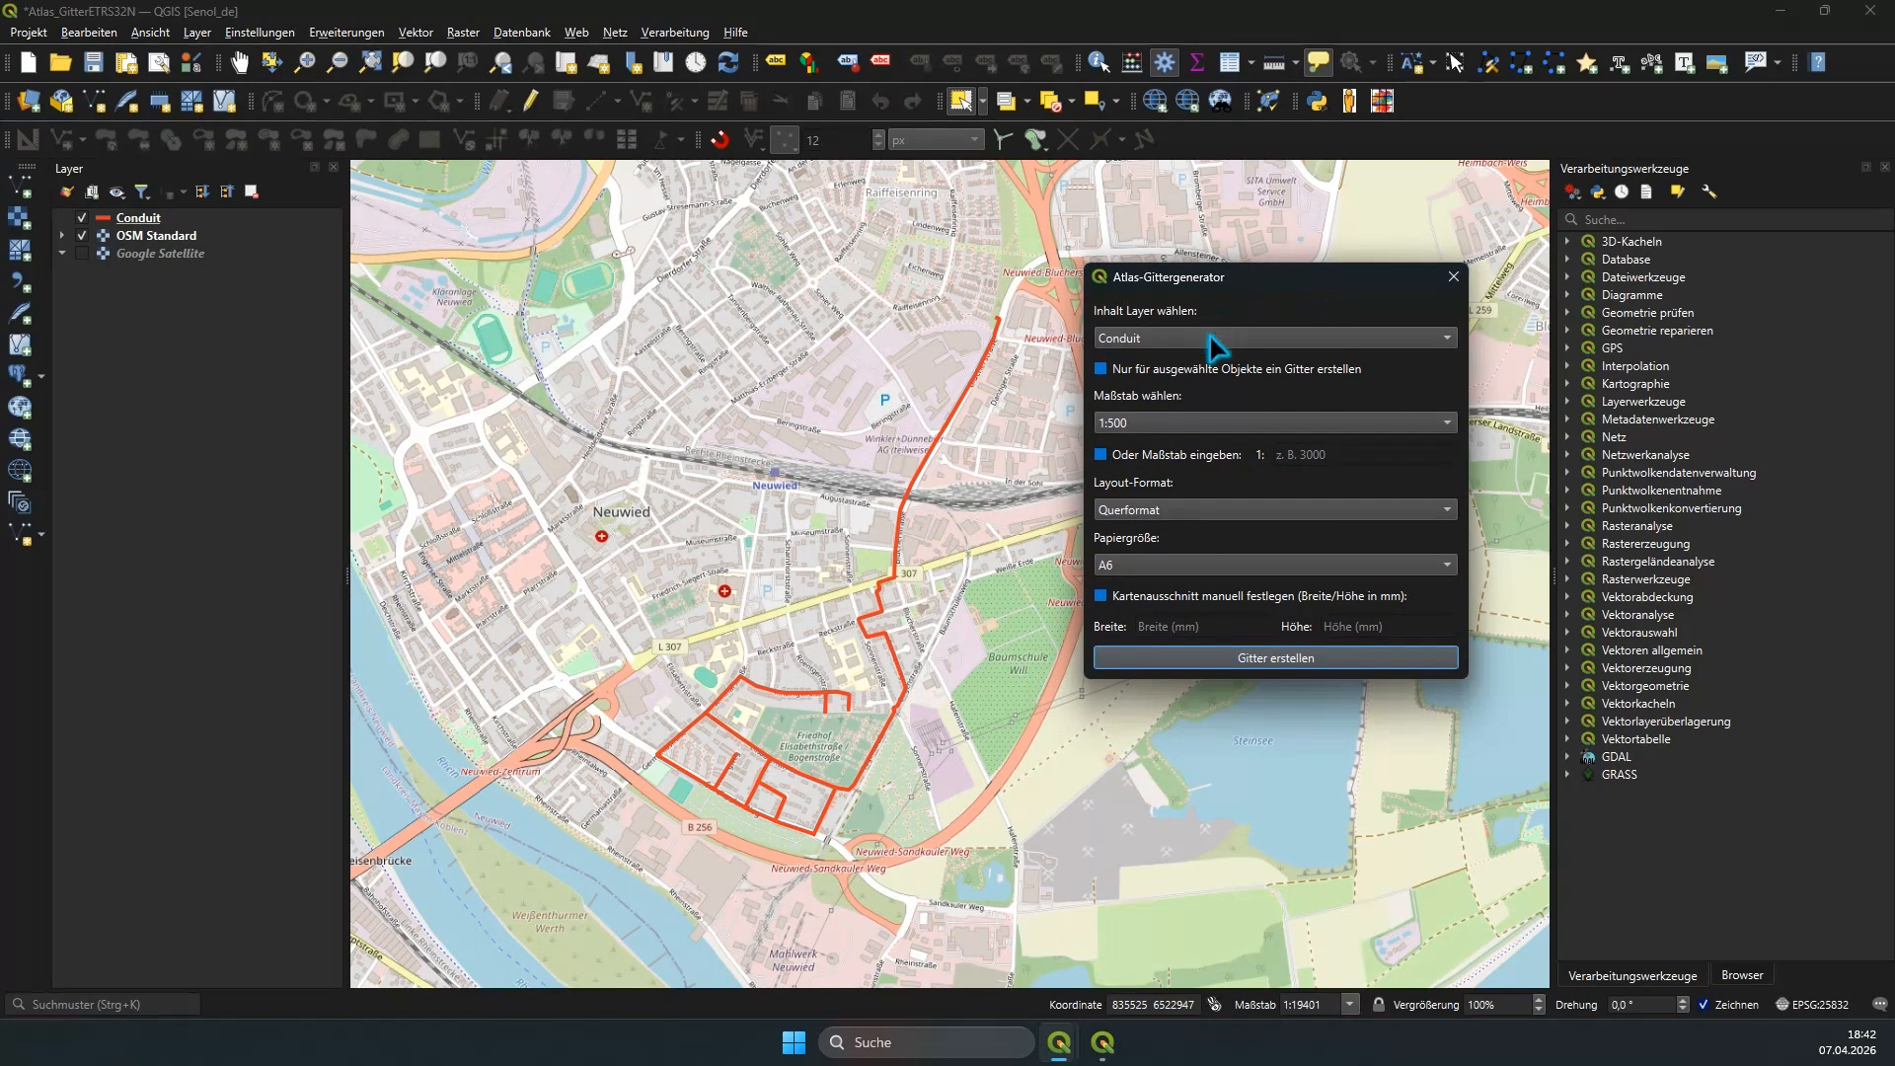
{"action": "left_click", "coordinate": [1169, 431]}
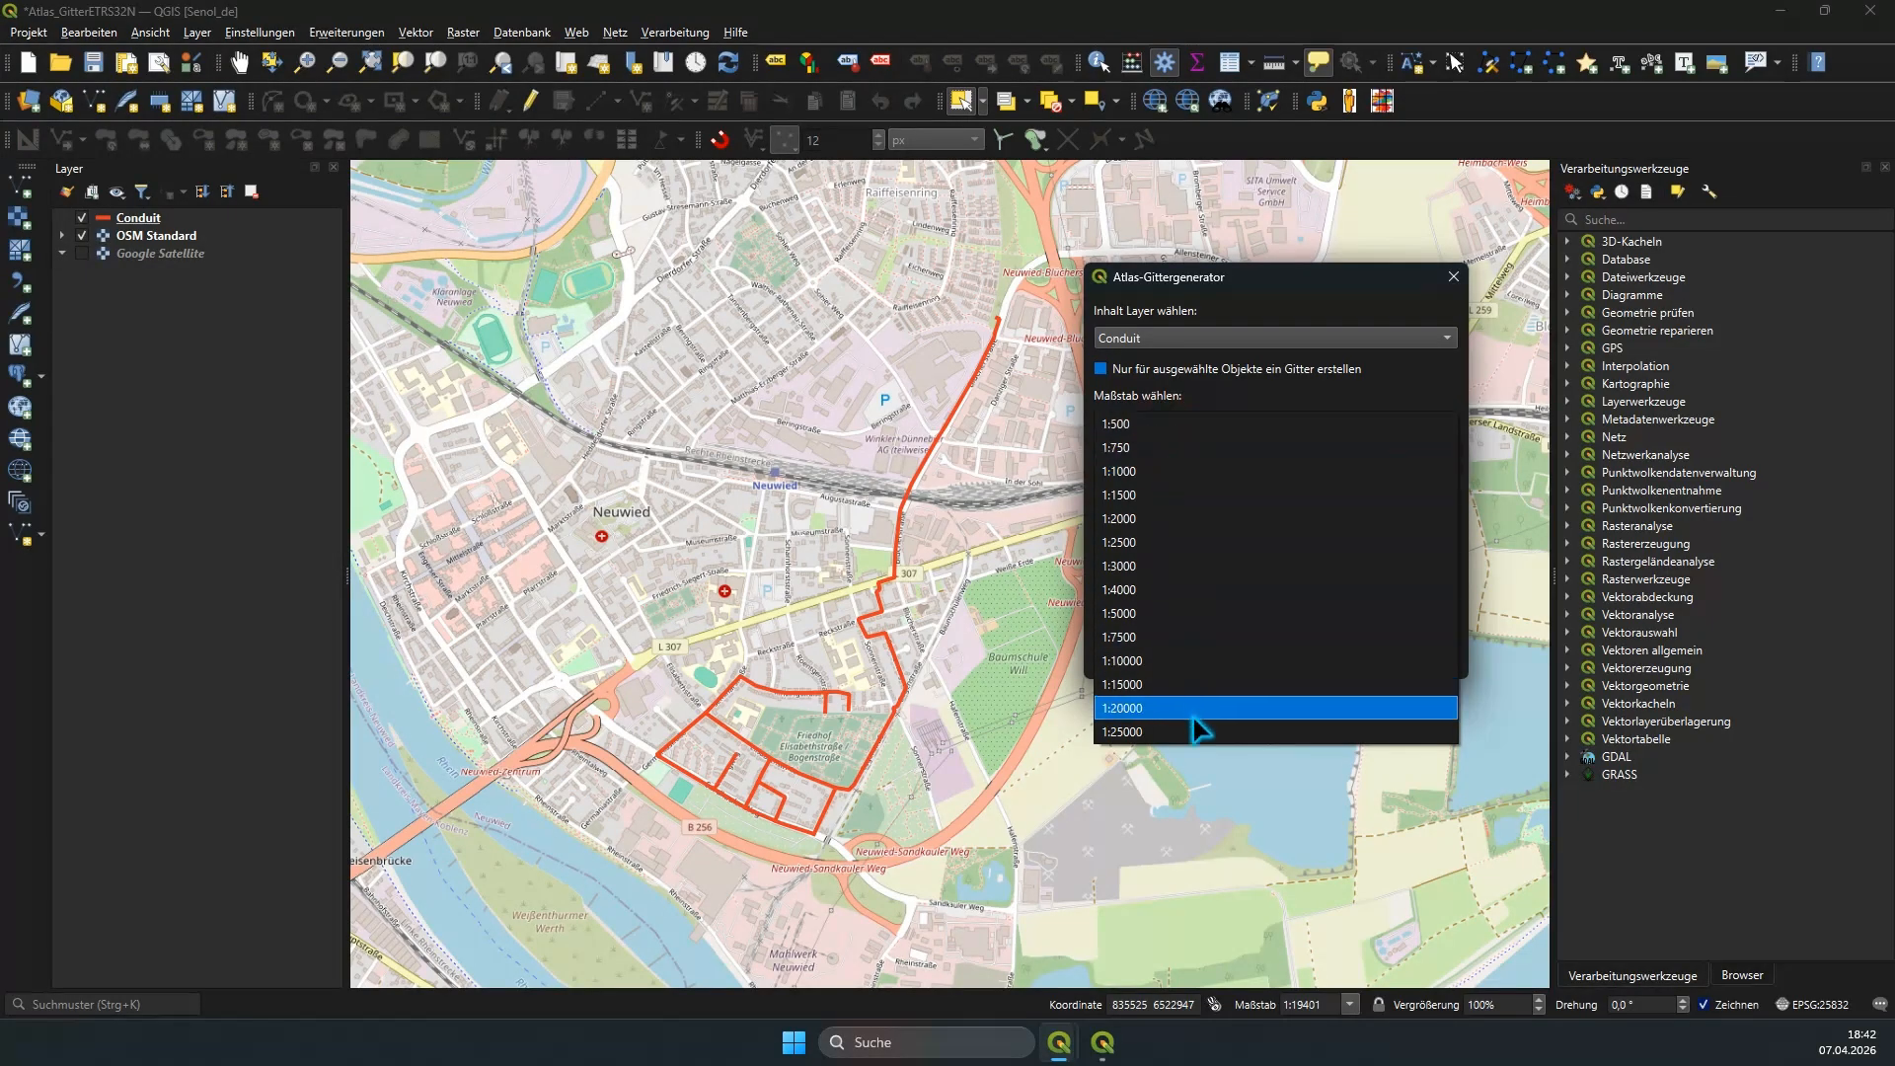
{"action": "left_click", "coordinate": [1143, 425]}
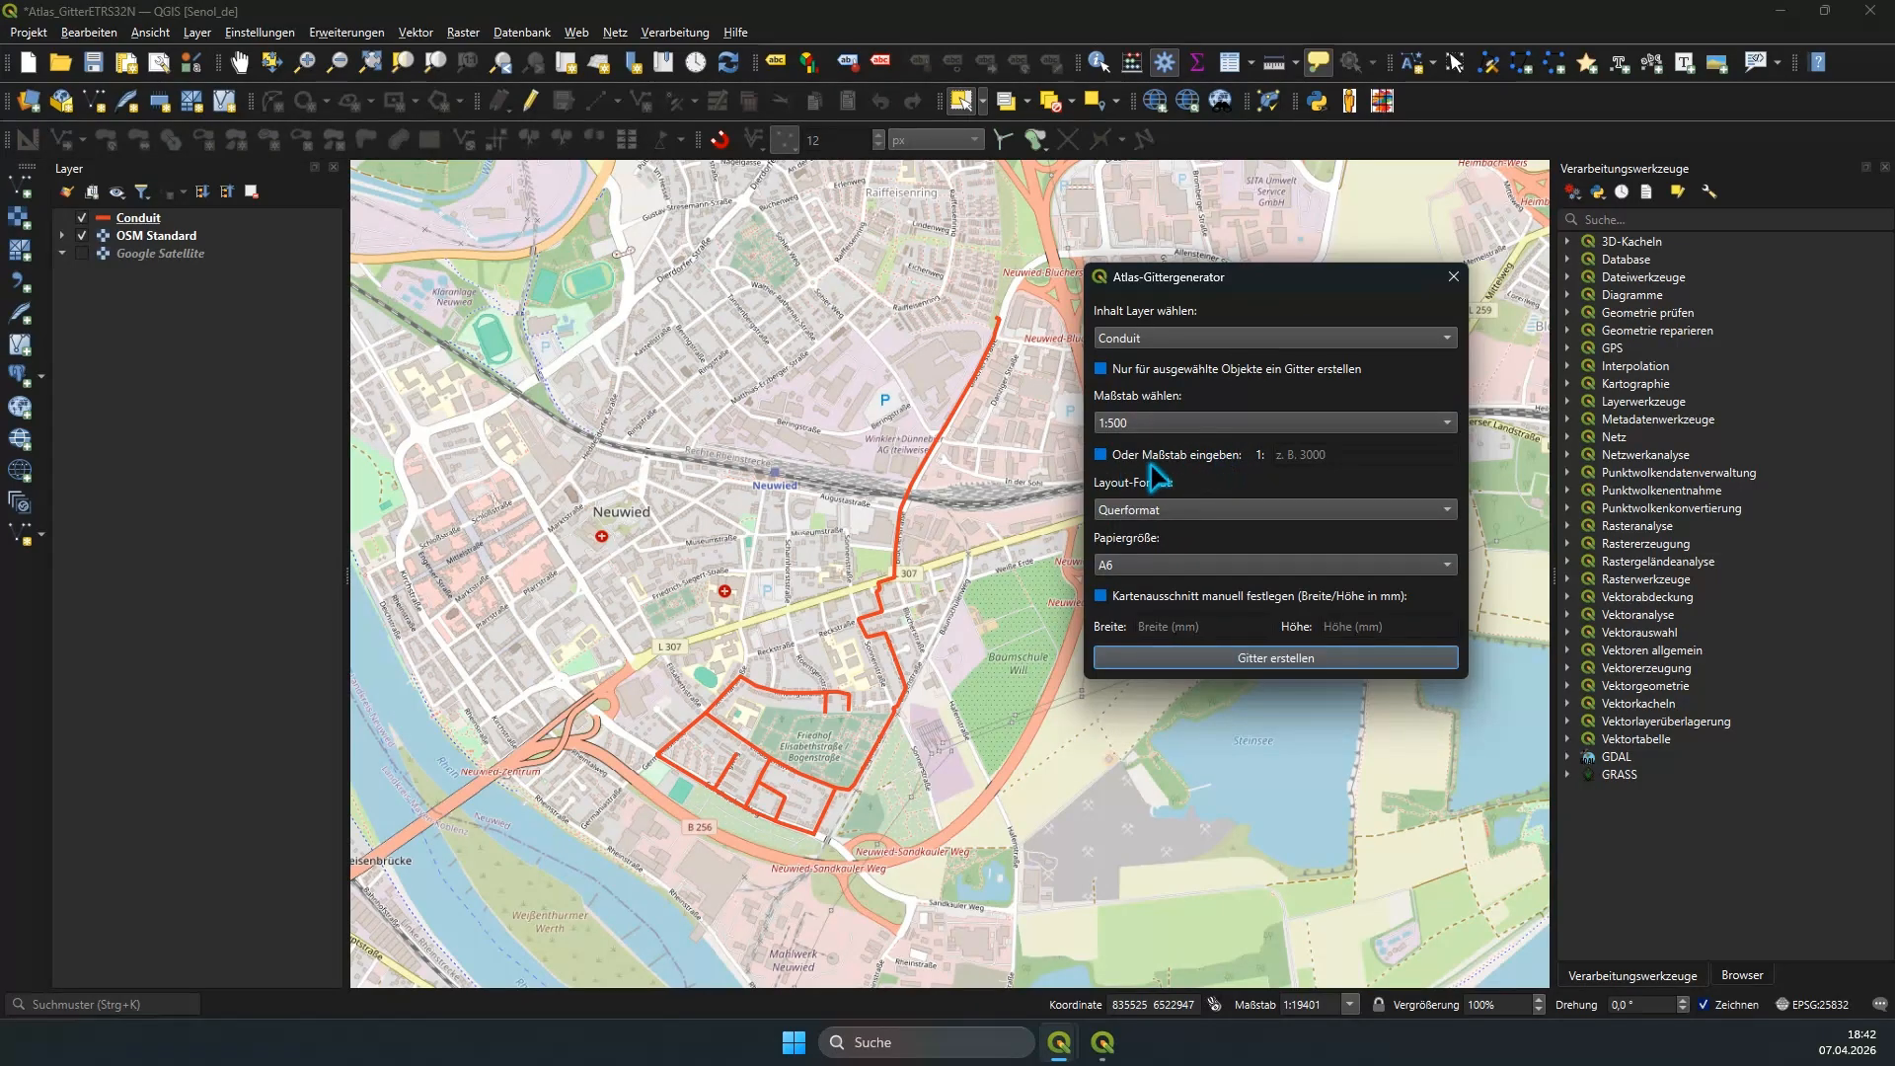
Step: Try a custom scale of 1:650 with the Querformat layout format, and close the grid generator without creating a grid
{"action": "left_click", "coordinate": [1100, 455]}
{"action": "left_click", "coordinate": [1326, 457]}
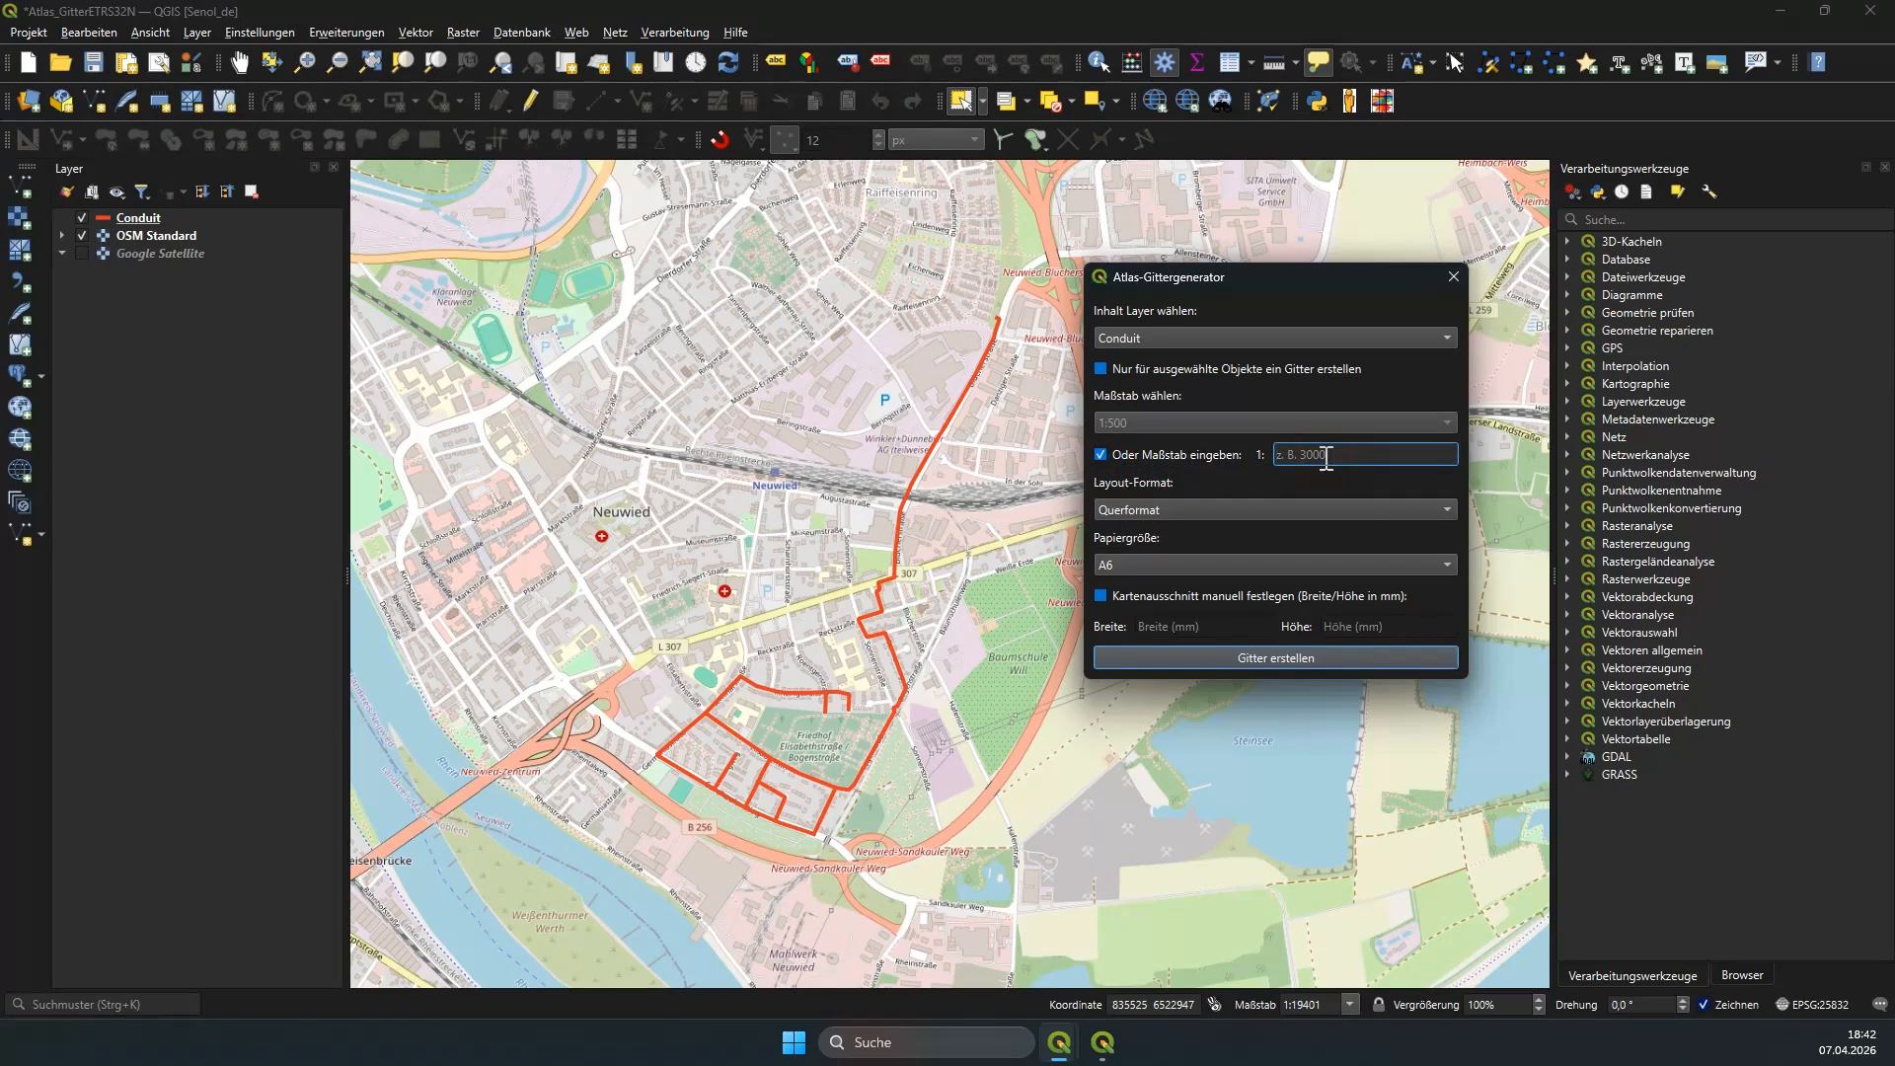
{"action": "type", "text": "650"}
{"action": "left_click", "coordinate": [1170, 510]}
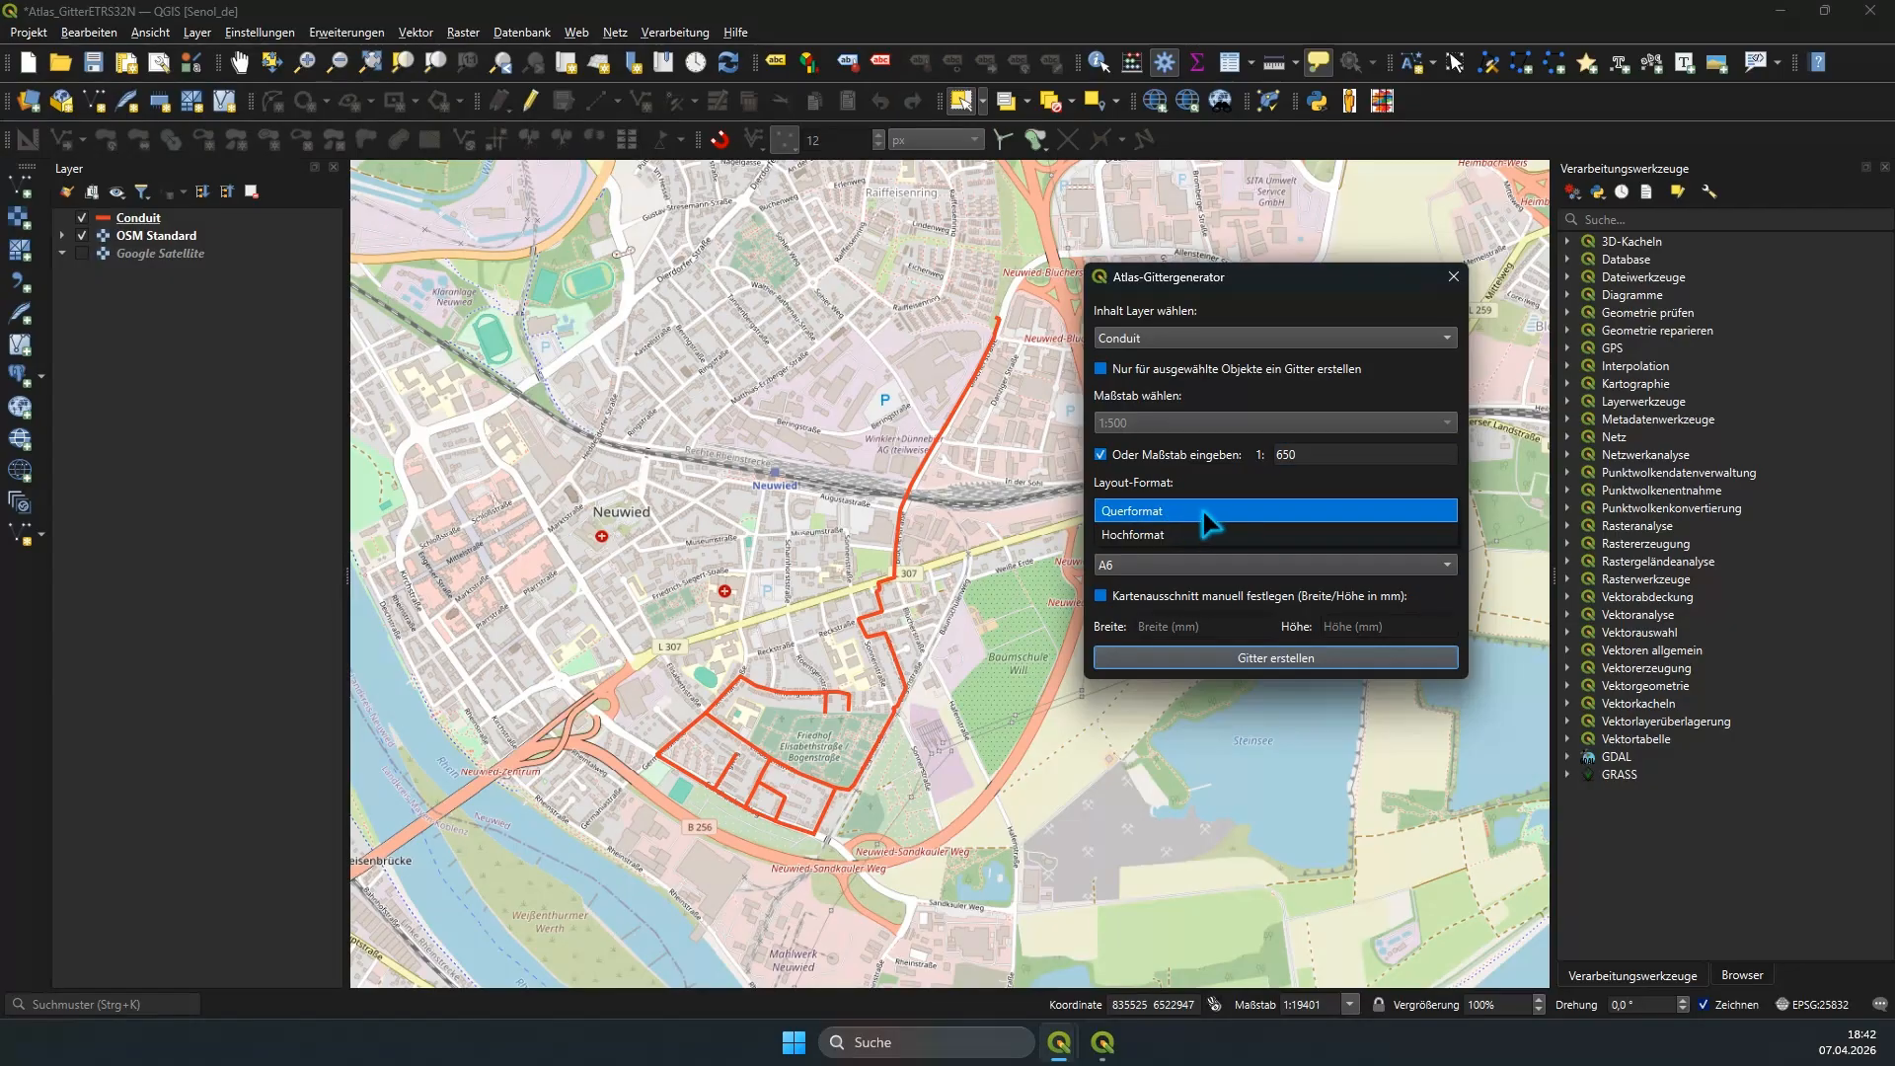
{"action": "left_click", "coordinate": [1207, 504]}
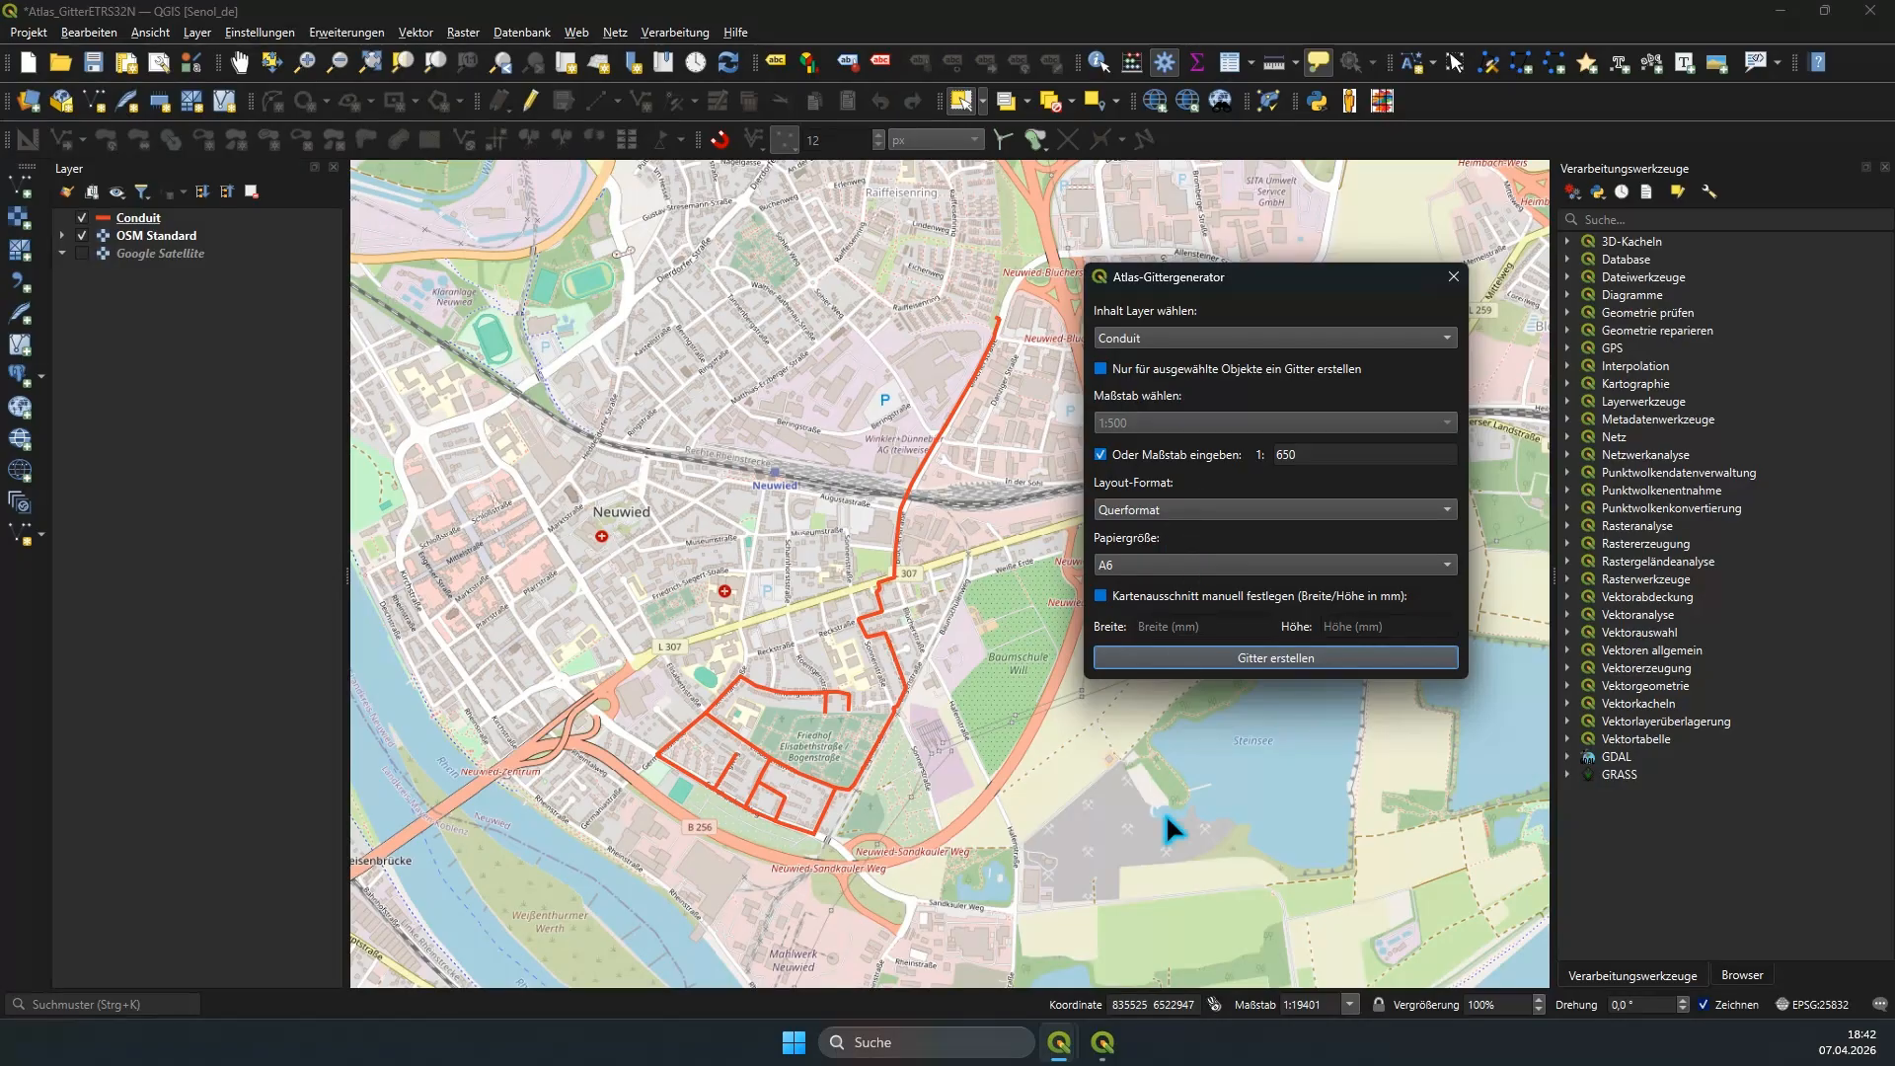
{"action": "mouse_move", "coordinate": [1102, 1042]}
{"action": "mouse_move", "coordinate": [1130, 974]}
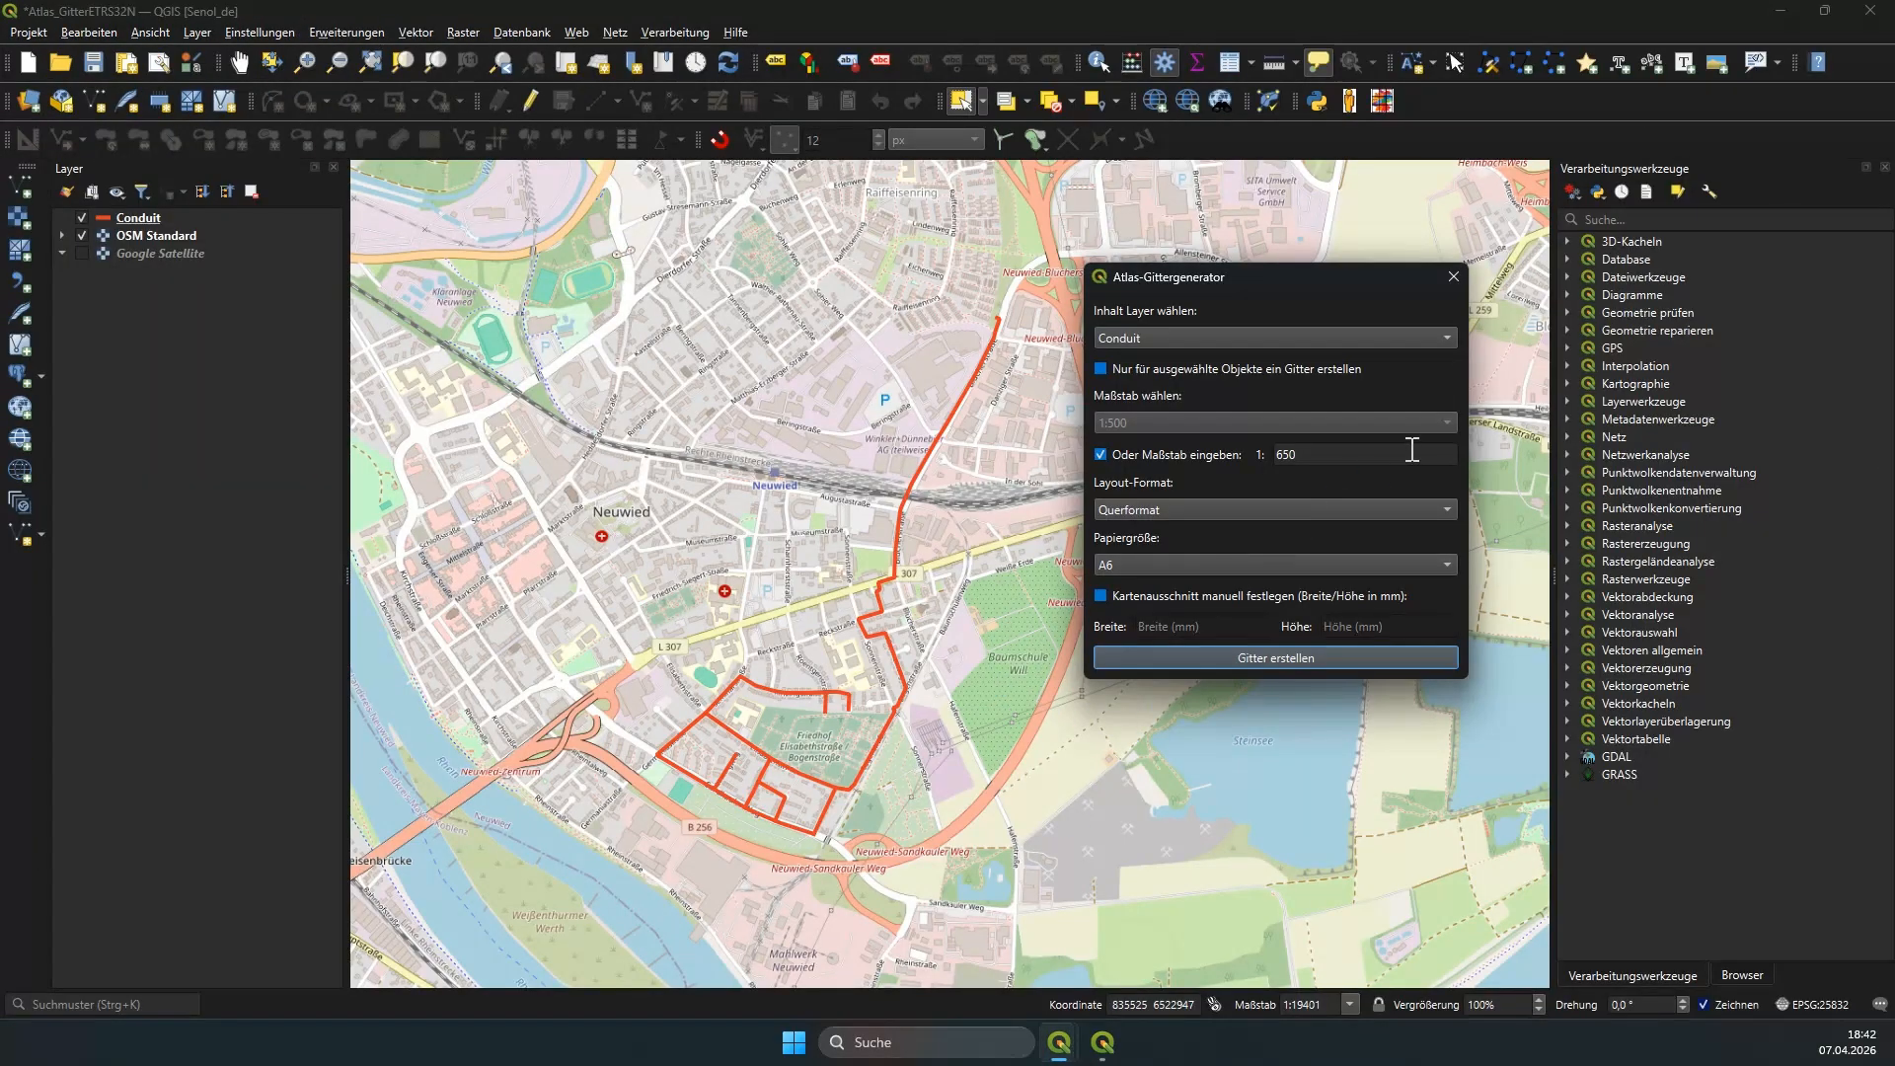
{"action": "left_click", "coordinate": [1453, 276]}
Step: Switch back to the Gitter_generator layout and examine the overview map and the main map
{"action": "mouse_move", "coordinate": [1058, 1048]}
{"action": "left_click", "coordinate": [1098, 951]}
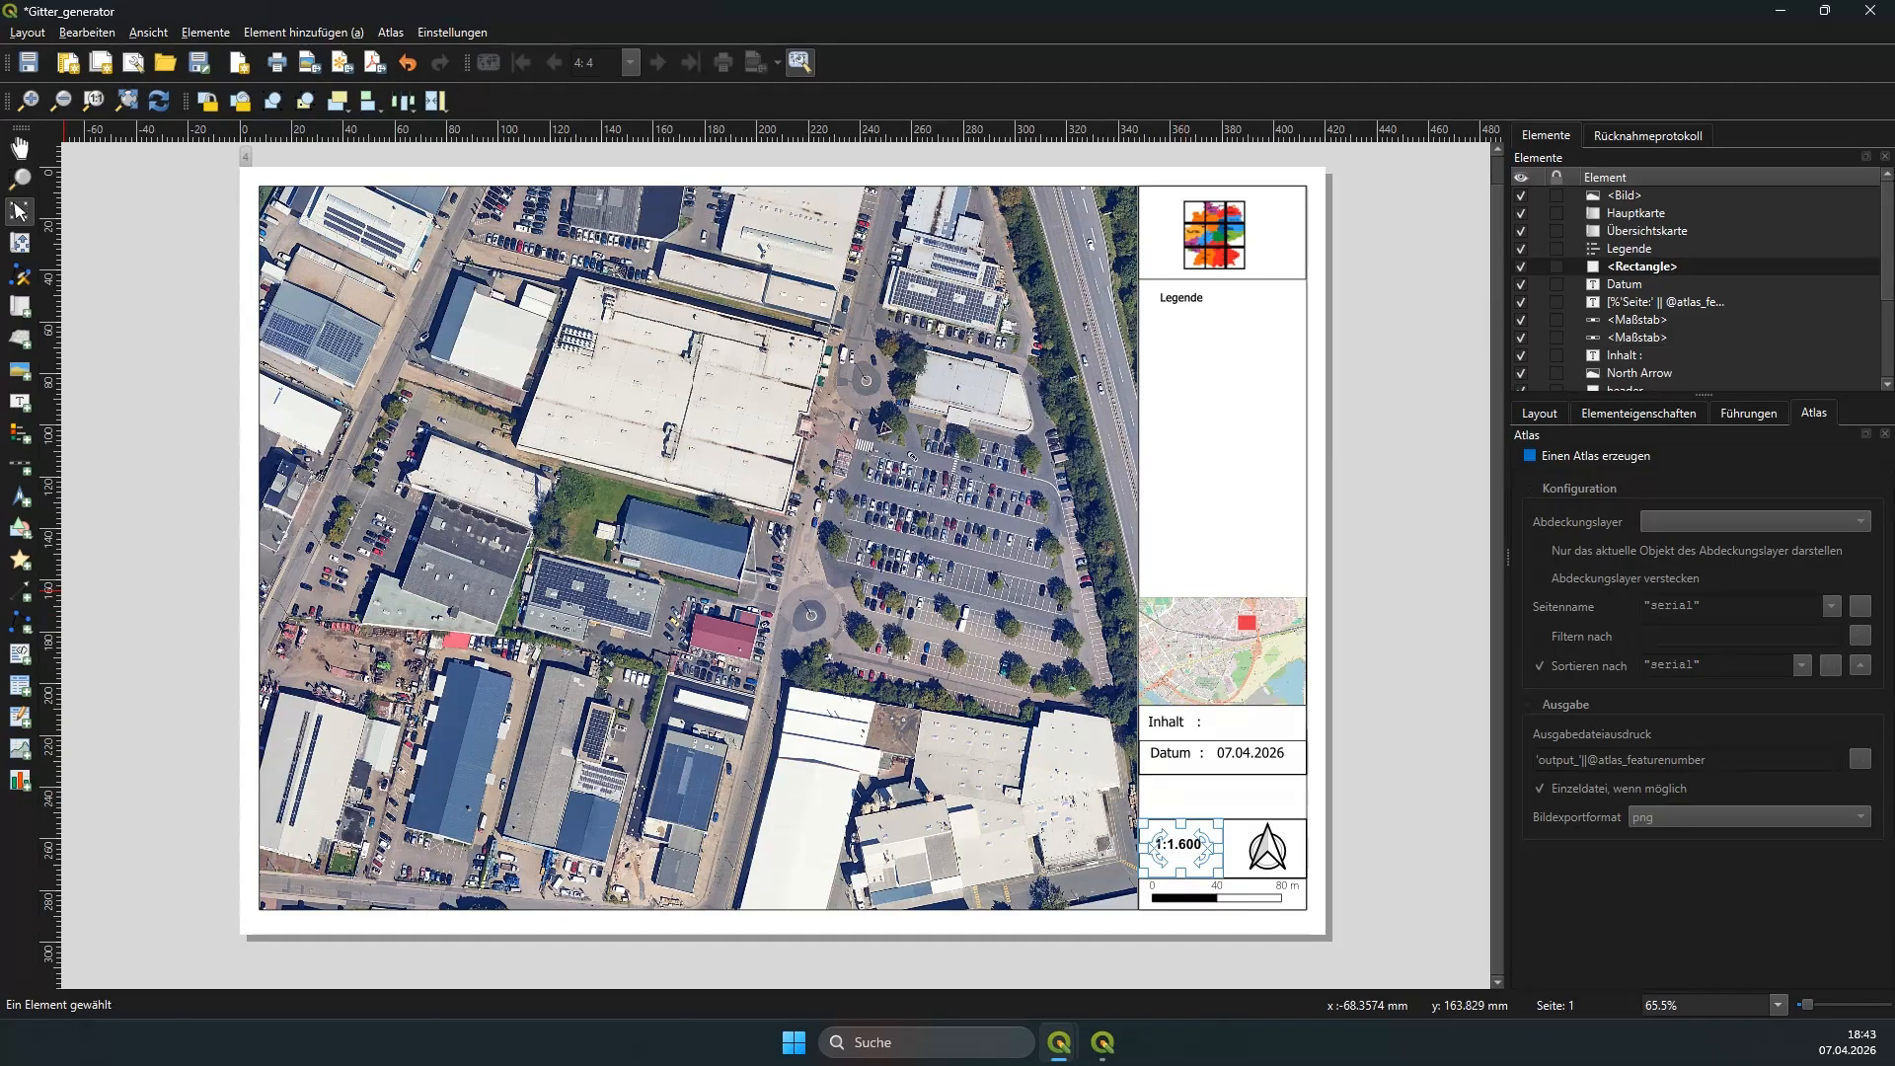
{"action": "left_click", "coordinate": [1221, 647]}
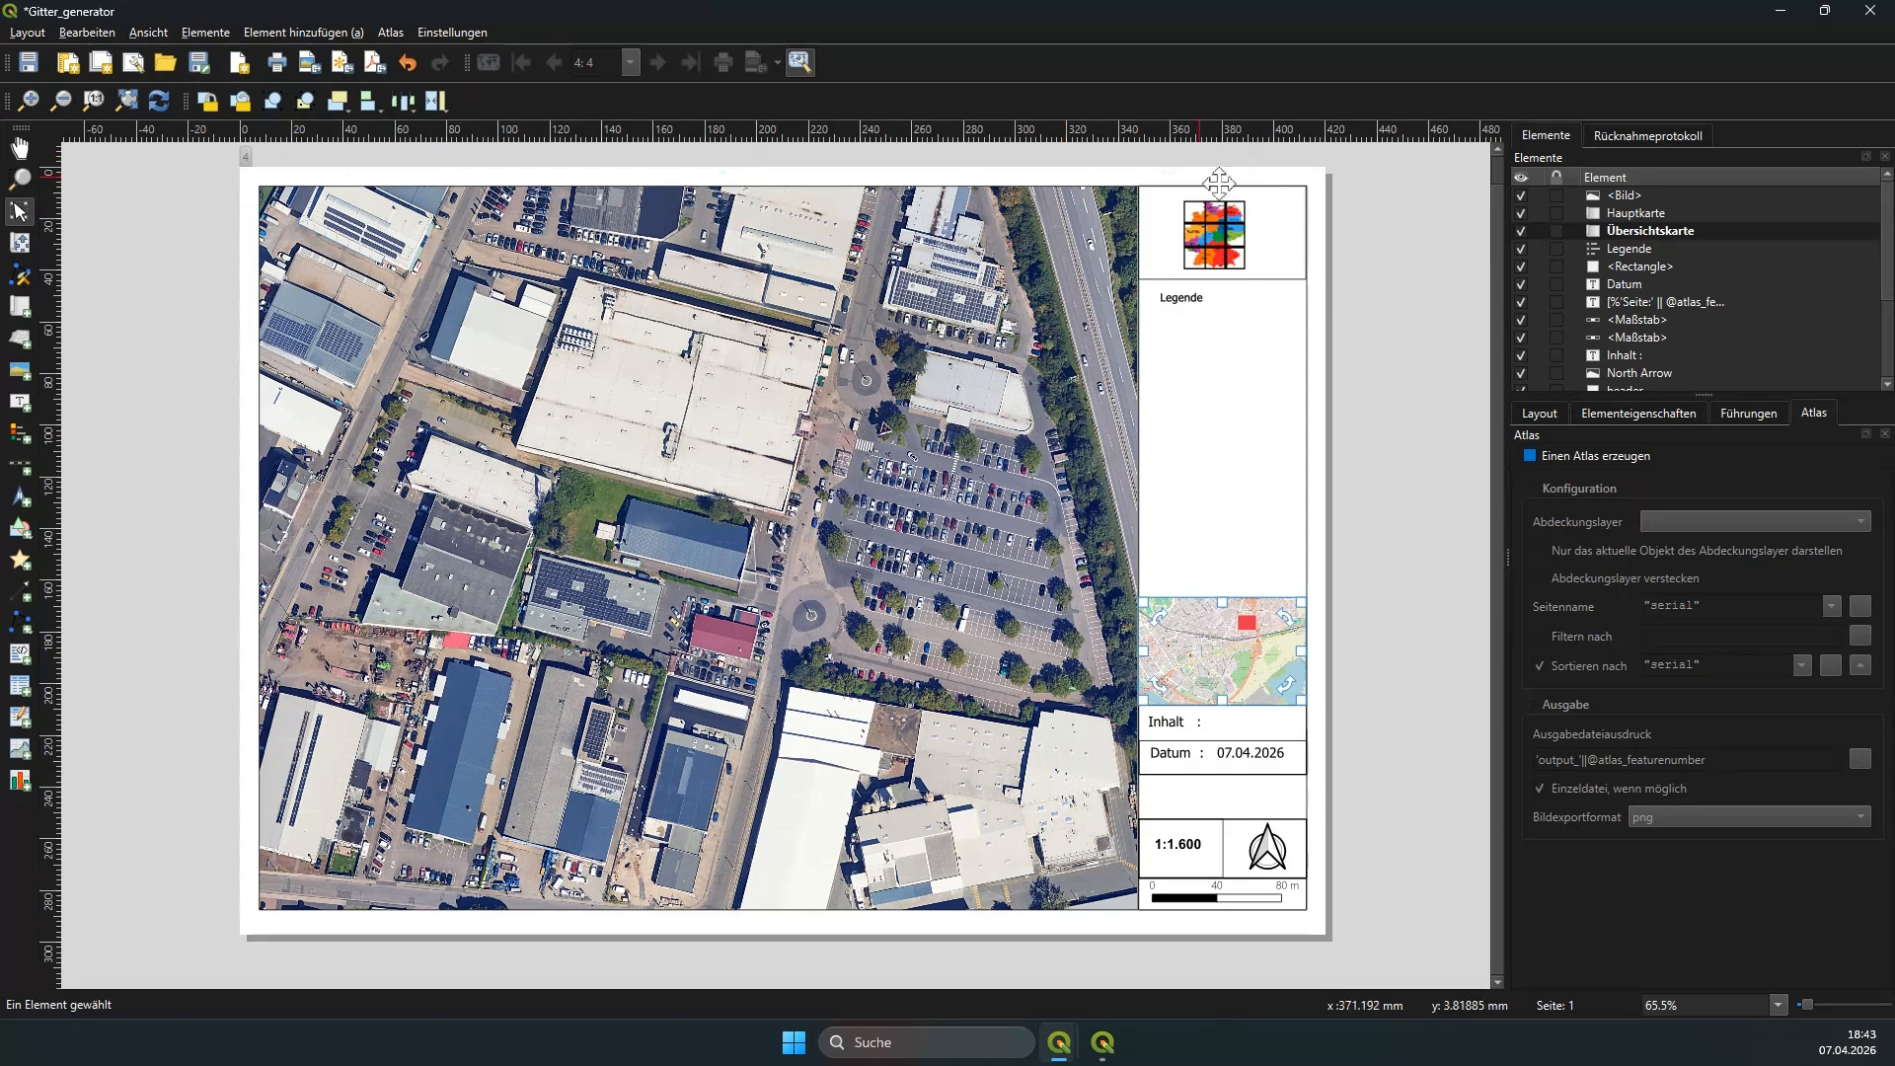
{"action": "left_click", "coordinate": [821, 625]}
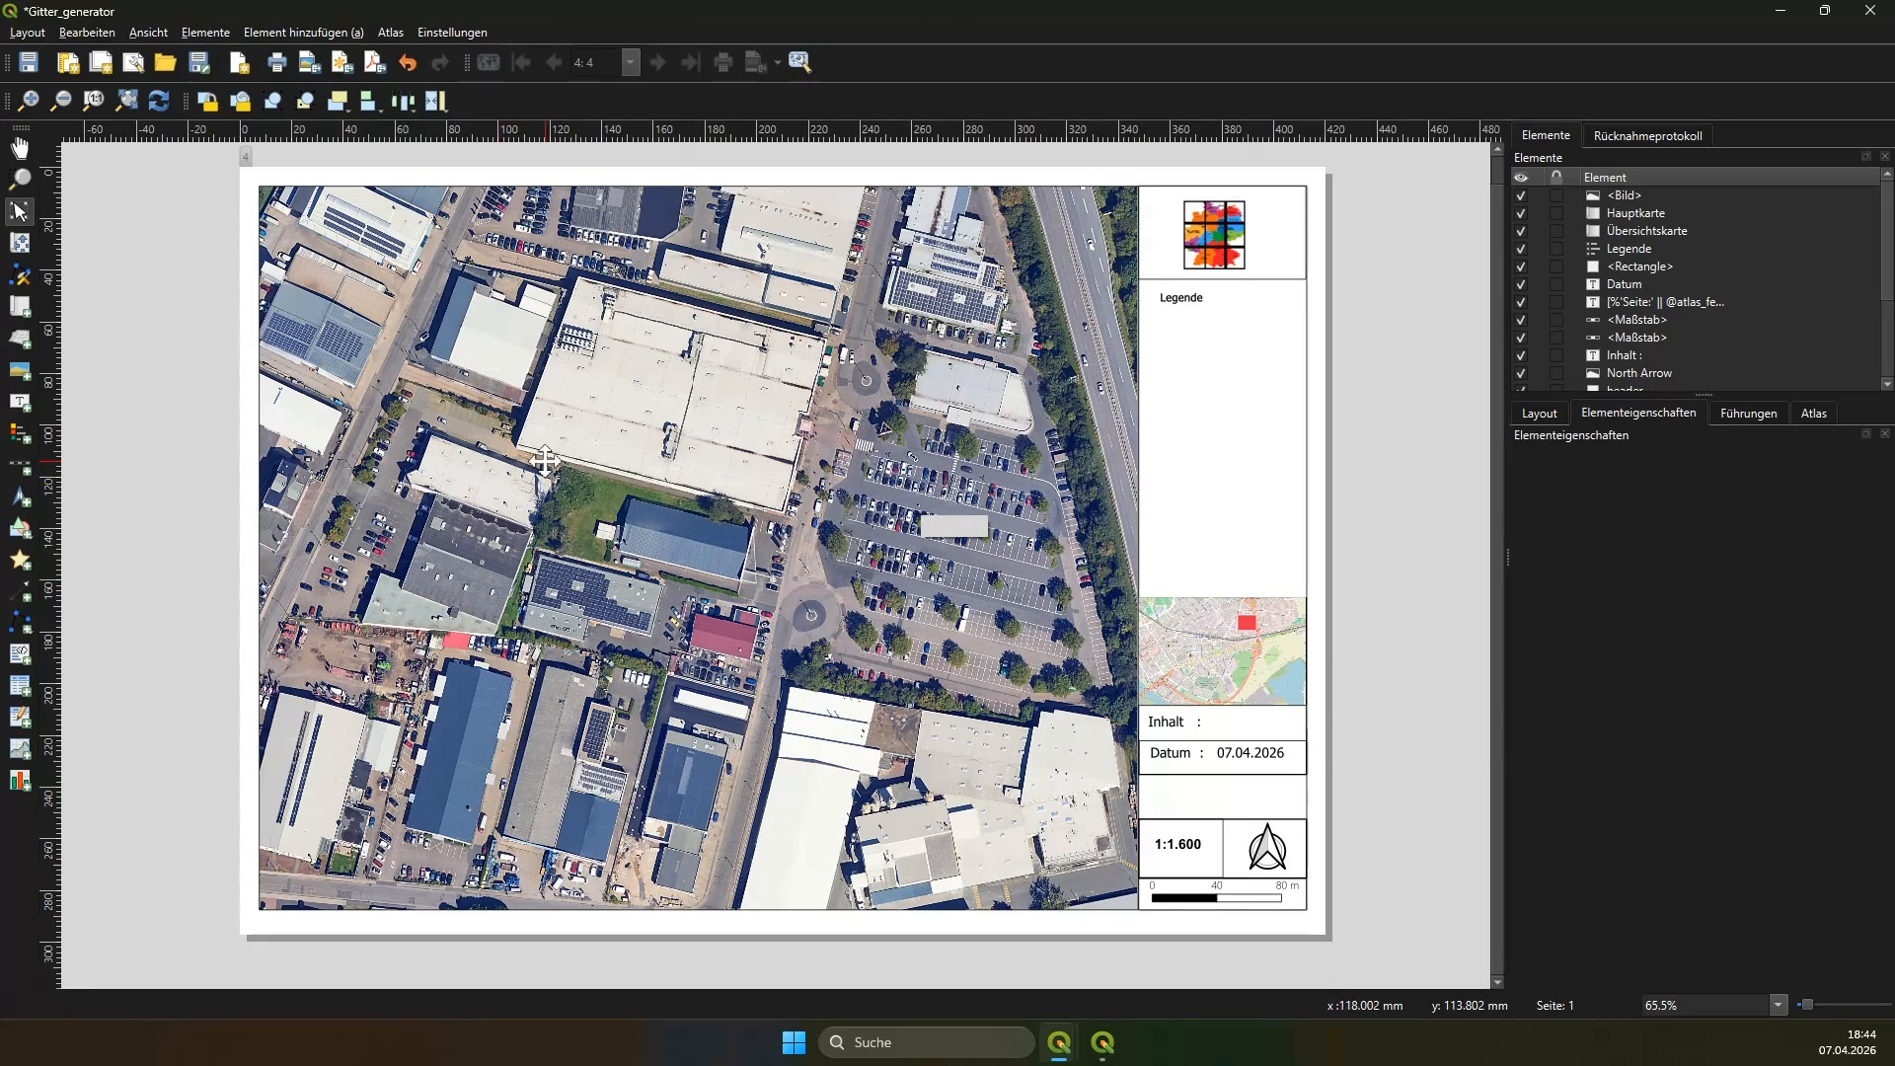
Step: Select the Hauptkarte item and check its width and height in the position and size properties
{"action": "left_click", "coordinate": [544, 461]}
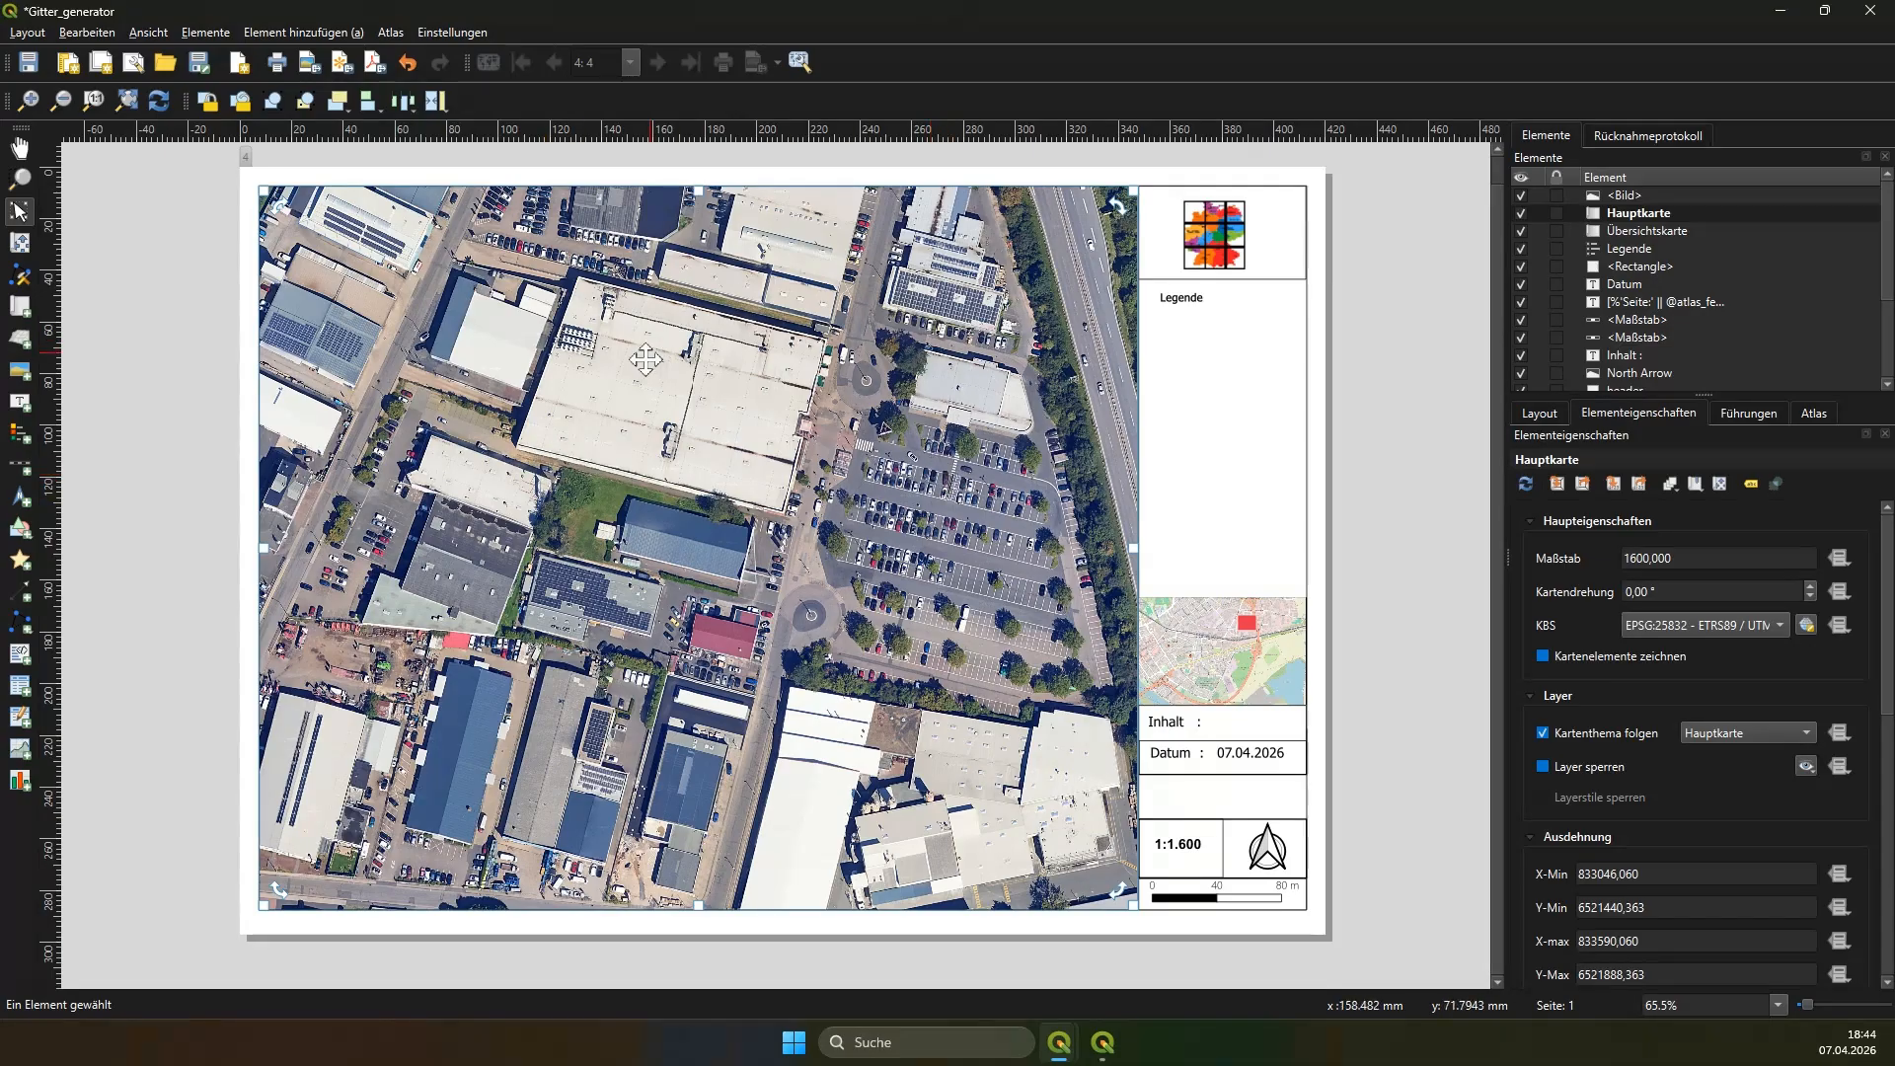
{"action": "scroll", "coordinate": [1880, 730], "scroll_direction": "down", "scroll_amount": 8}
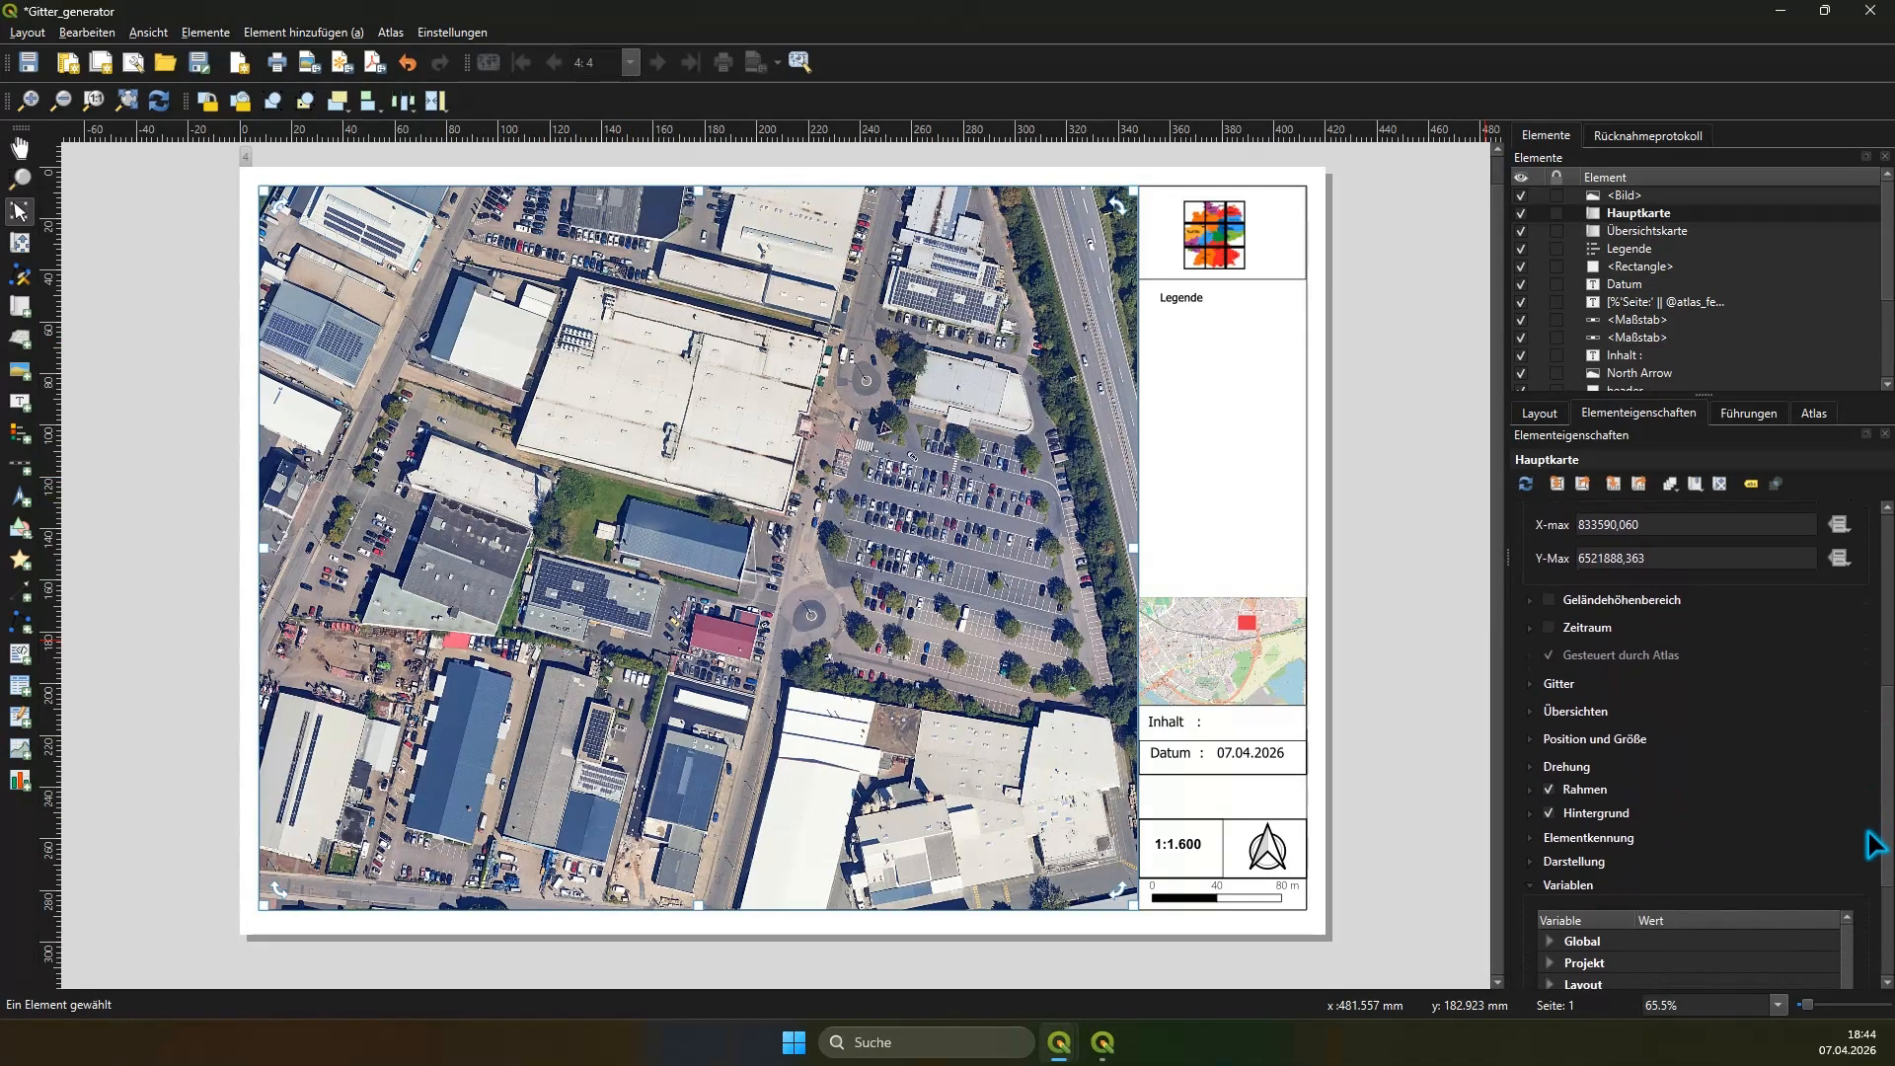
{"action": "left_click", "coordinate": [1534, 740]}
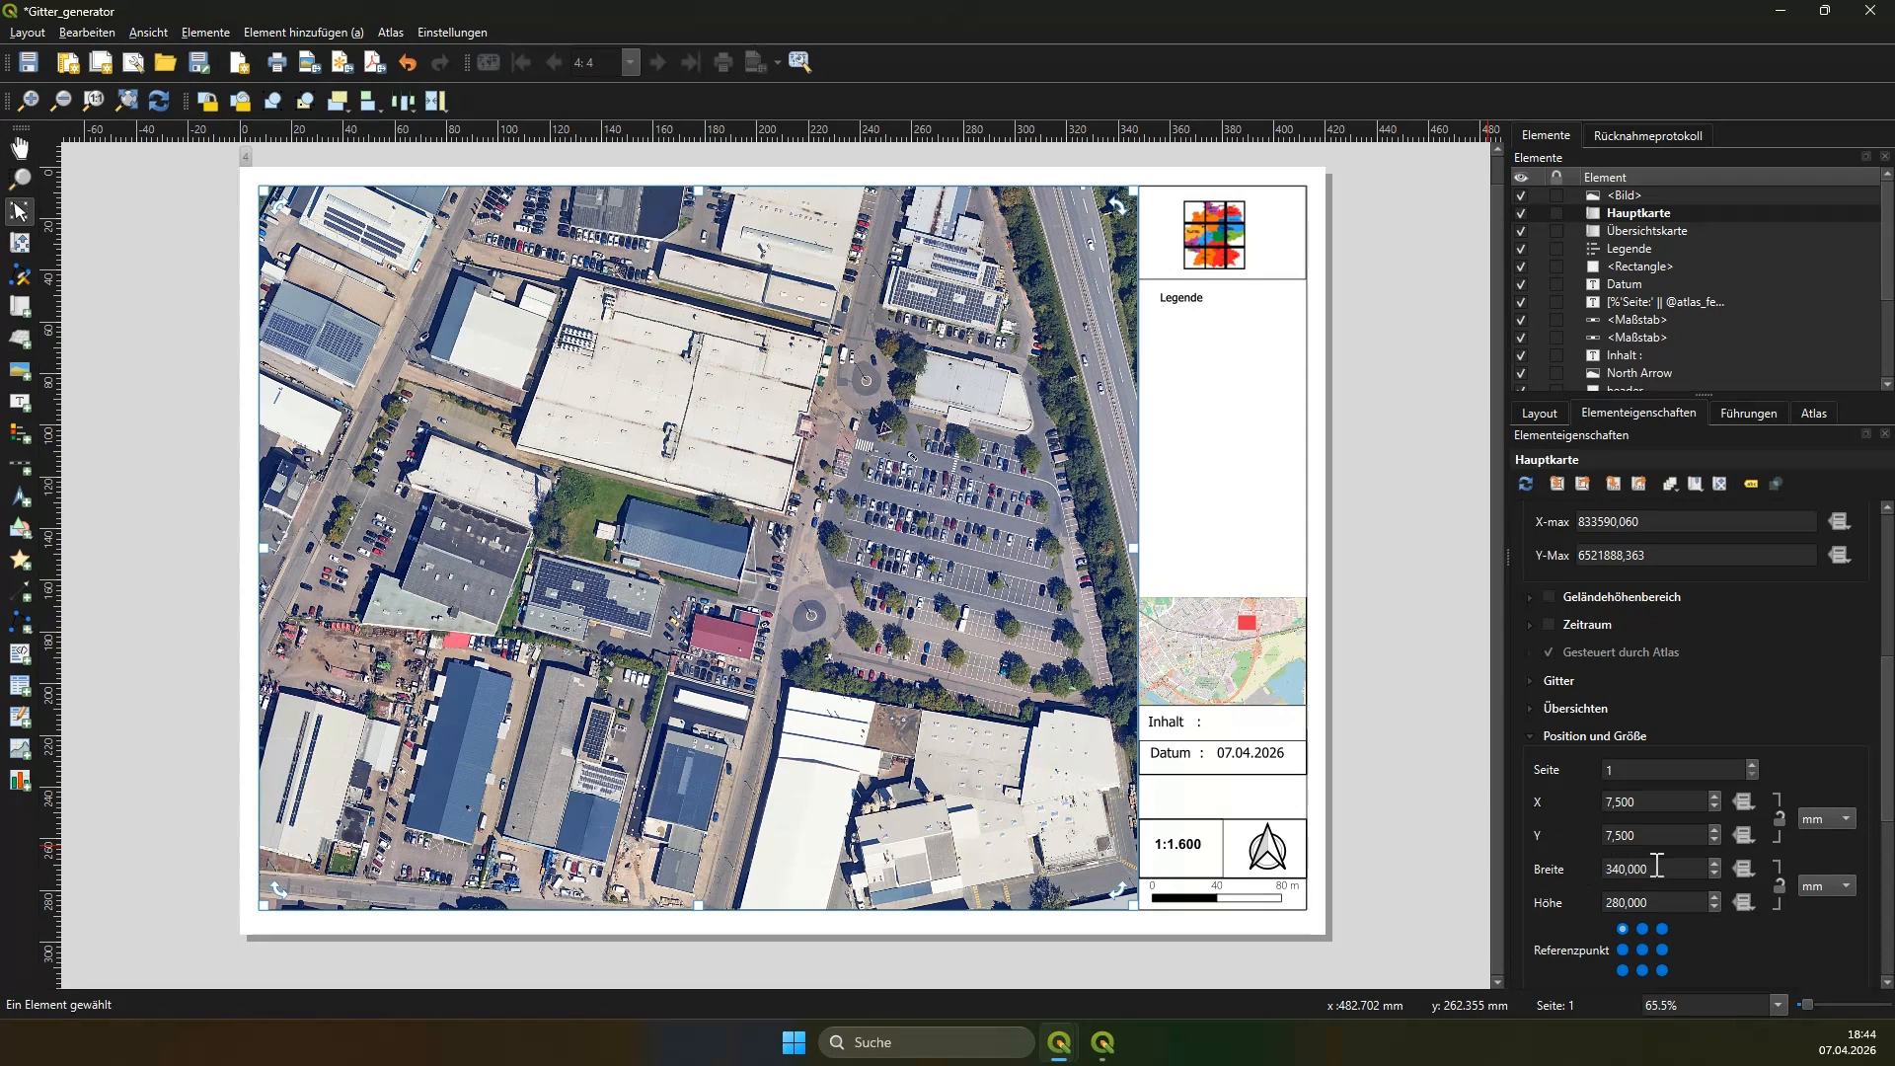
{"action": "left_click", "coordinate": [1615, 896]}
{"action": "left_click", "coordinate": [1674, 868]}
{"action": "left_click", "coordinate": [1663, 902]}
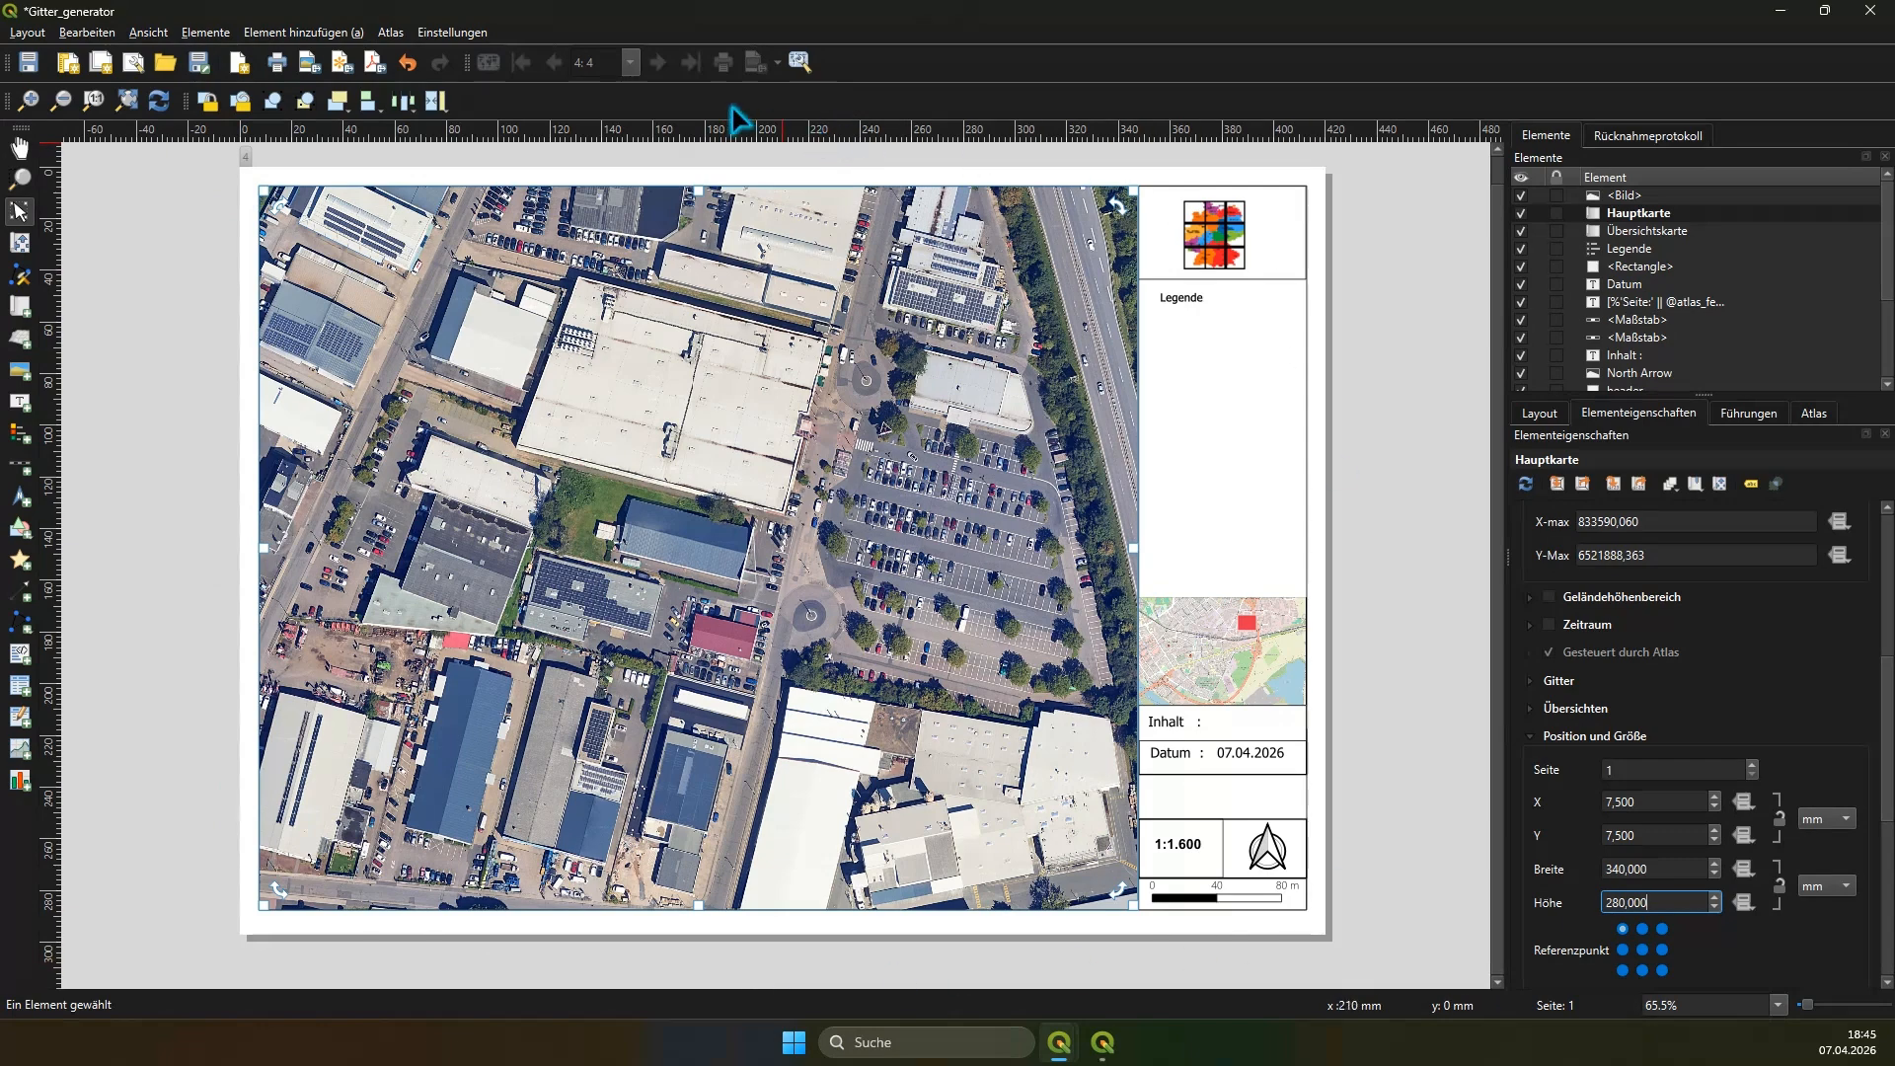
Step: Return to the main project window, reopen the Atlas-Gittergenerator for the Conduit layer, and enter a custom scale of 1:650
{"action": "left_click", "coordinate": [1776, 12]}
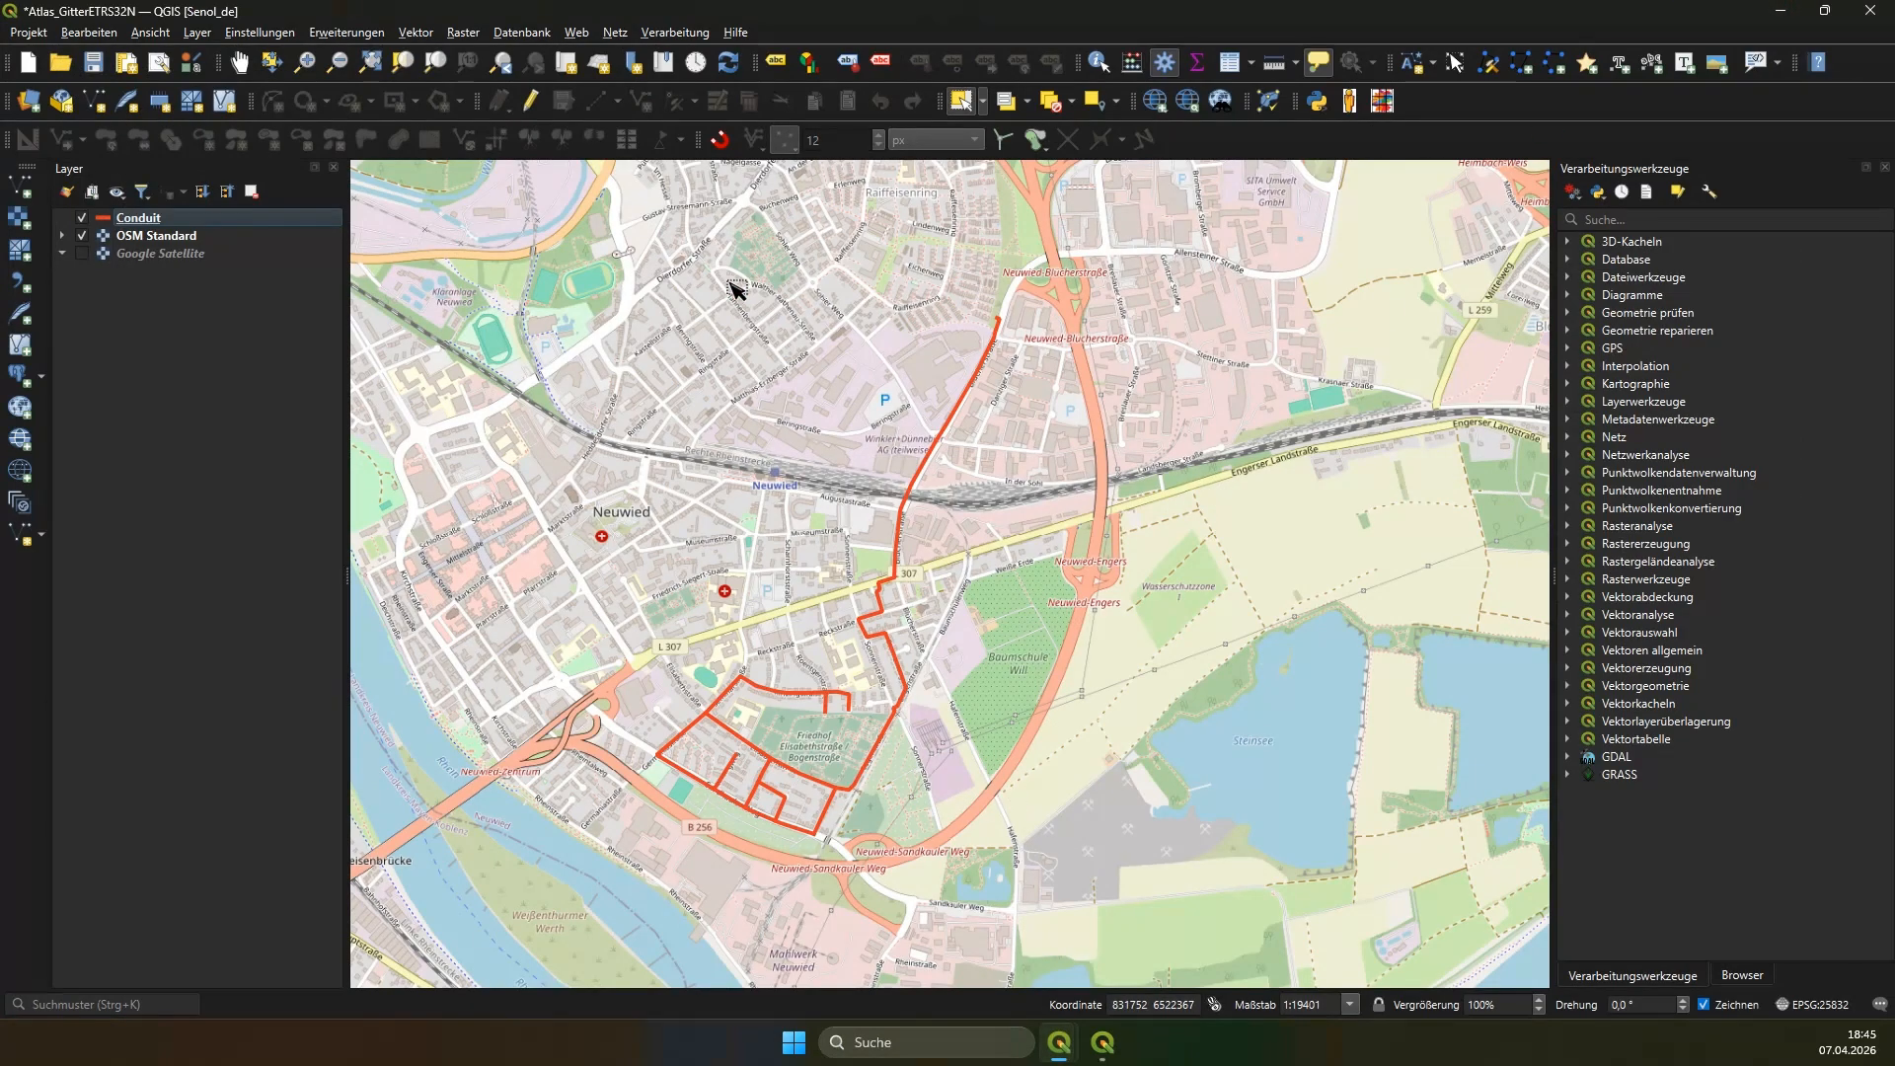
{"action": "left_click", "coordinate": [1381, 100]}
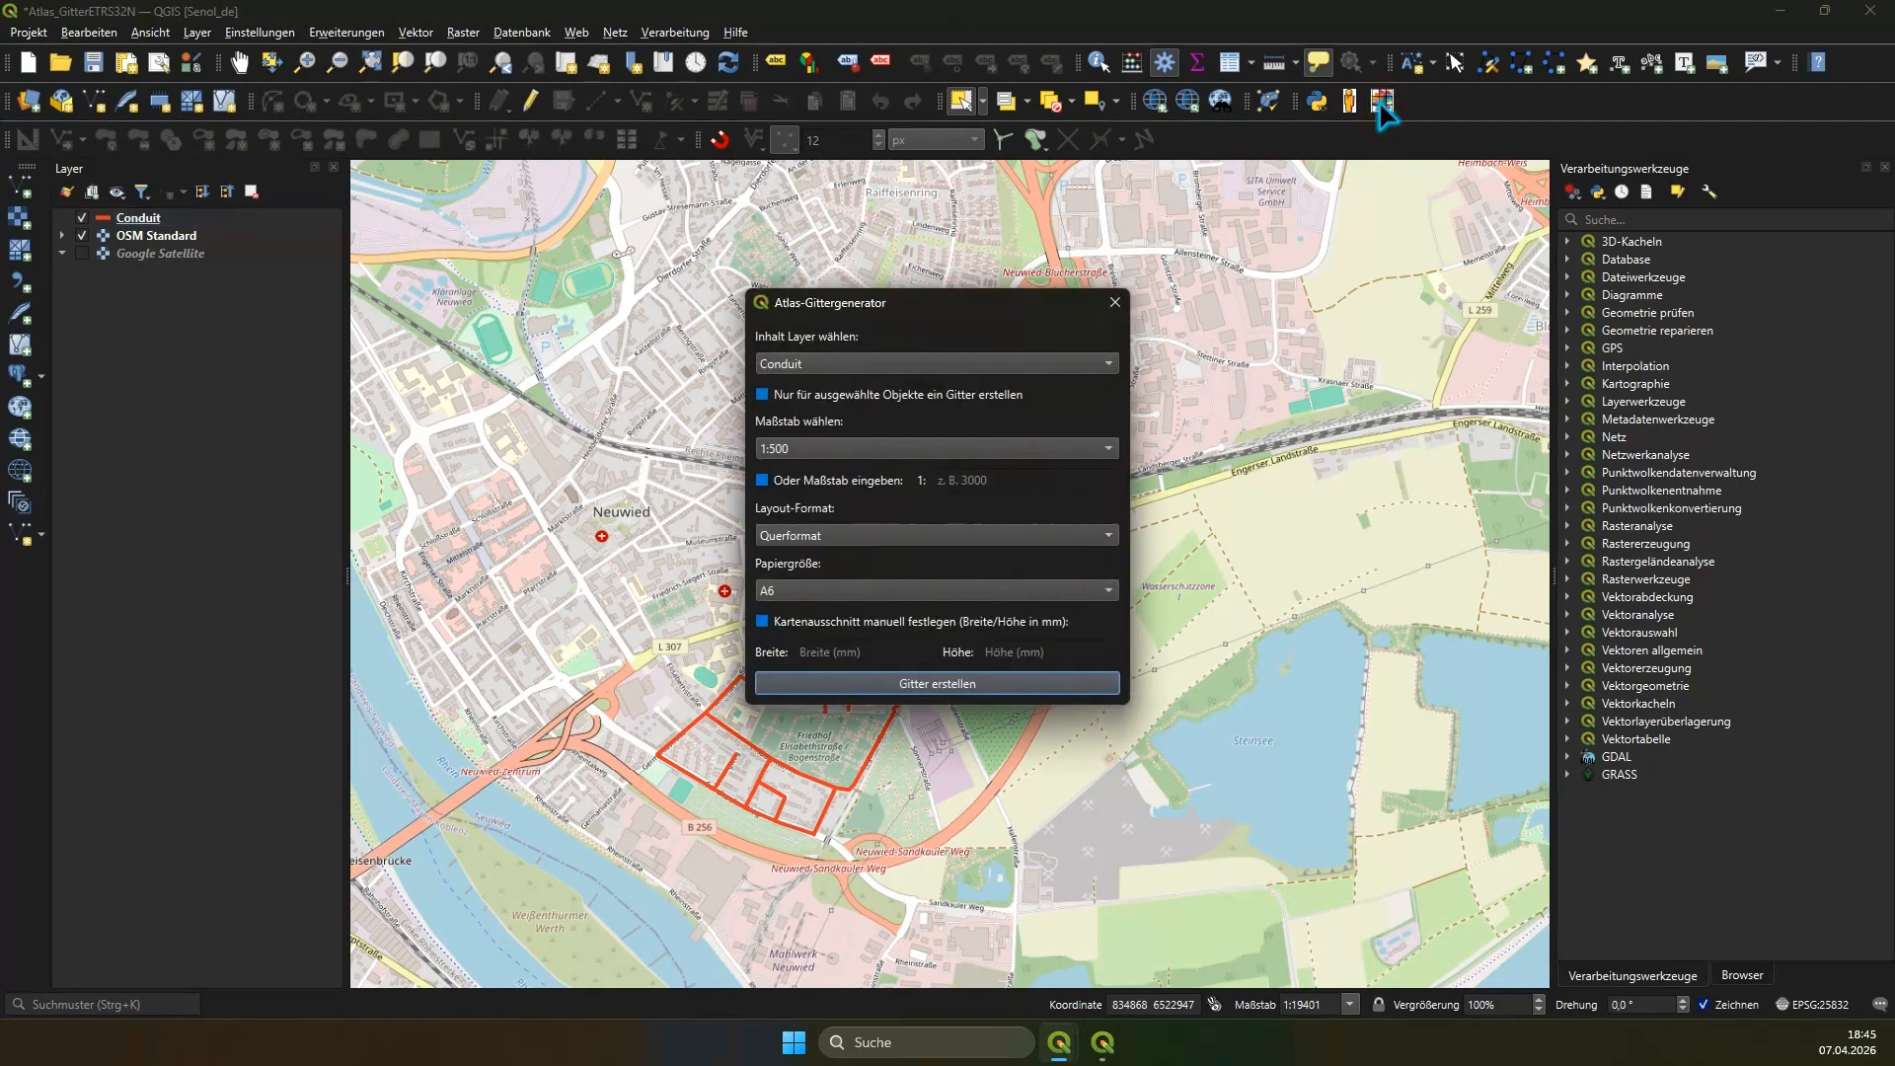
{"action": "left_click_drag", "start_coordinate": [949, 305], "coordinate": [1421, 259]}
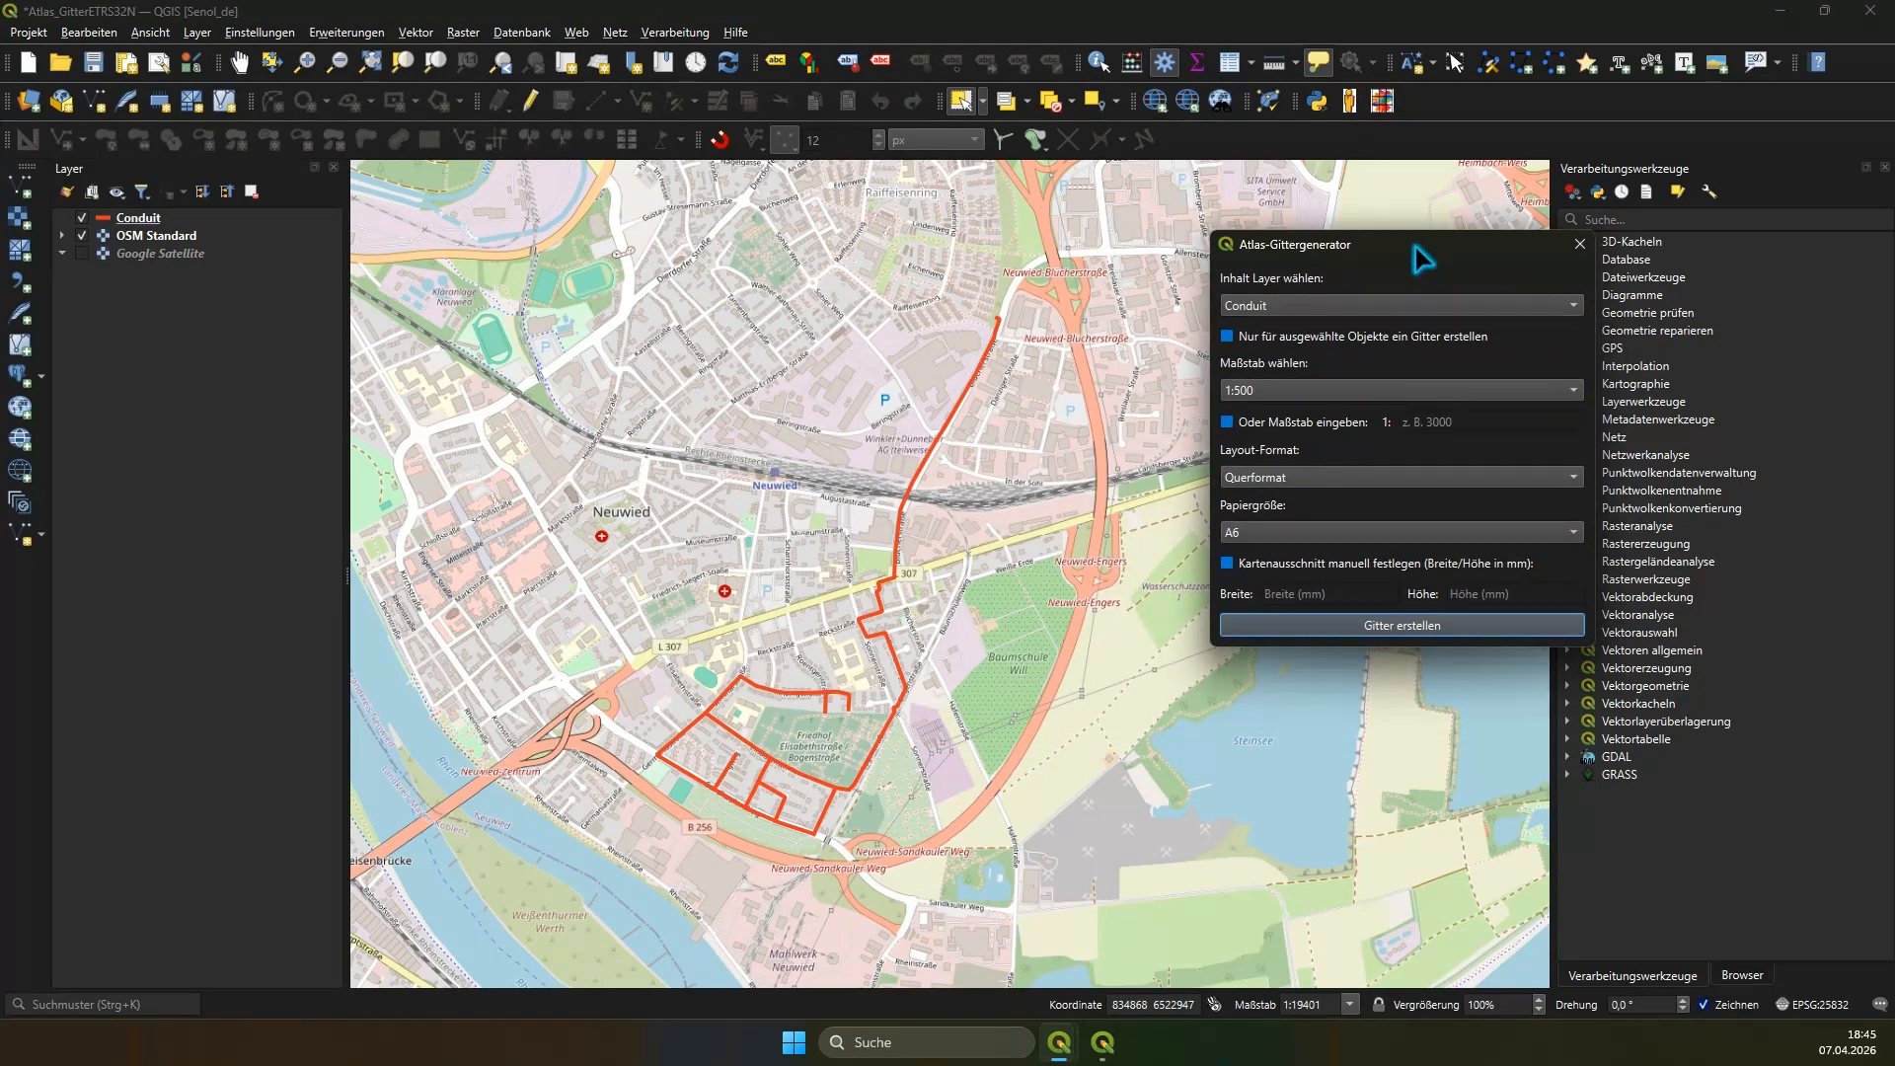
{"action": "left_click", "coordinate": [1372, 393]}
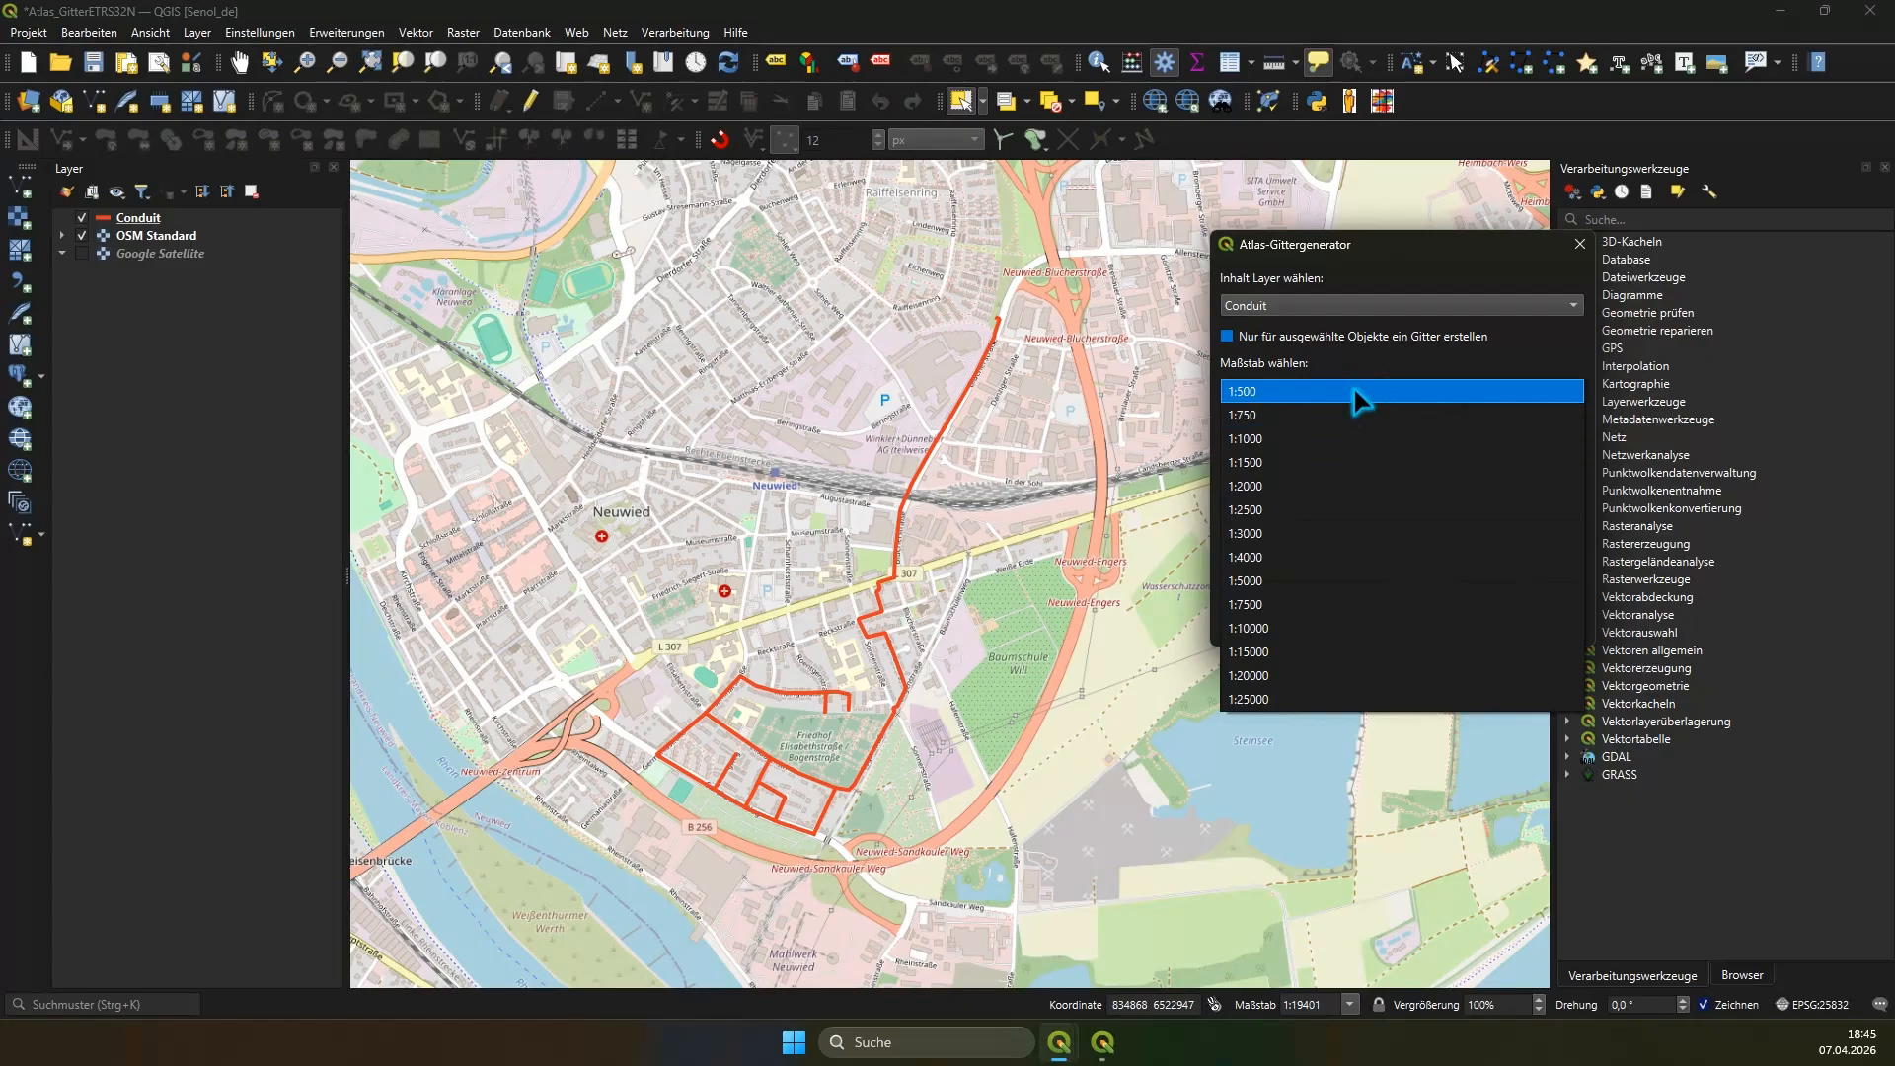
{"action": "left_click", "coordinate": [1374, 397]}
{"action": "left_click", "coordinate": [1302, 424]}
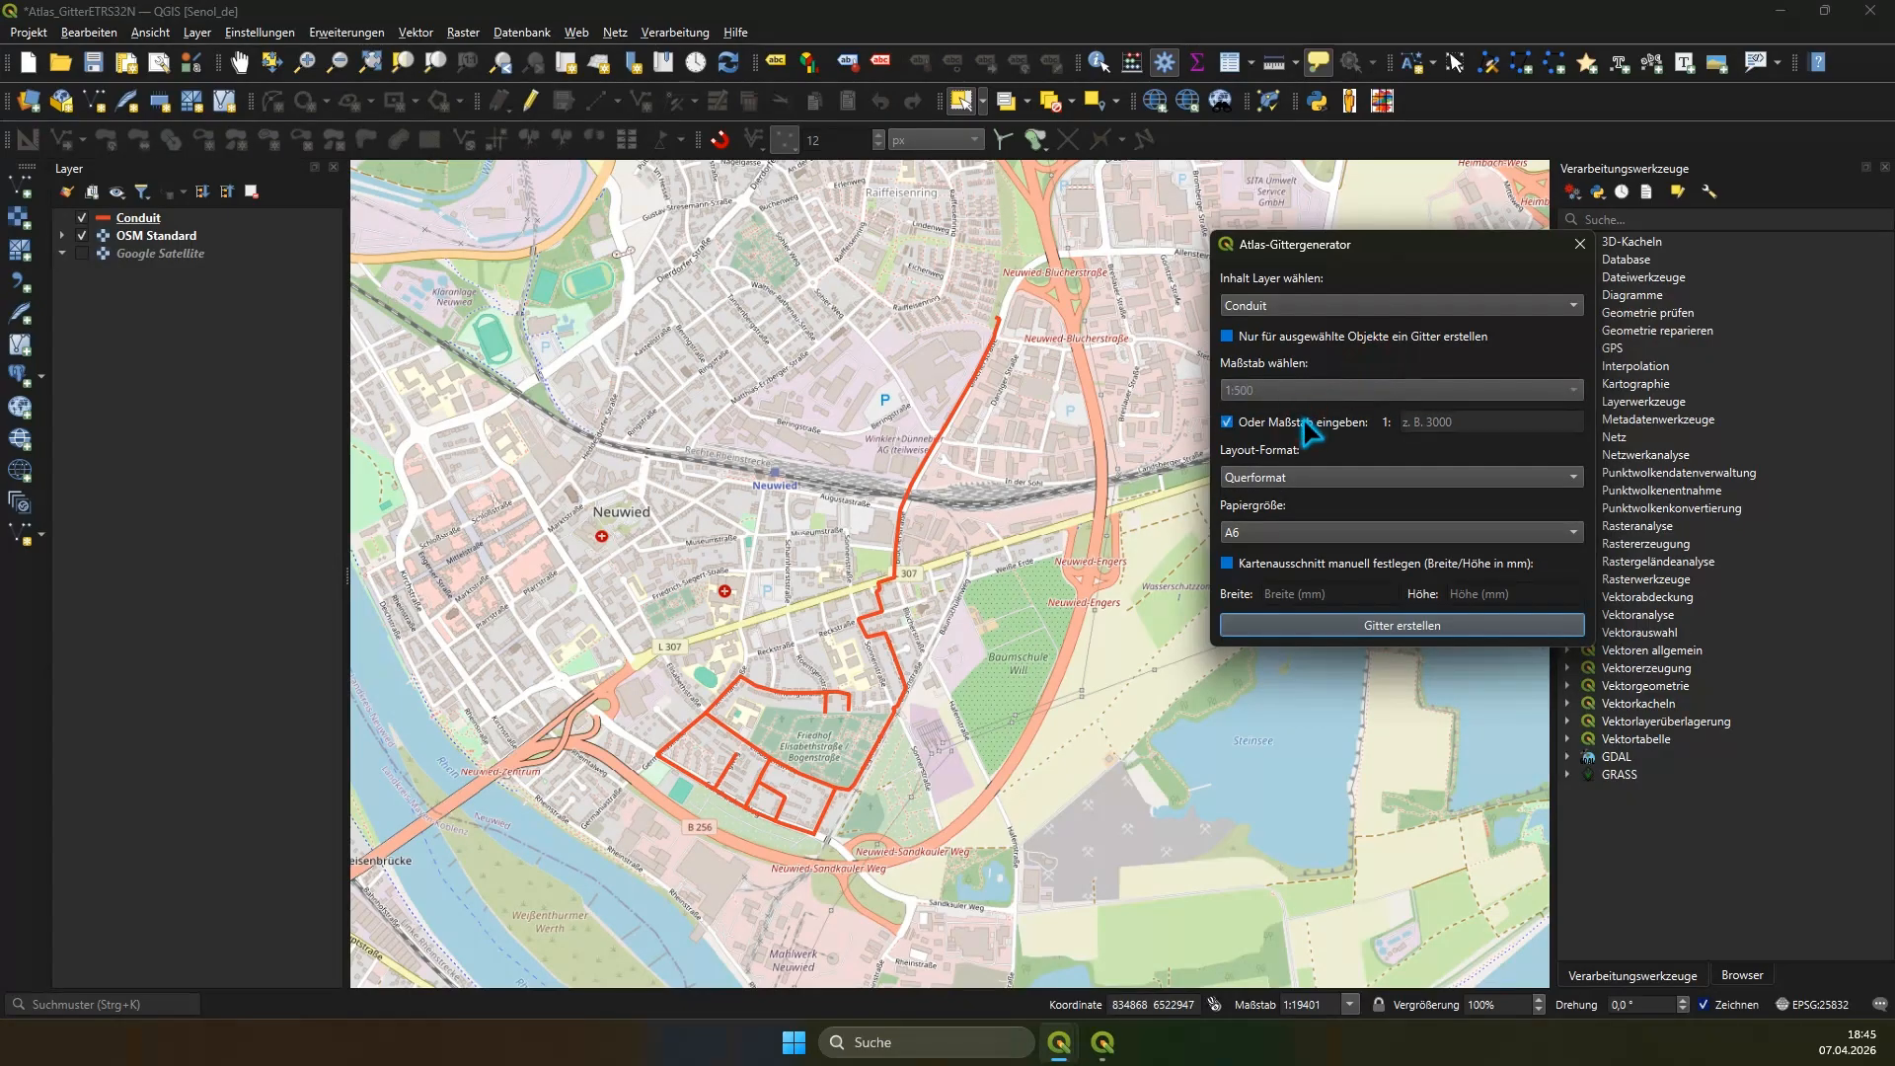
{"action": "left_click", "coordinate": [1465, 432]}
{"action": "type", "text": "650"}
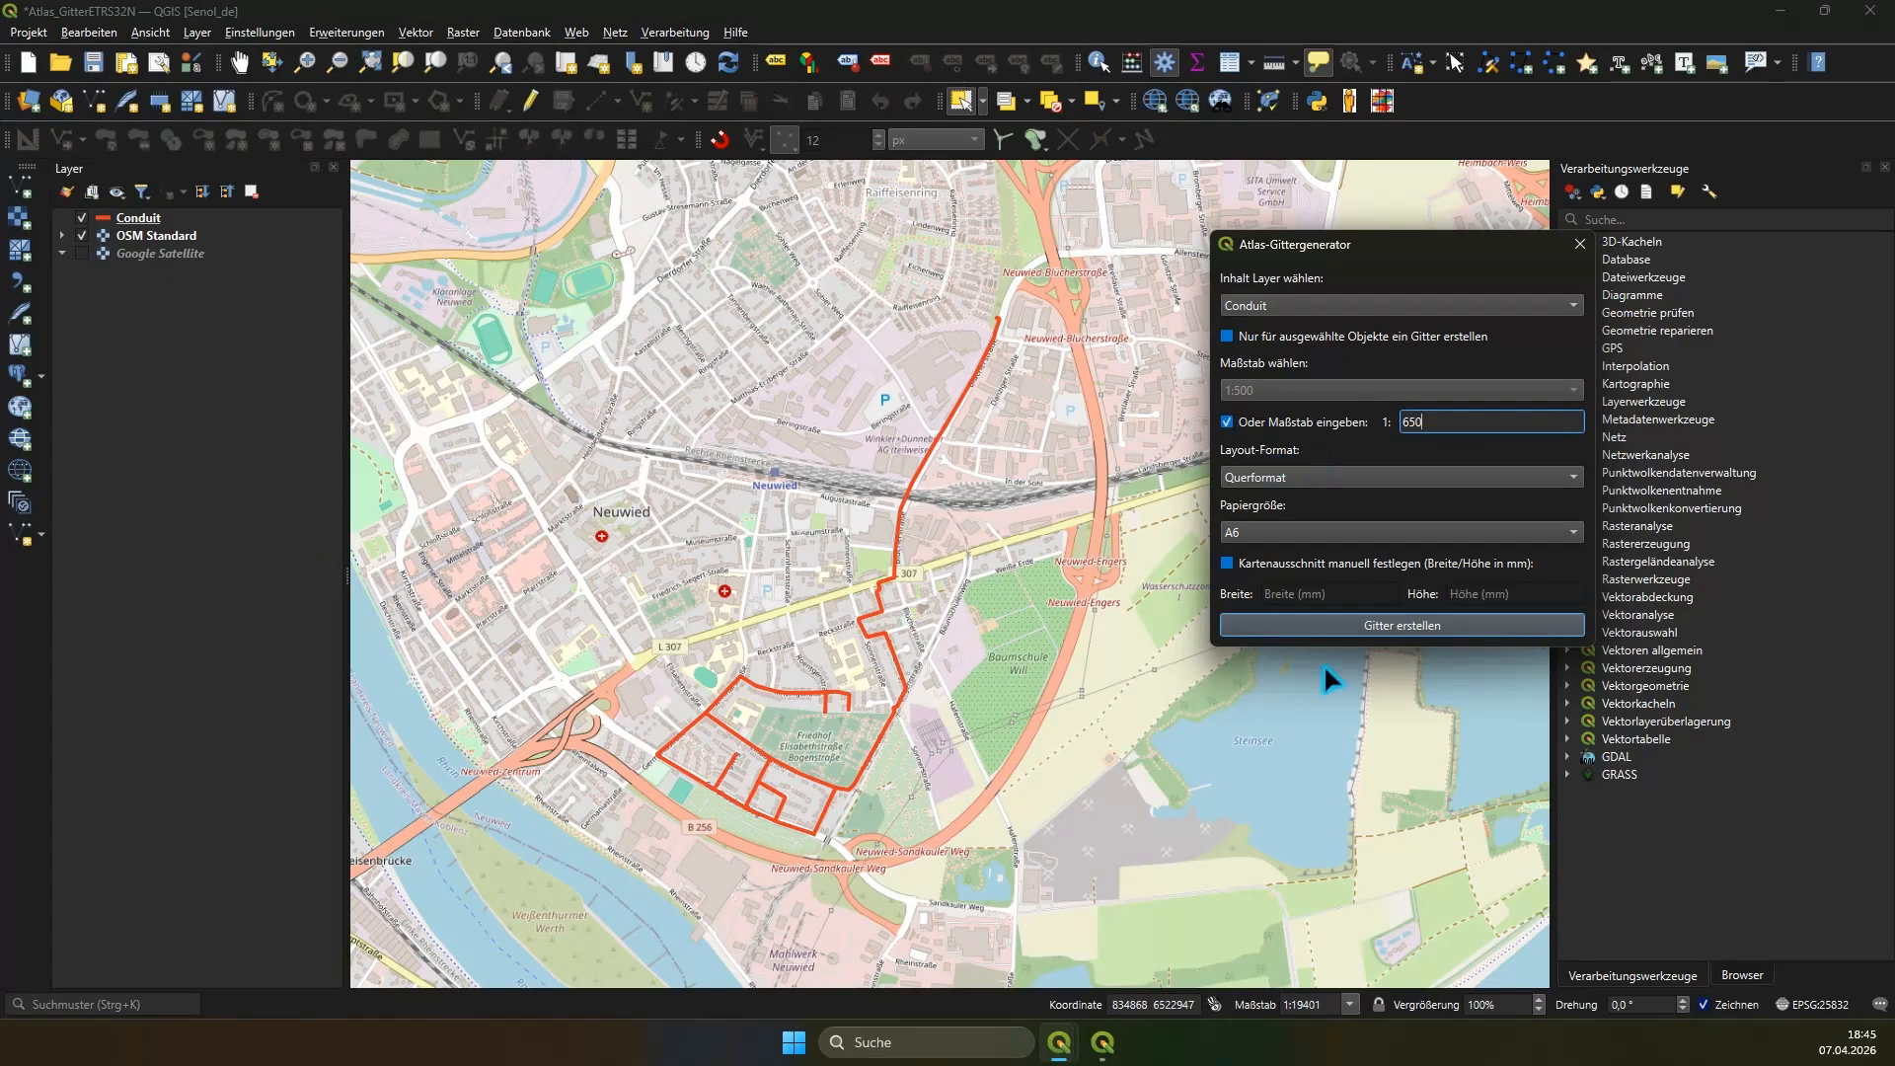
Step: Define the map extent manually as 340 mm wide and 280 mm high, and create the grid for the entire Conduit layer
{"action": "left_click", "coordinate": [1378, 450]}
{"action": "left_click", "coordinate": [1338, 532]}
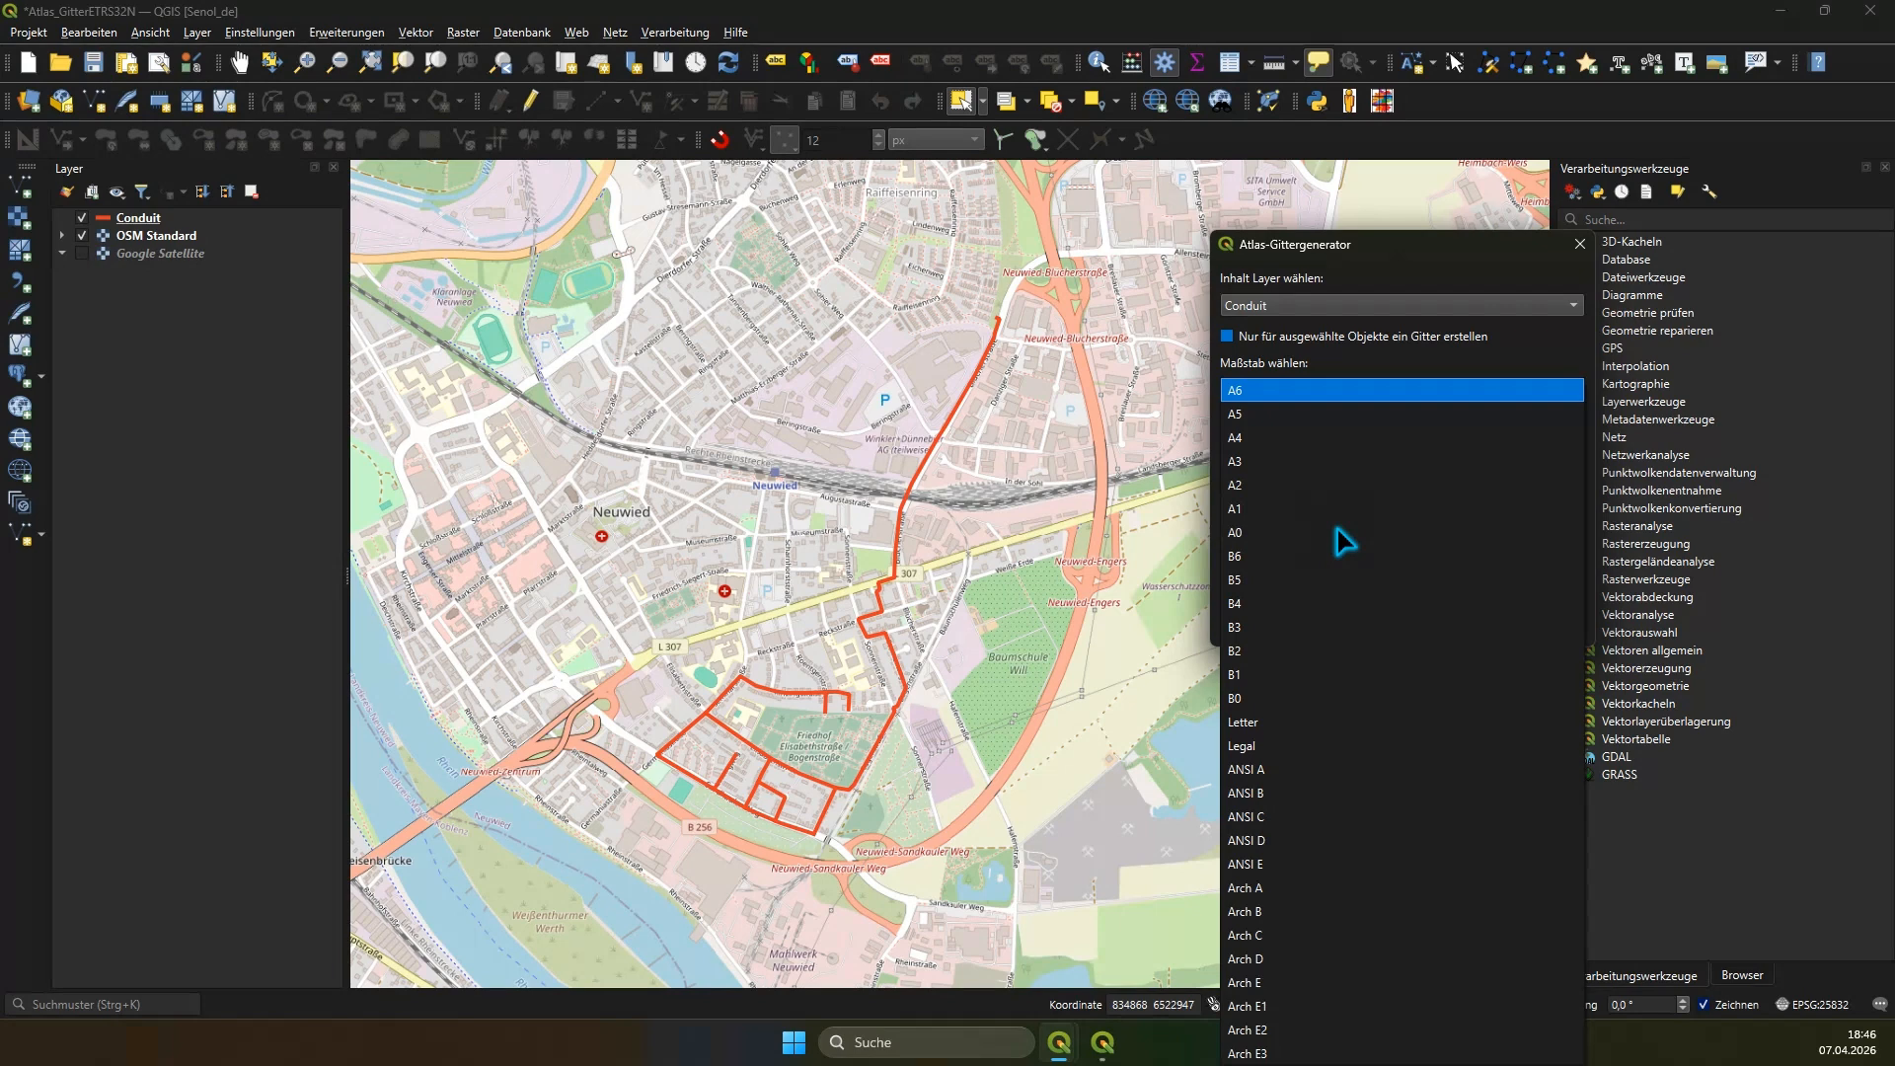
{"action": "left_click", "coordinate": [1408, 260]}
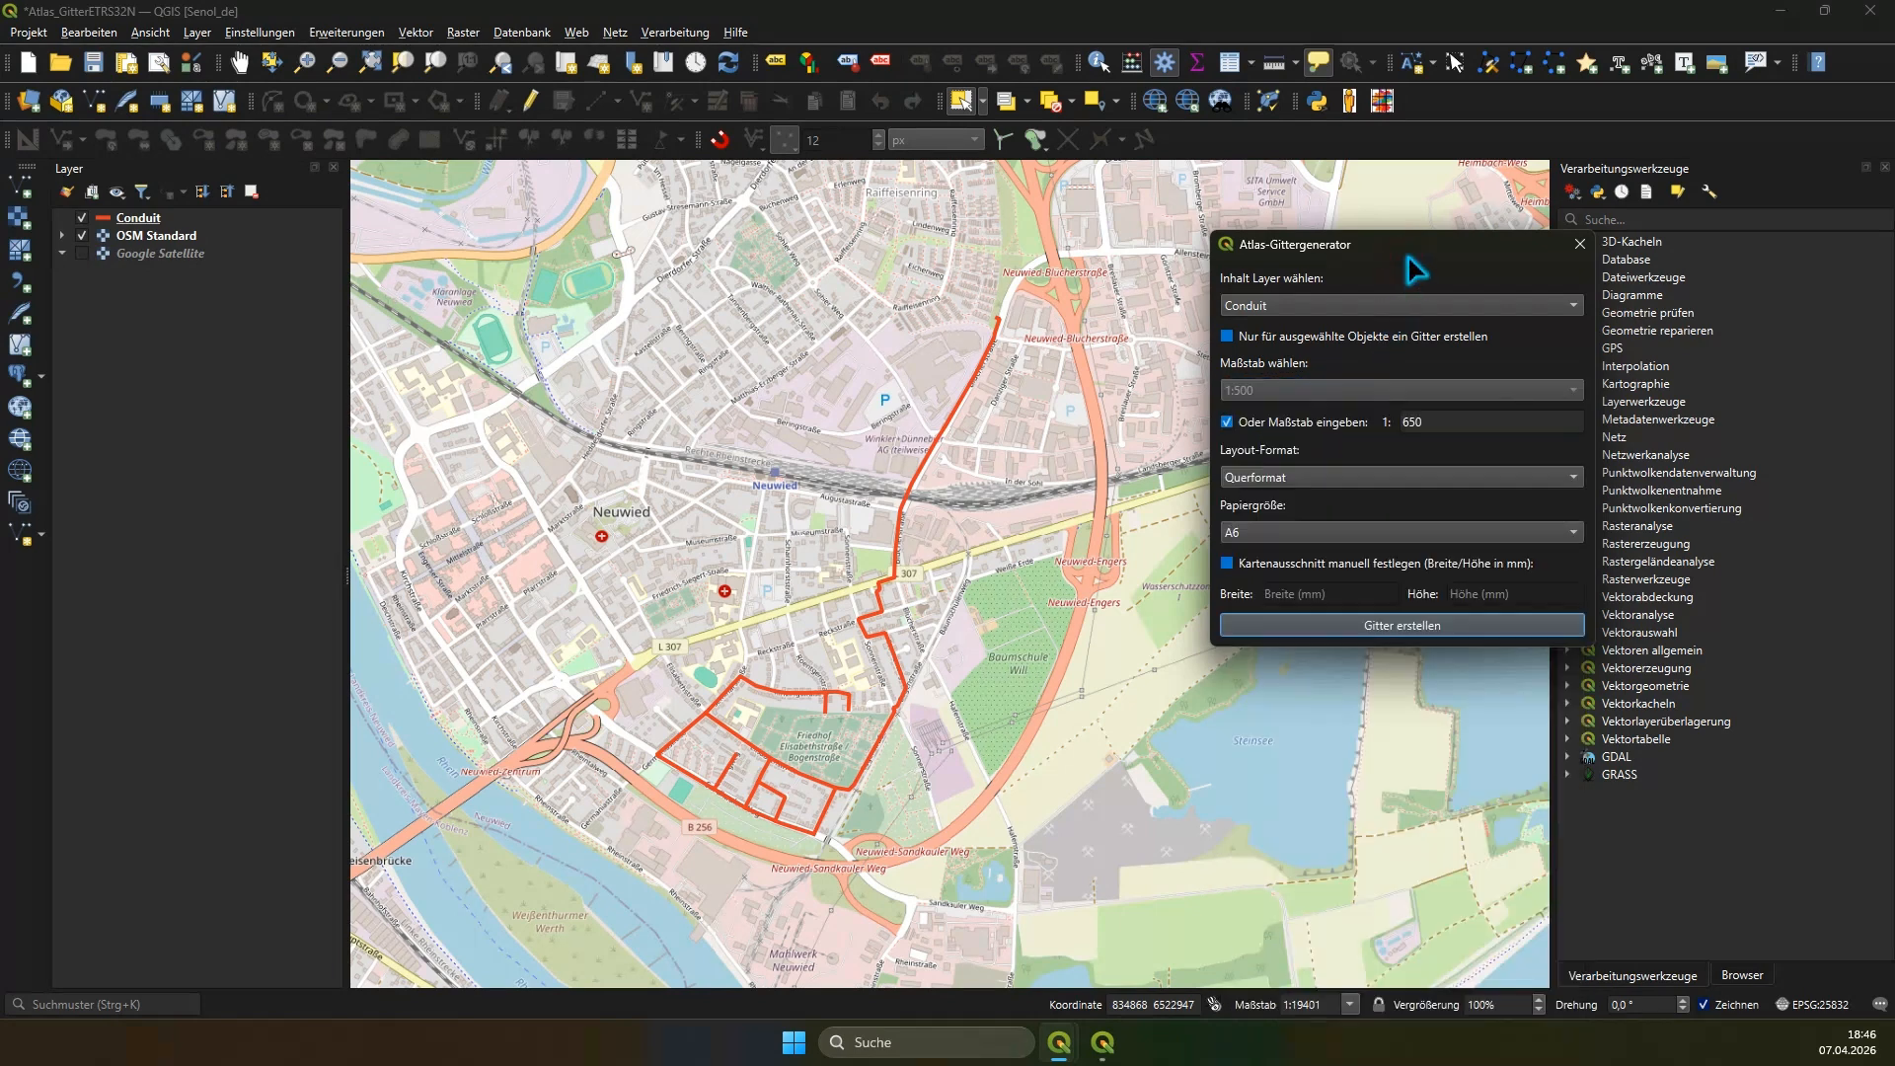
{"action": "left_click", "coordinate": [1228, 564]}
{"action": "left_click", "coordinate": [1315, 599]}
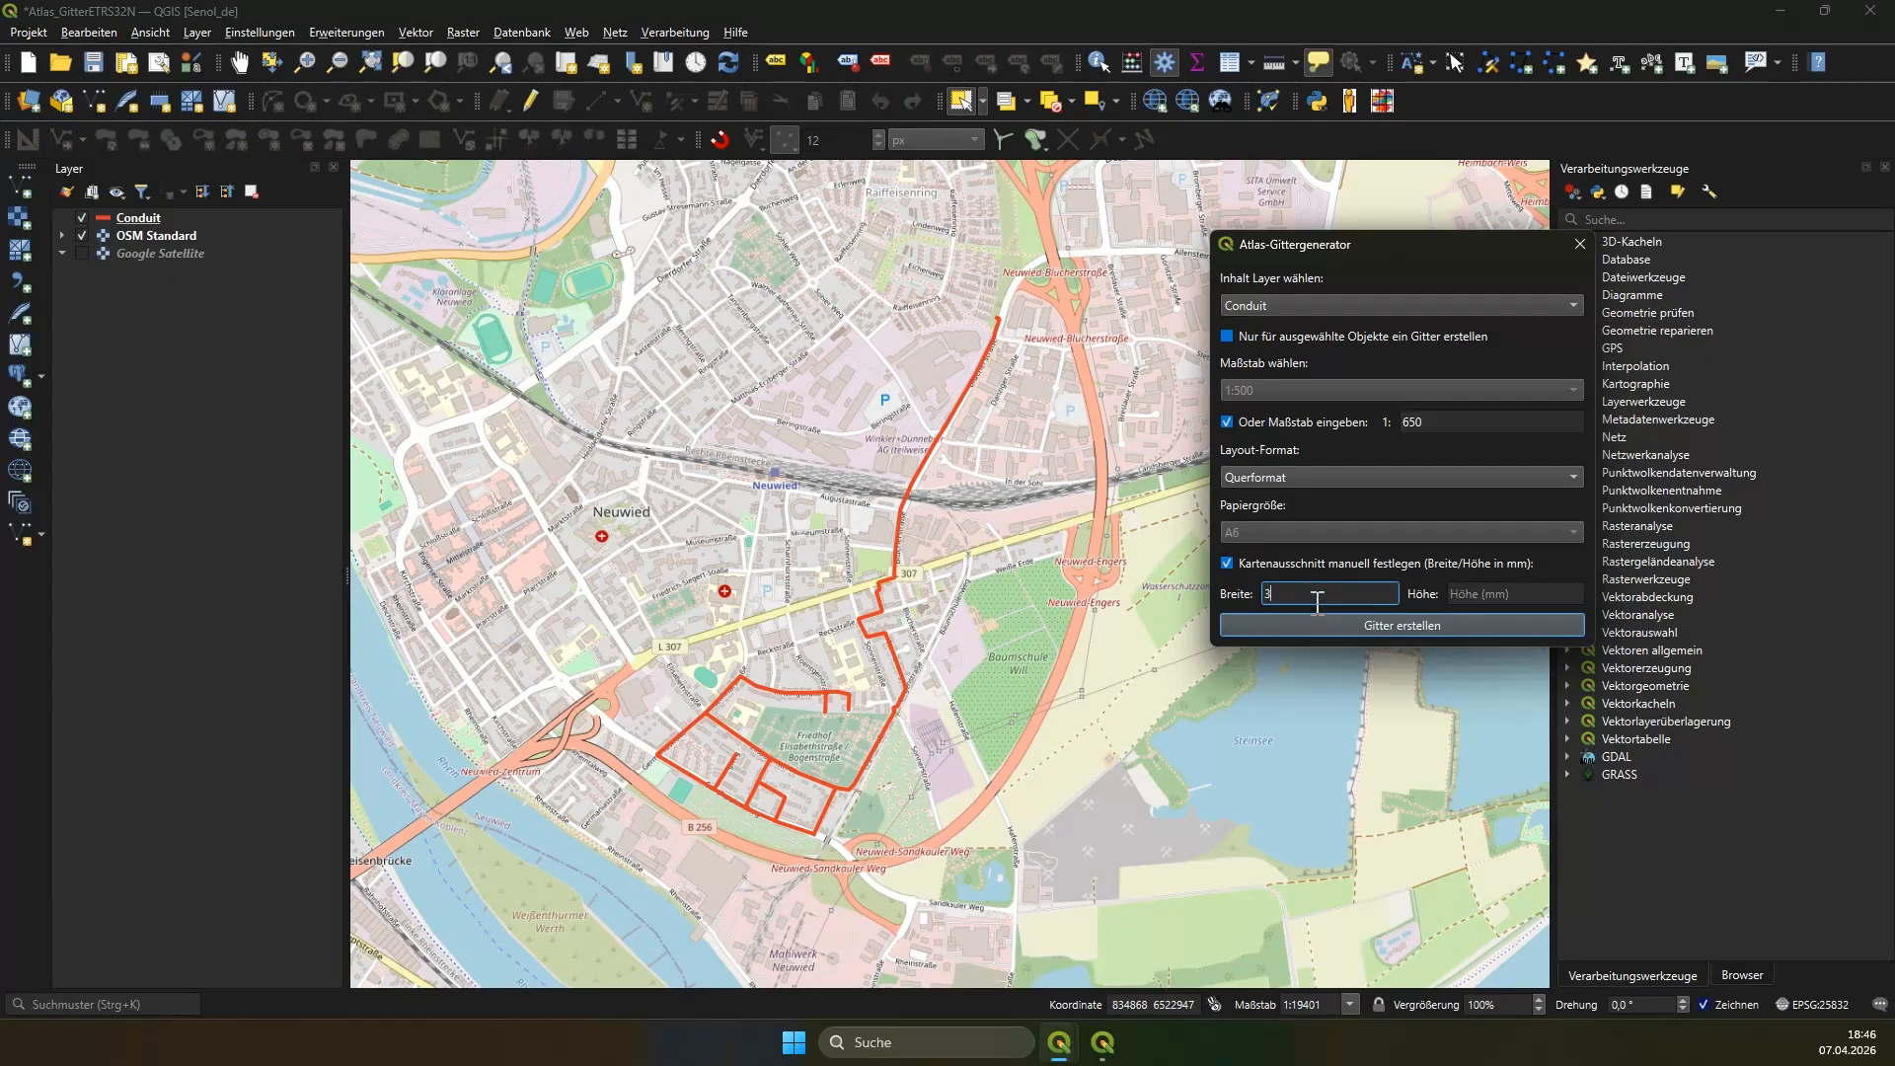
{"action": "left_click", "coordinate": [1542, 597]}
{"action": "key", "text": "Tab"}
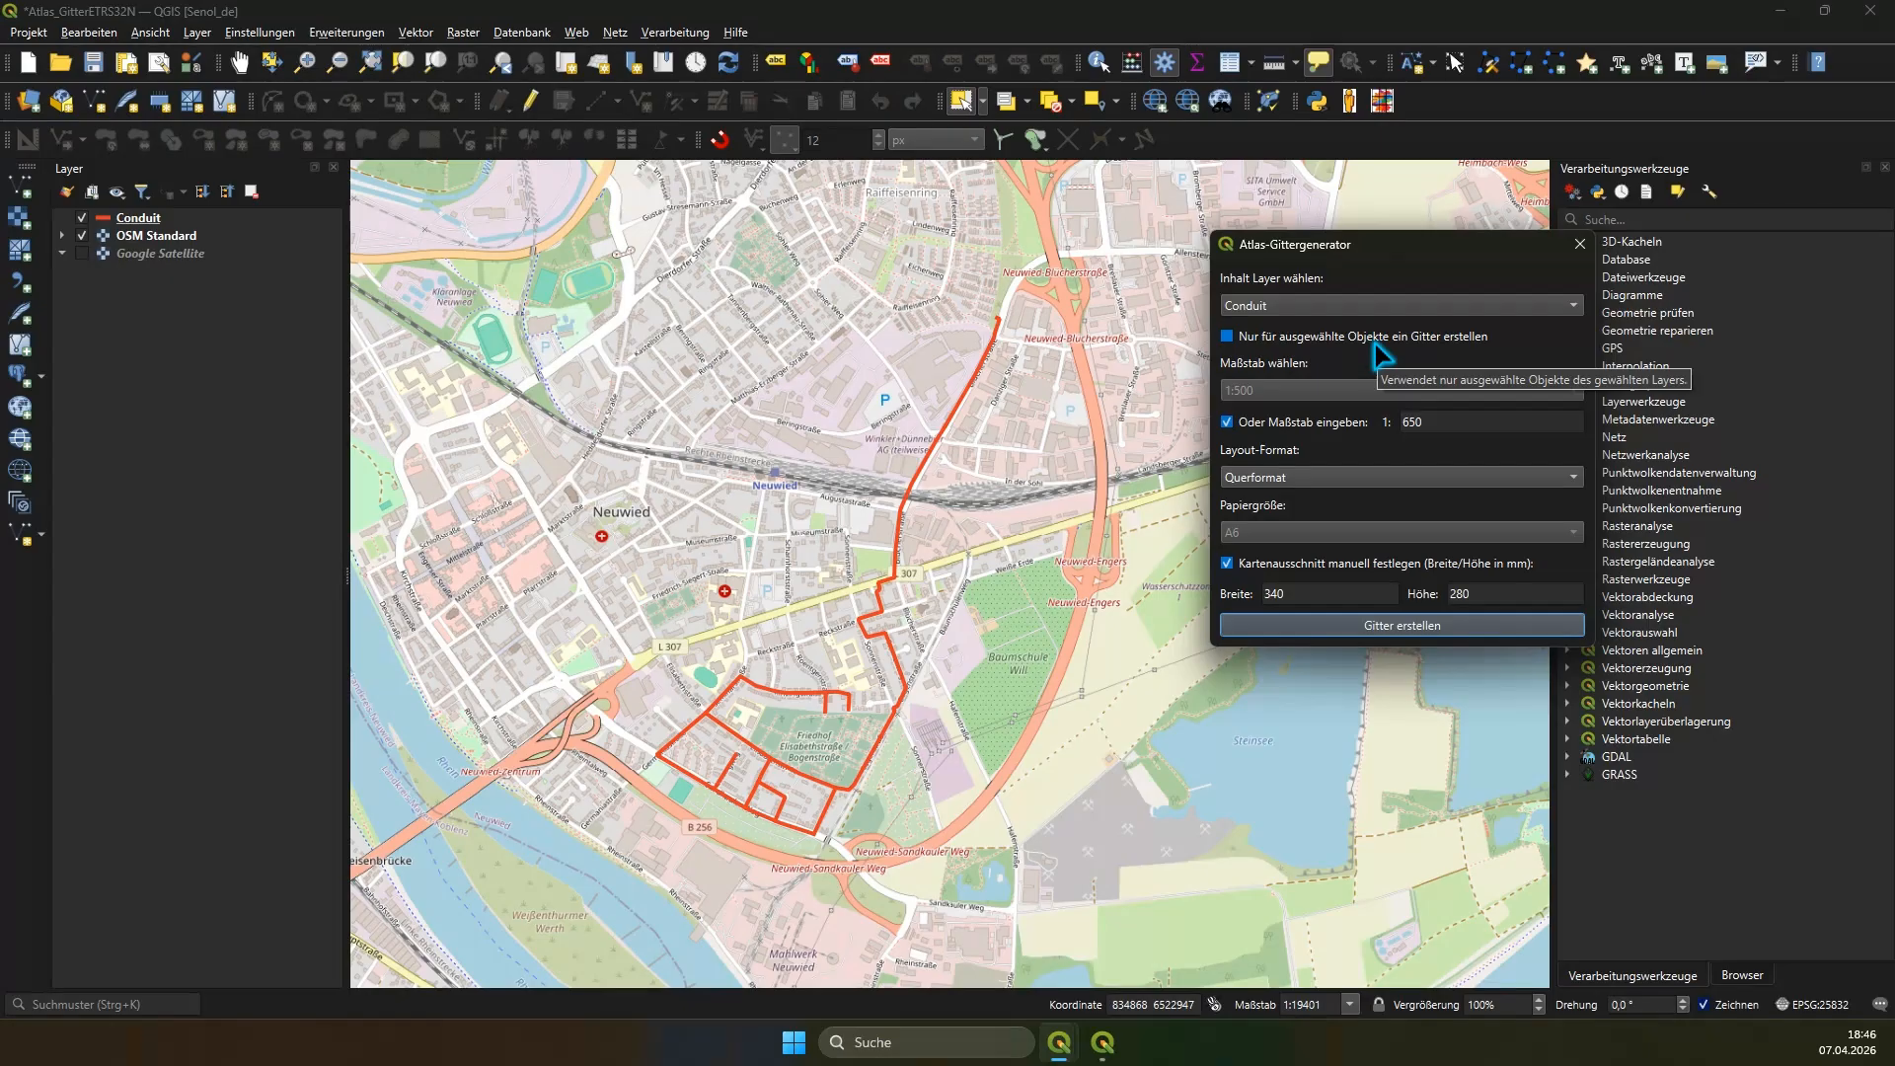
{"action": "left_click", "coordinate": [1340, 621]}
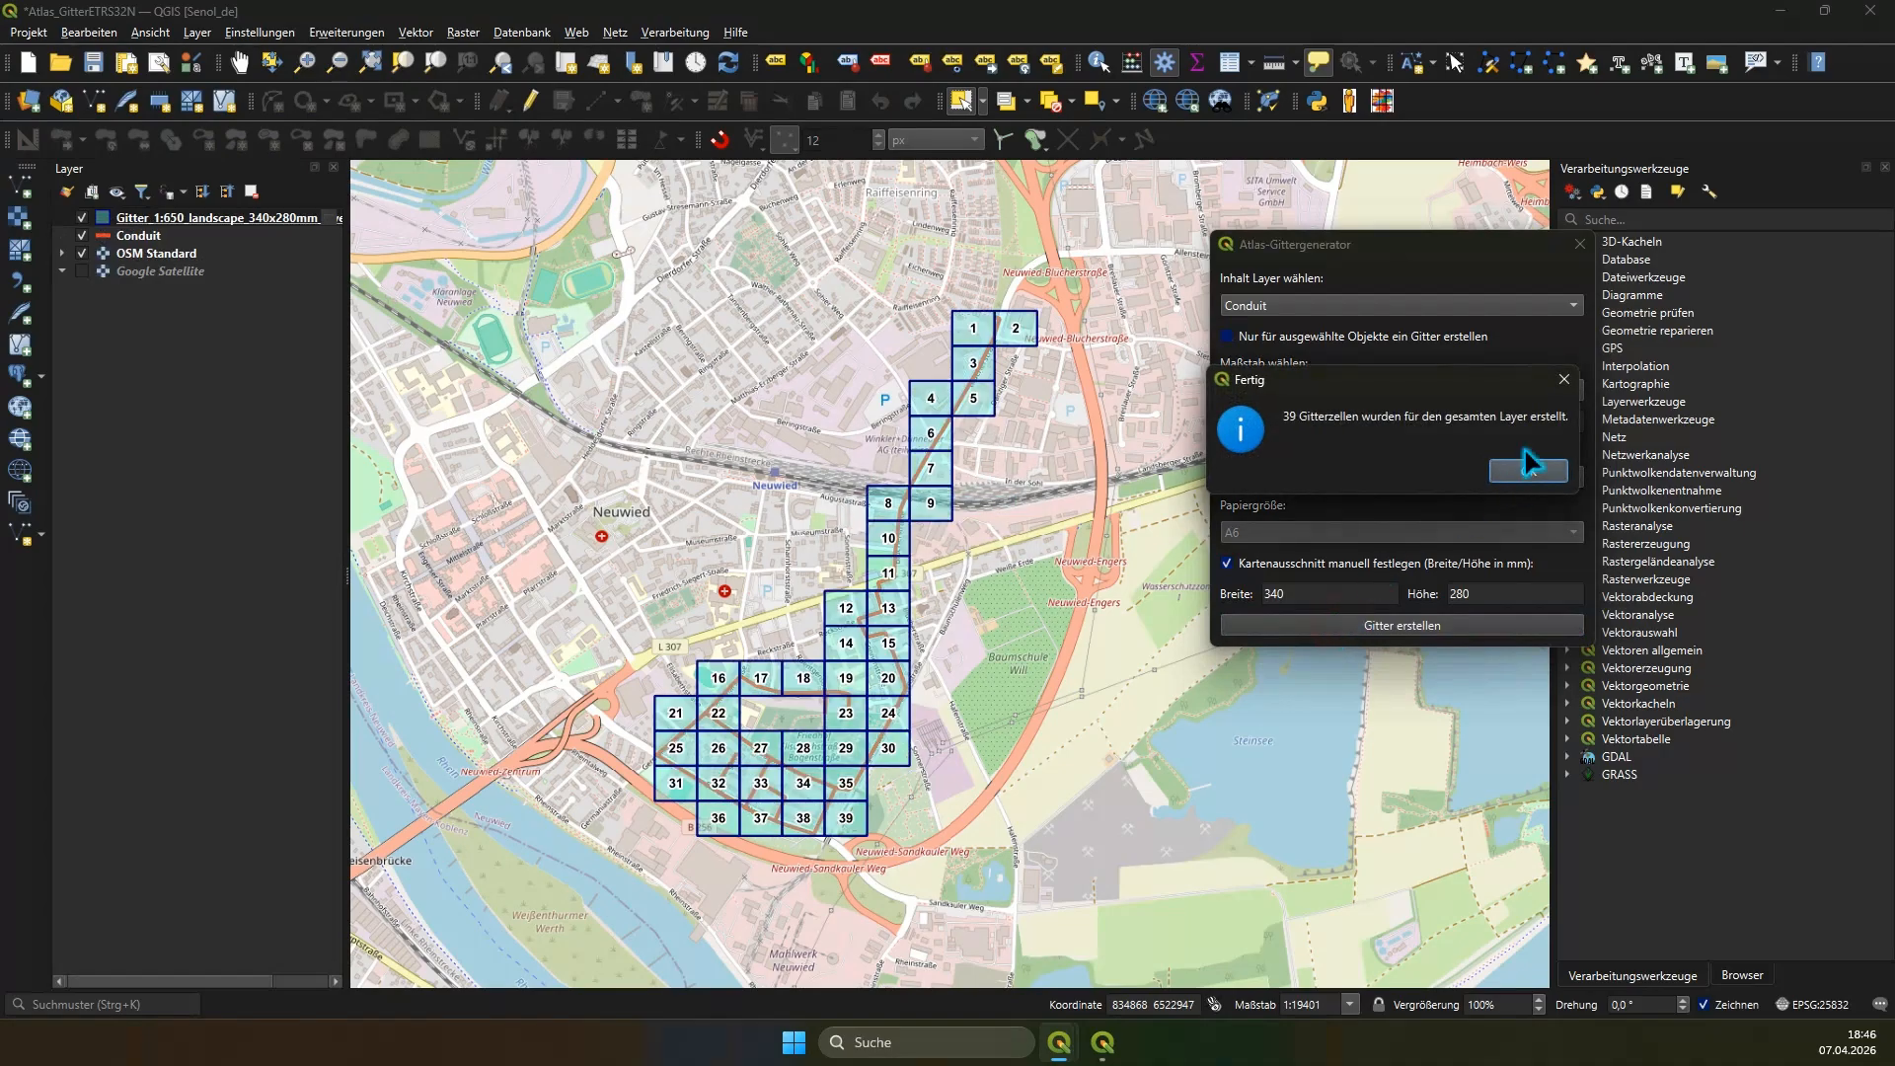
{"action": "left_click", "coordinate": [1564, 379]}
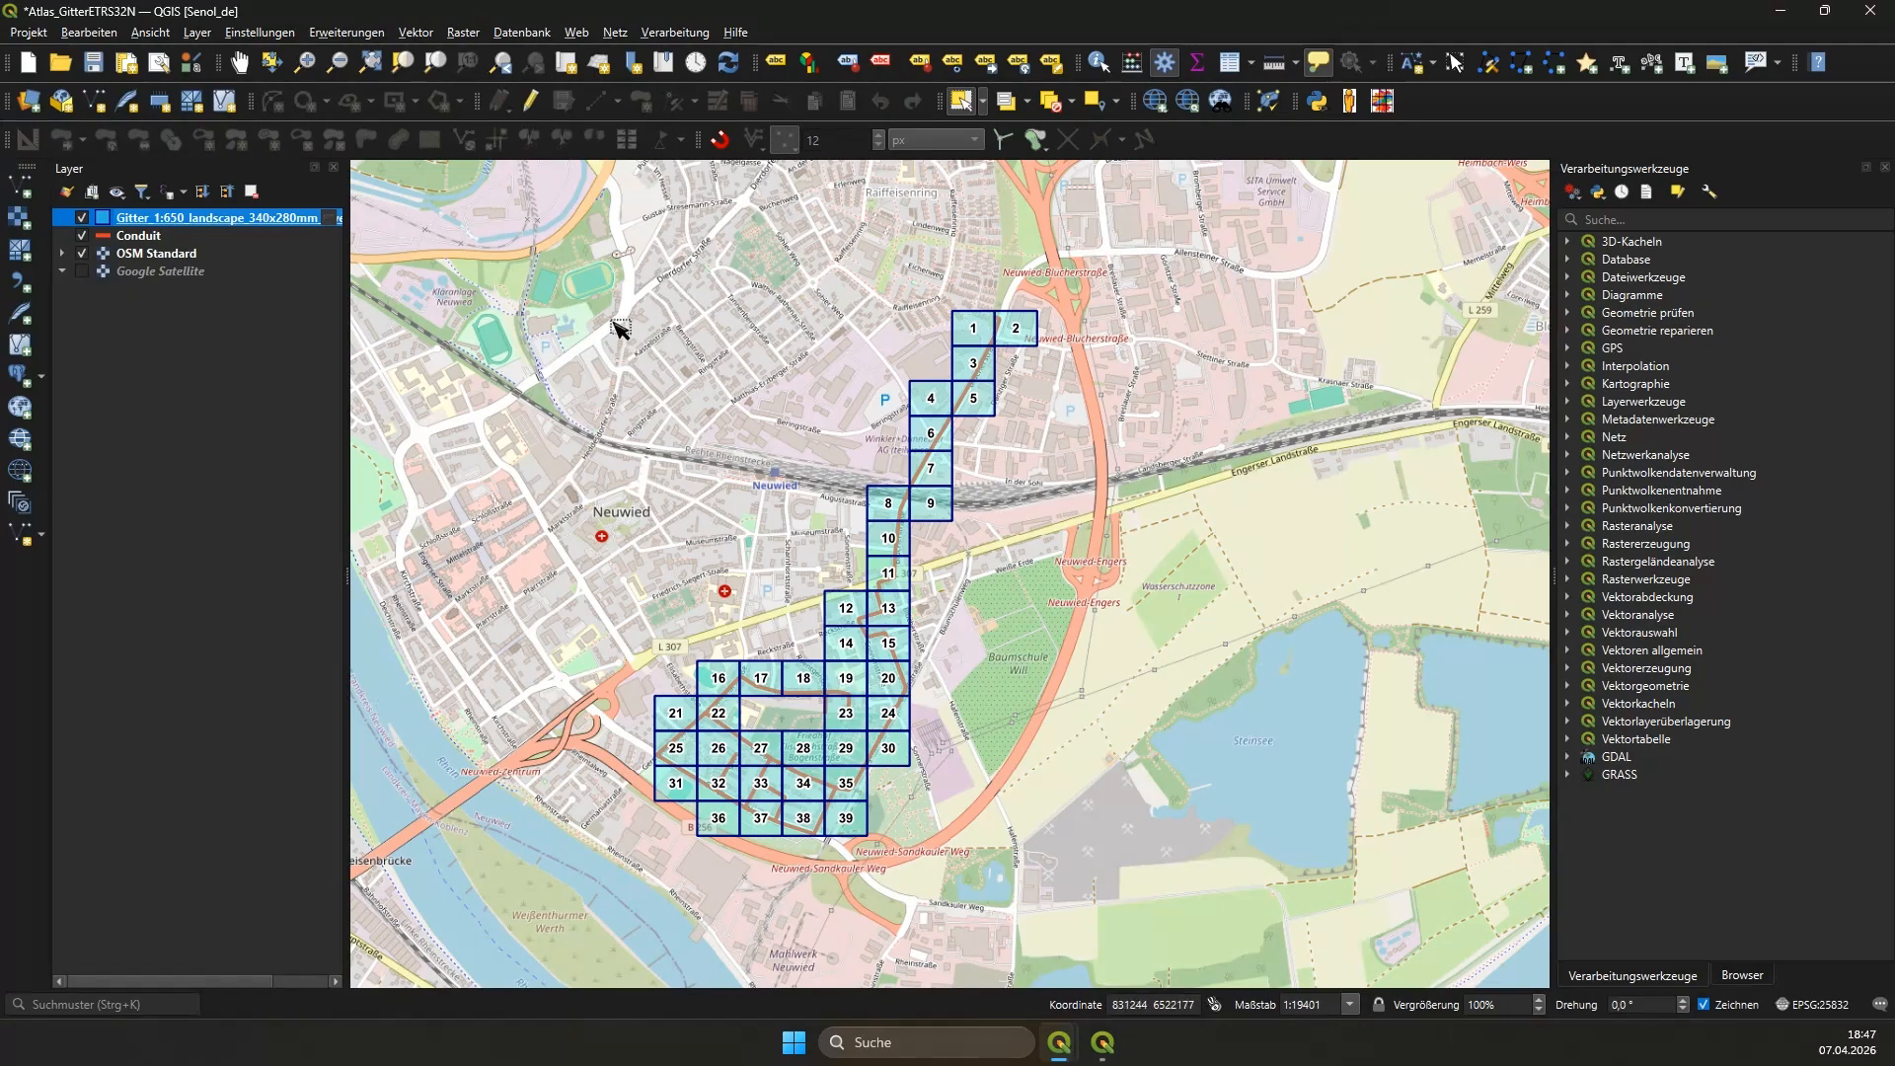
Step: Turn off the cell number labels of the new 1:650 grid layer
{"action": "right_click", "coordinate": [166, 218]}
{"action": "left_click", "coordinate": [232, 326]}
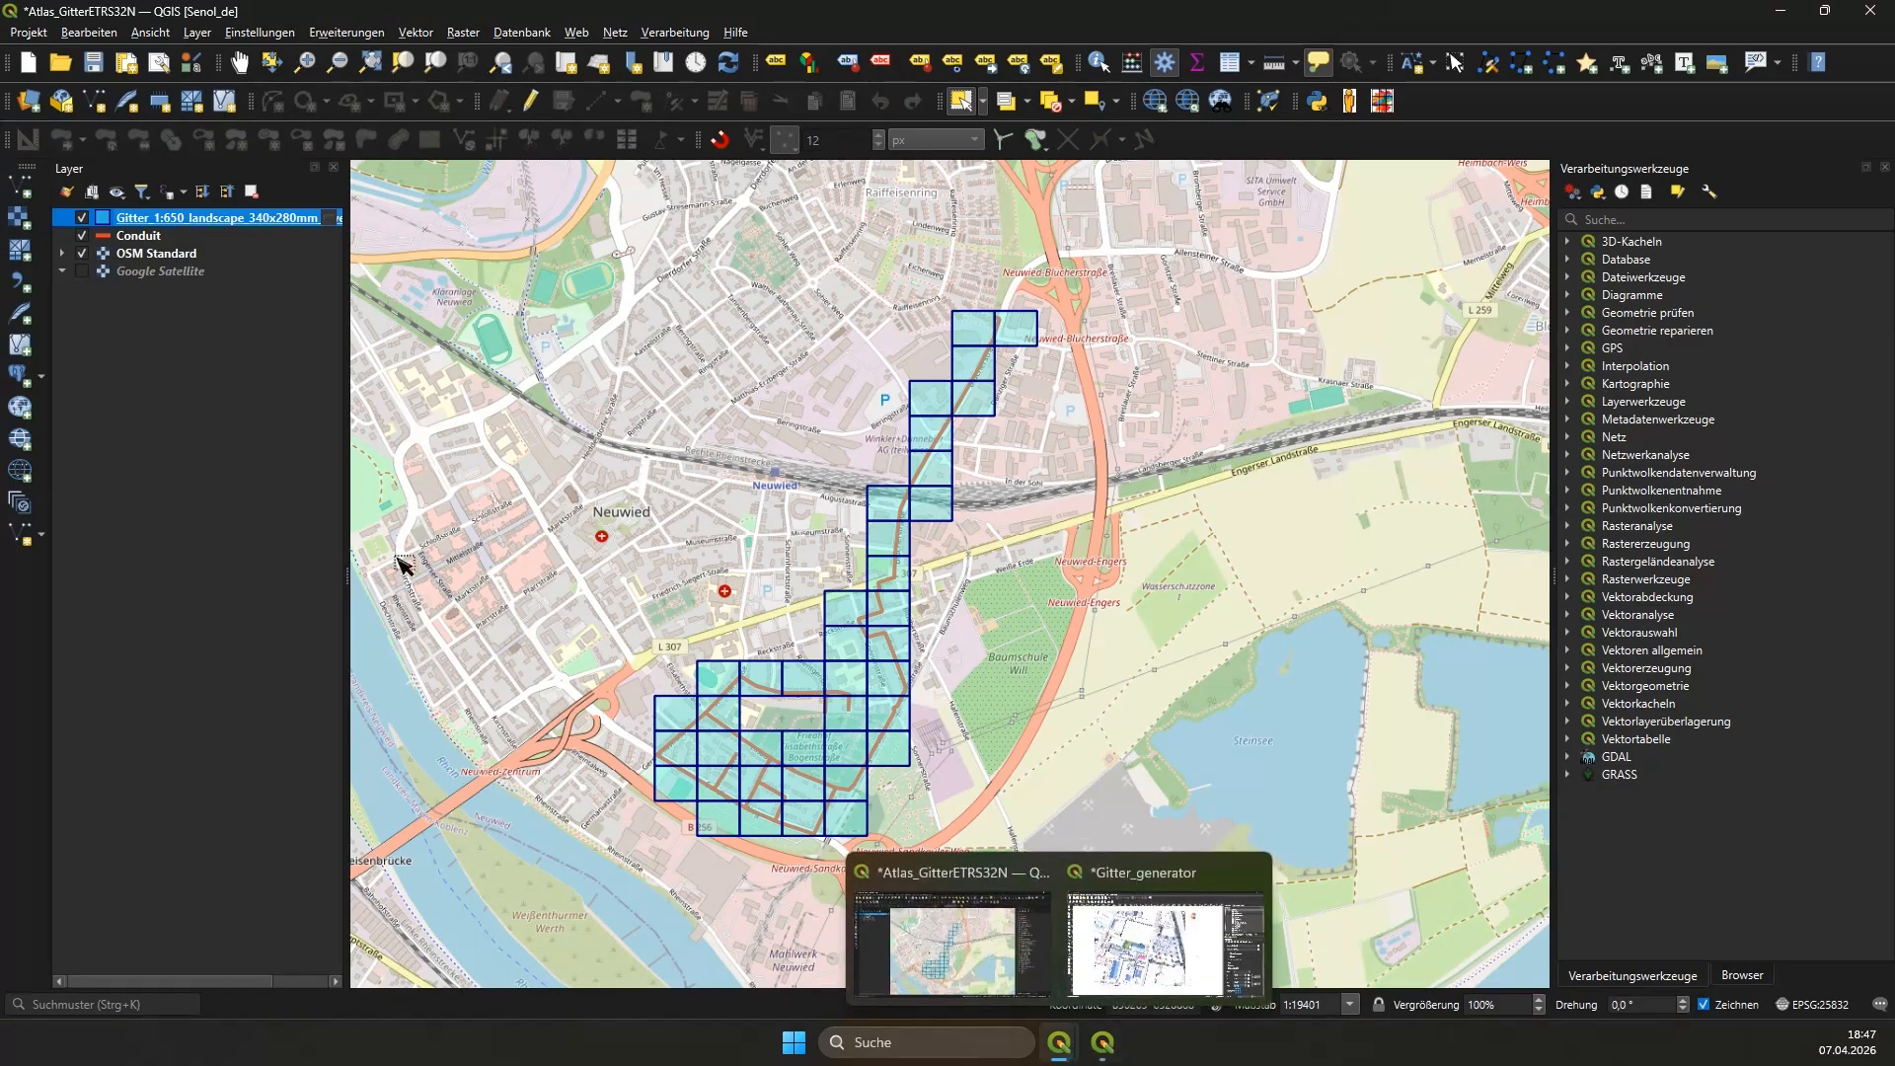
{"action": "left_click", "coordinate": [166, 602]}
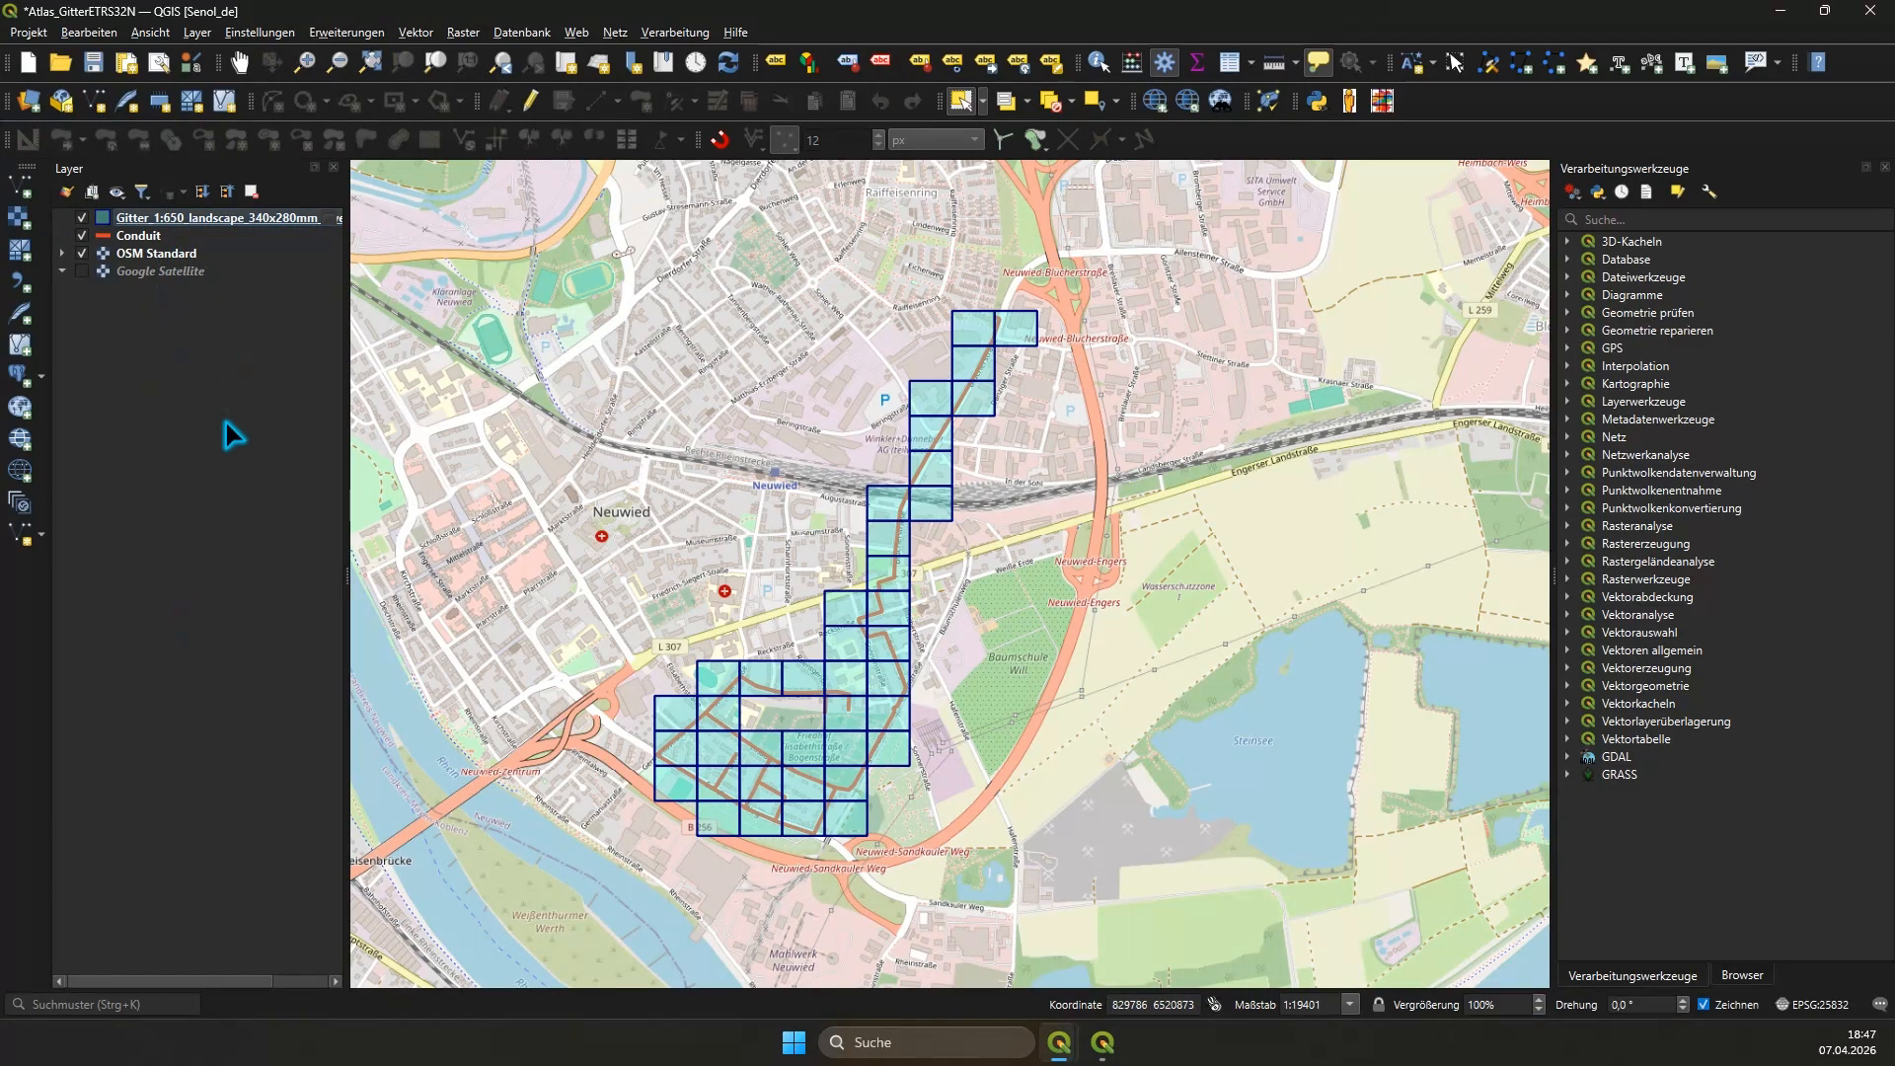
Step: In the Gitter_generator layout, enable atlas generation and choose the Gitter_1:650_landscape_340x280mm grid as coverage layer
{"action": "left_click", "coordinate": [1056, 1046]}
{"action": "left_click", "coordinate": [1155, 991]}
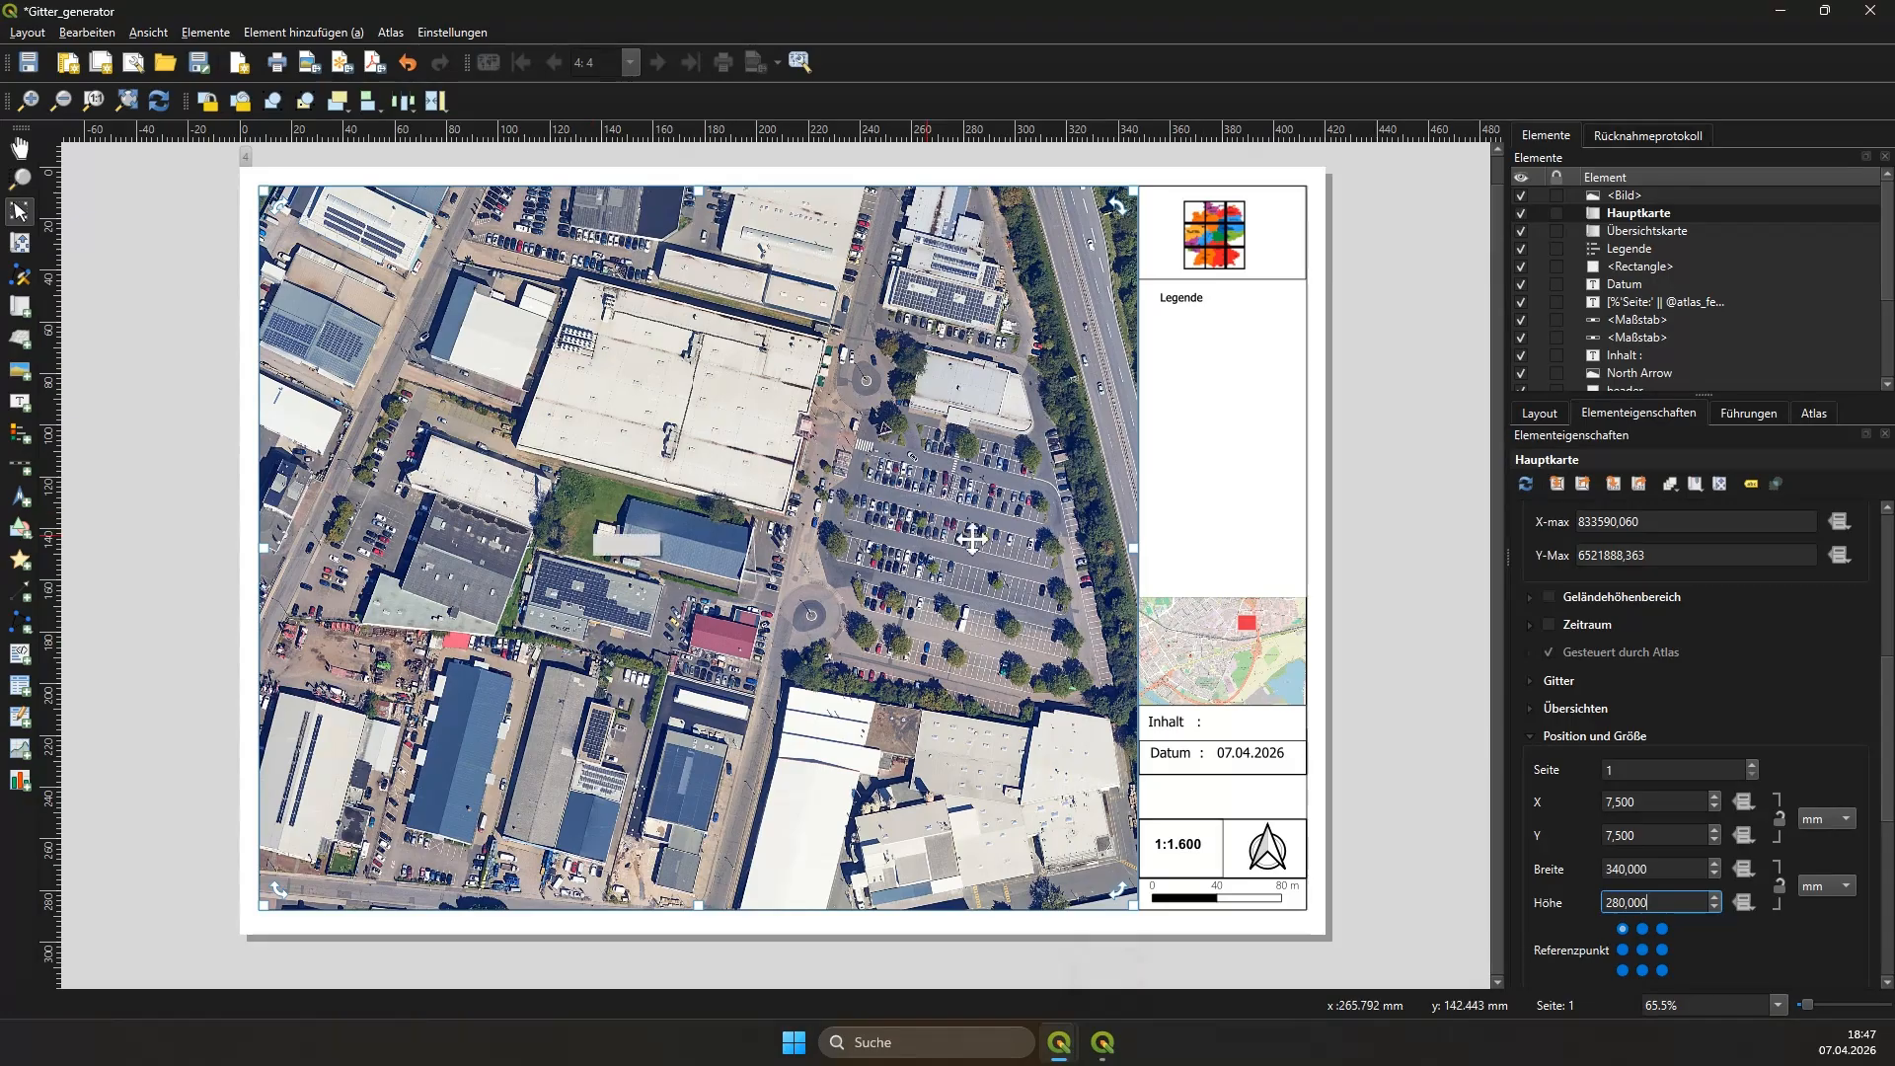
{"action": "left_click", "coordinate": [1372, 636]}
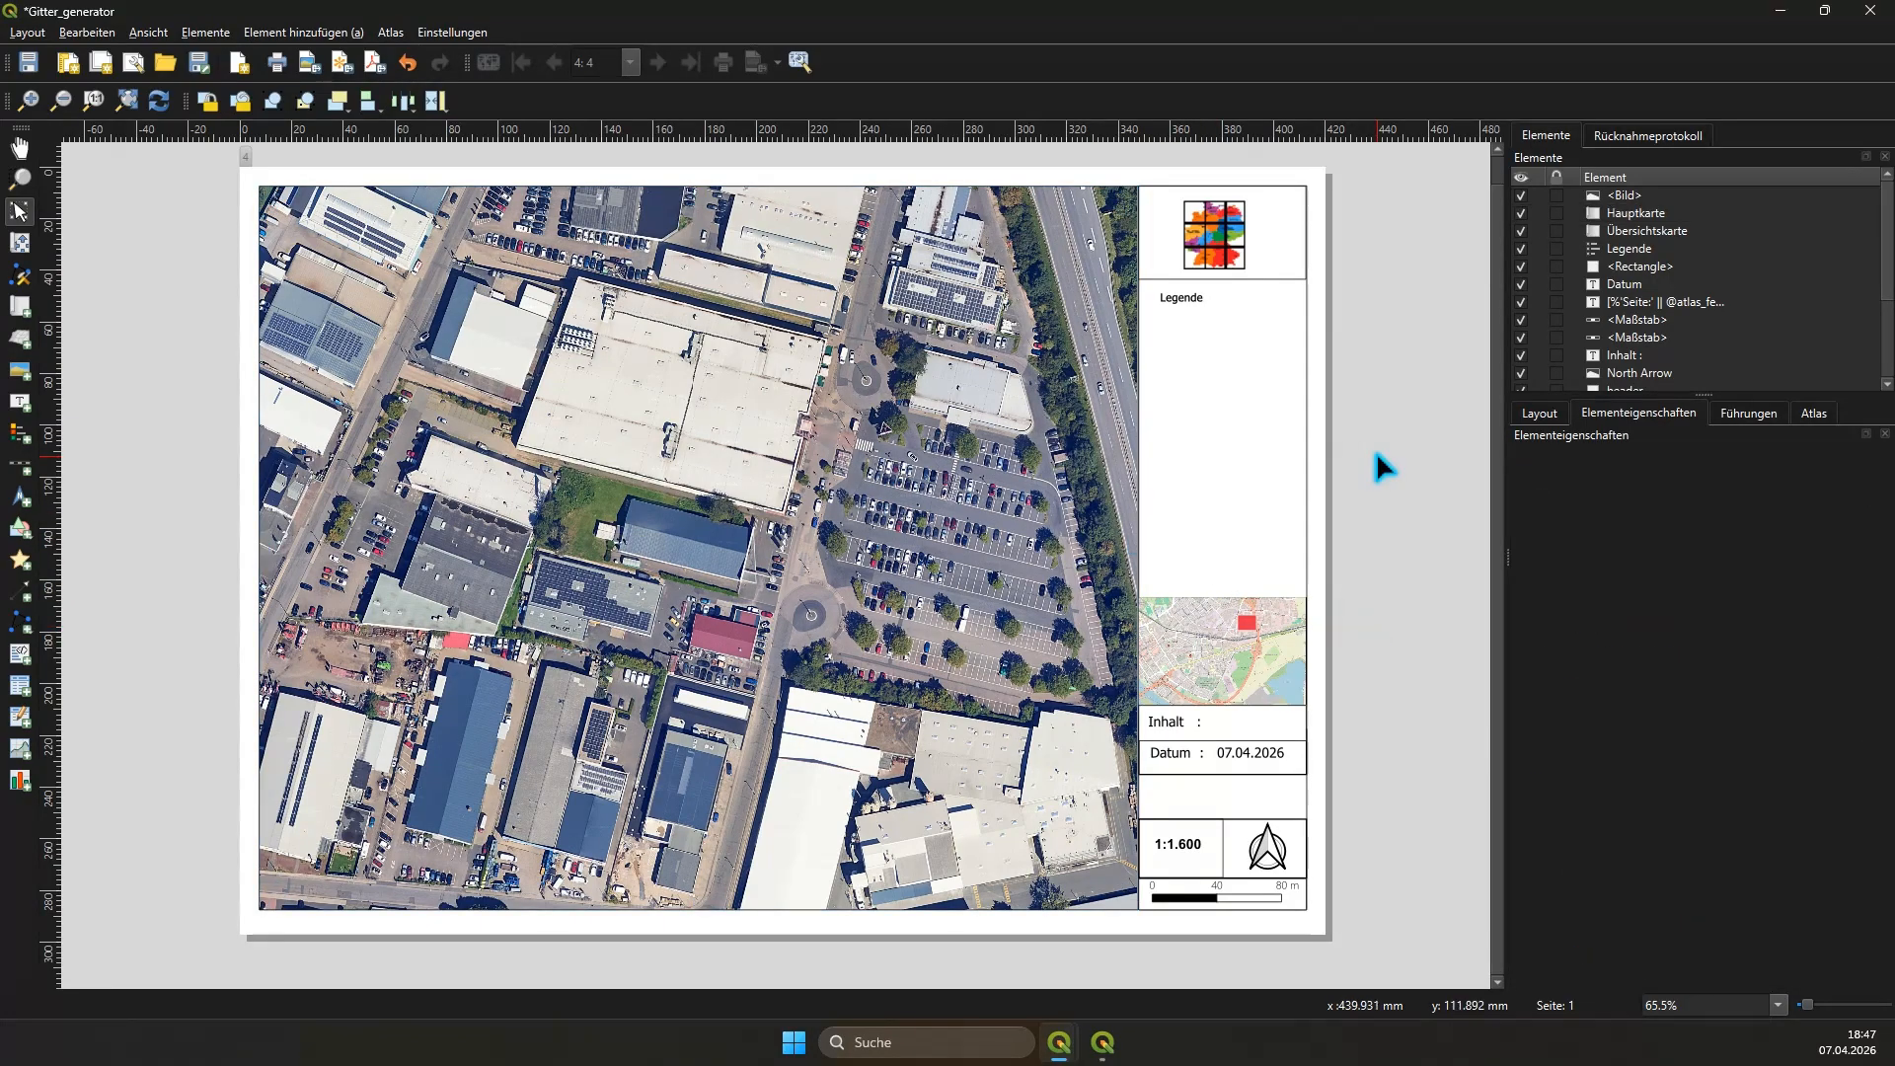
{"action": "left_click", "coordinate": [1814, 415]}
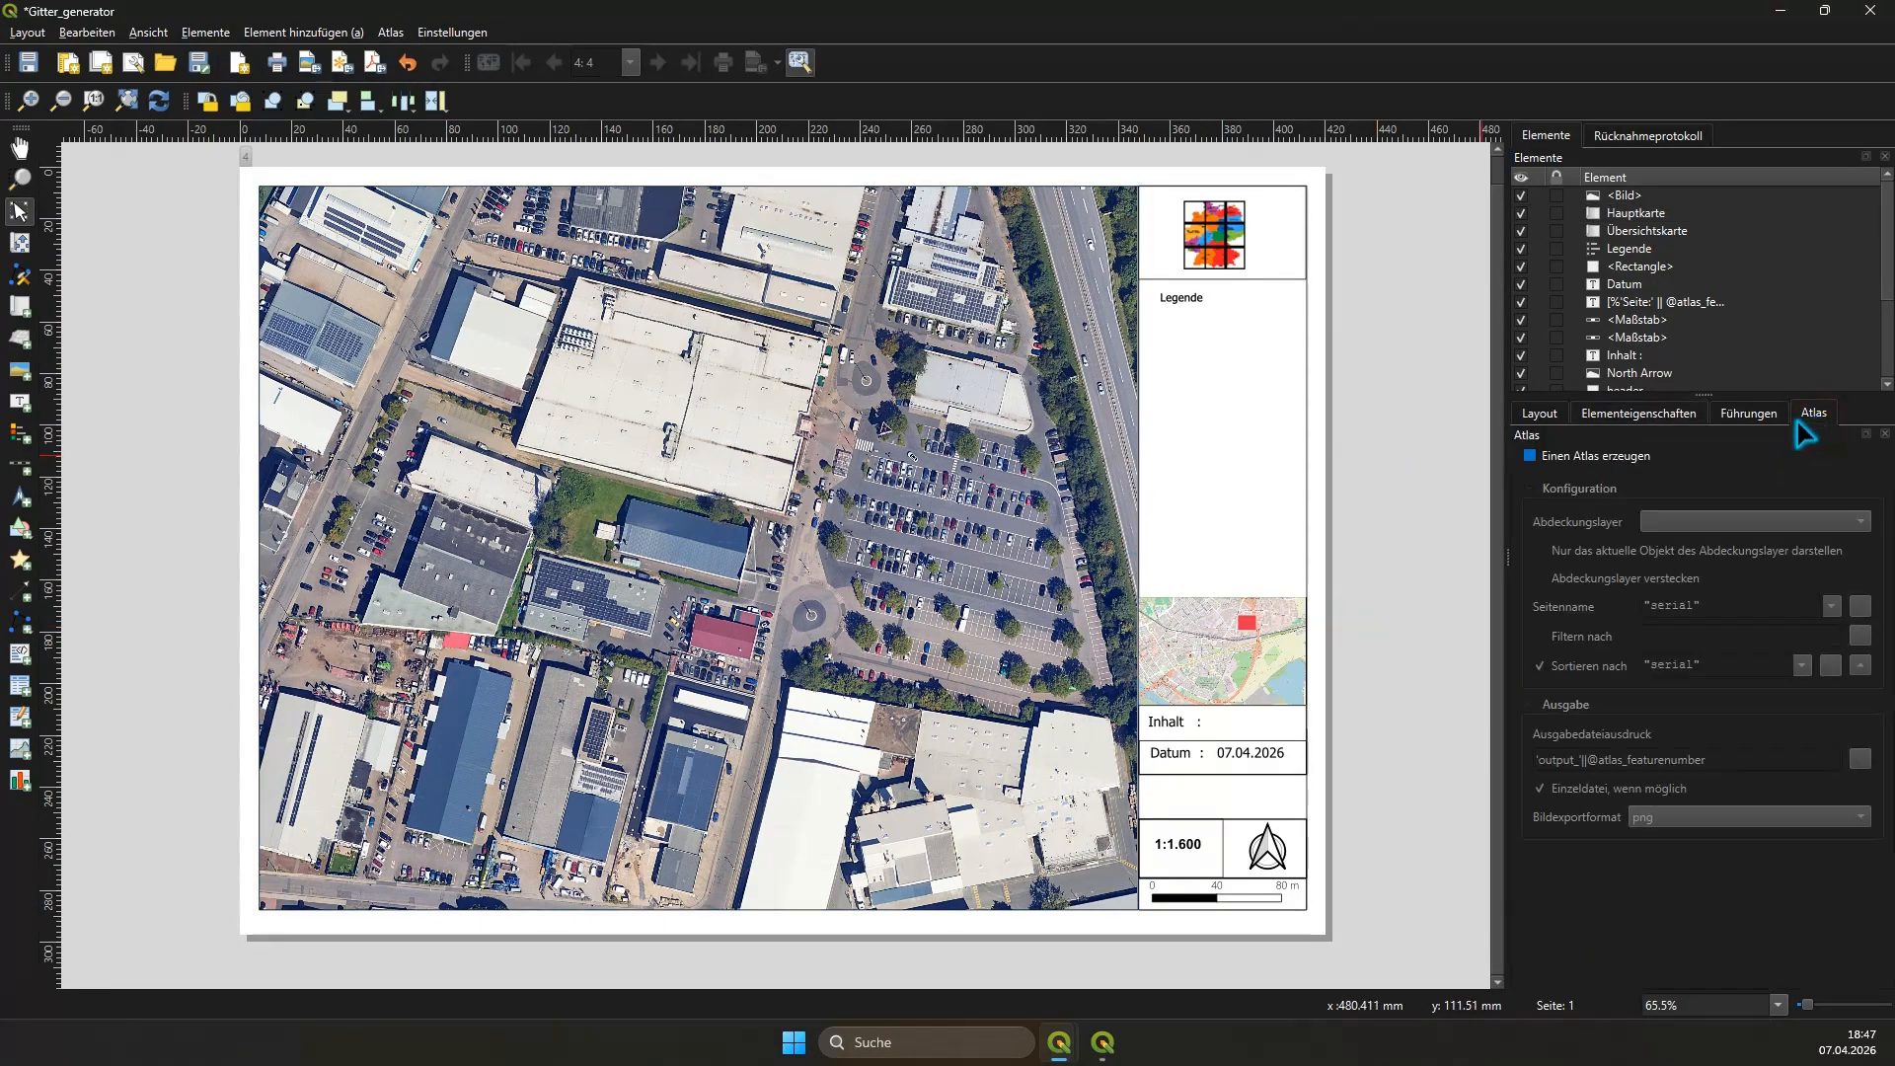
{"action": "left_click", "coordinate": [1644, 456]}
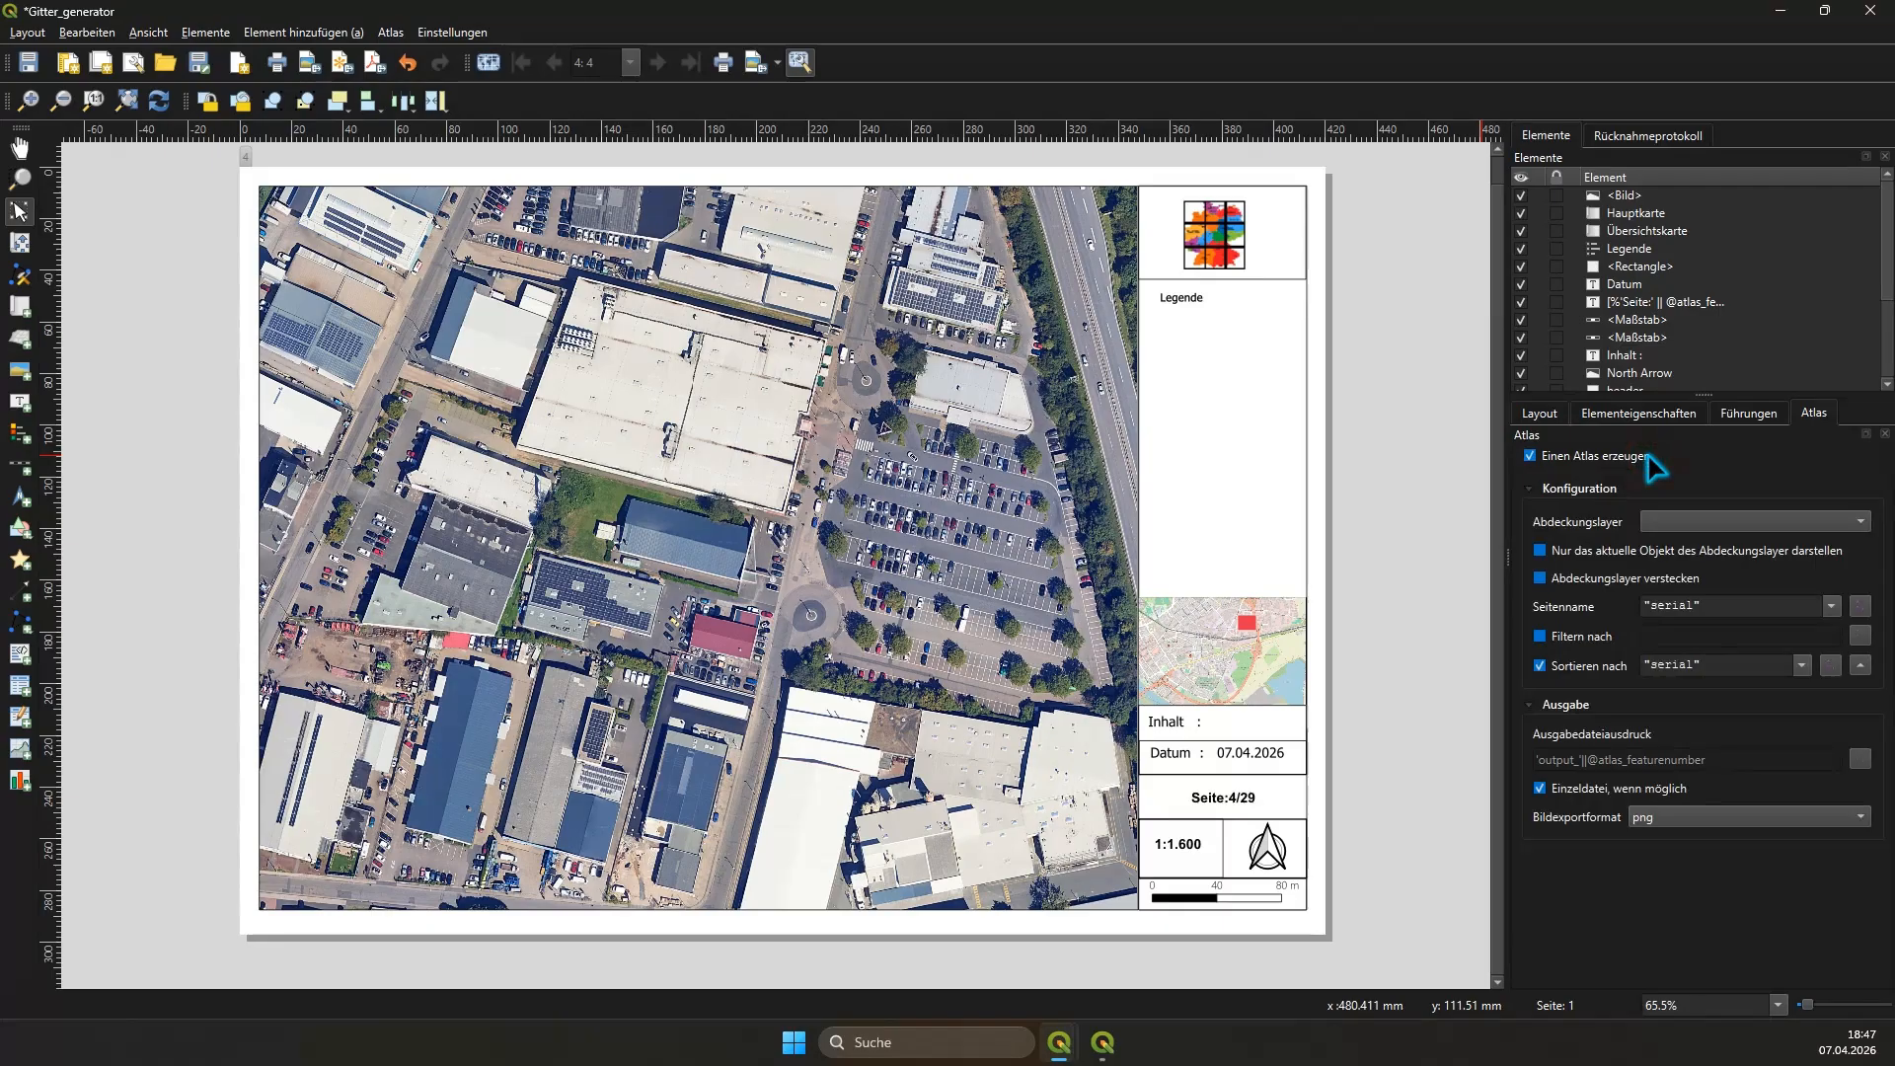
{"action": "left_click", "coordinate": [1689, 522]}
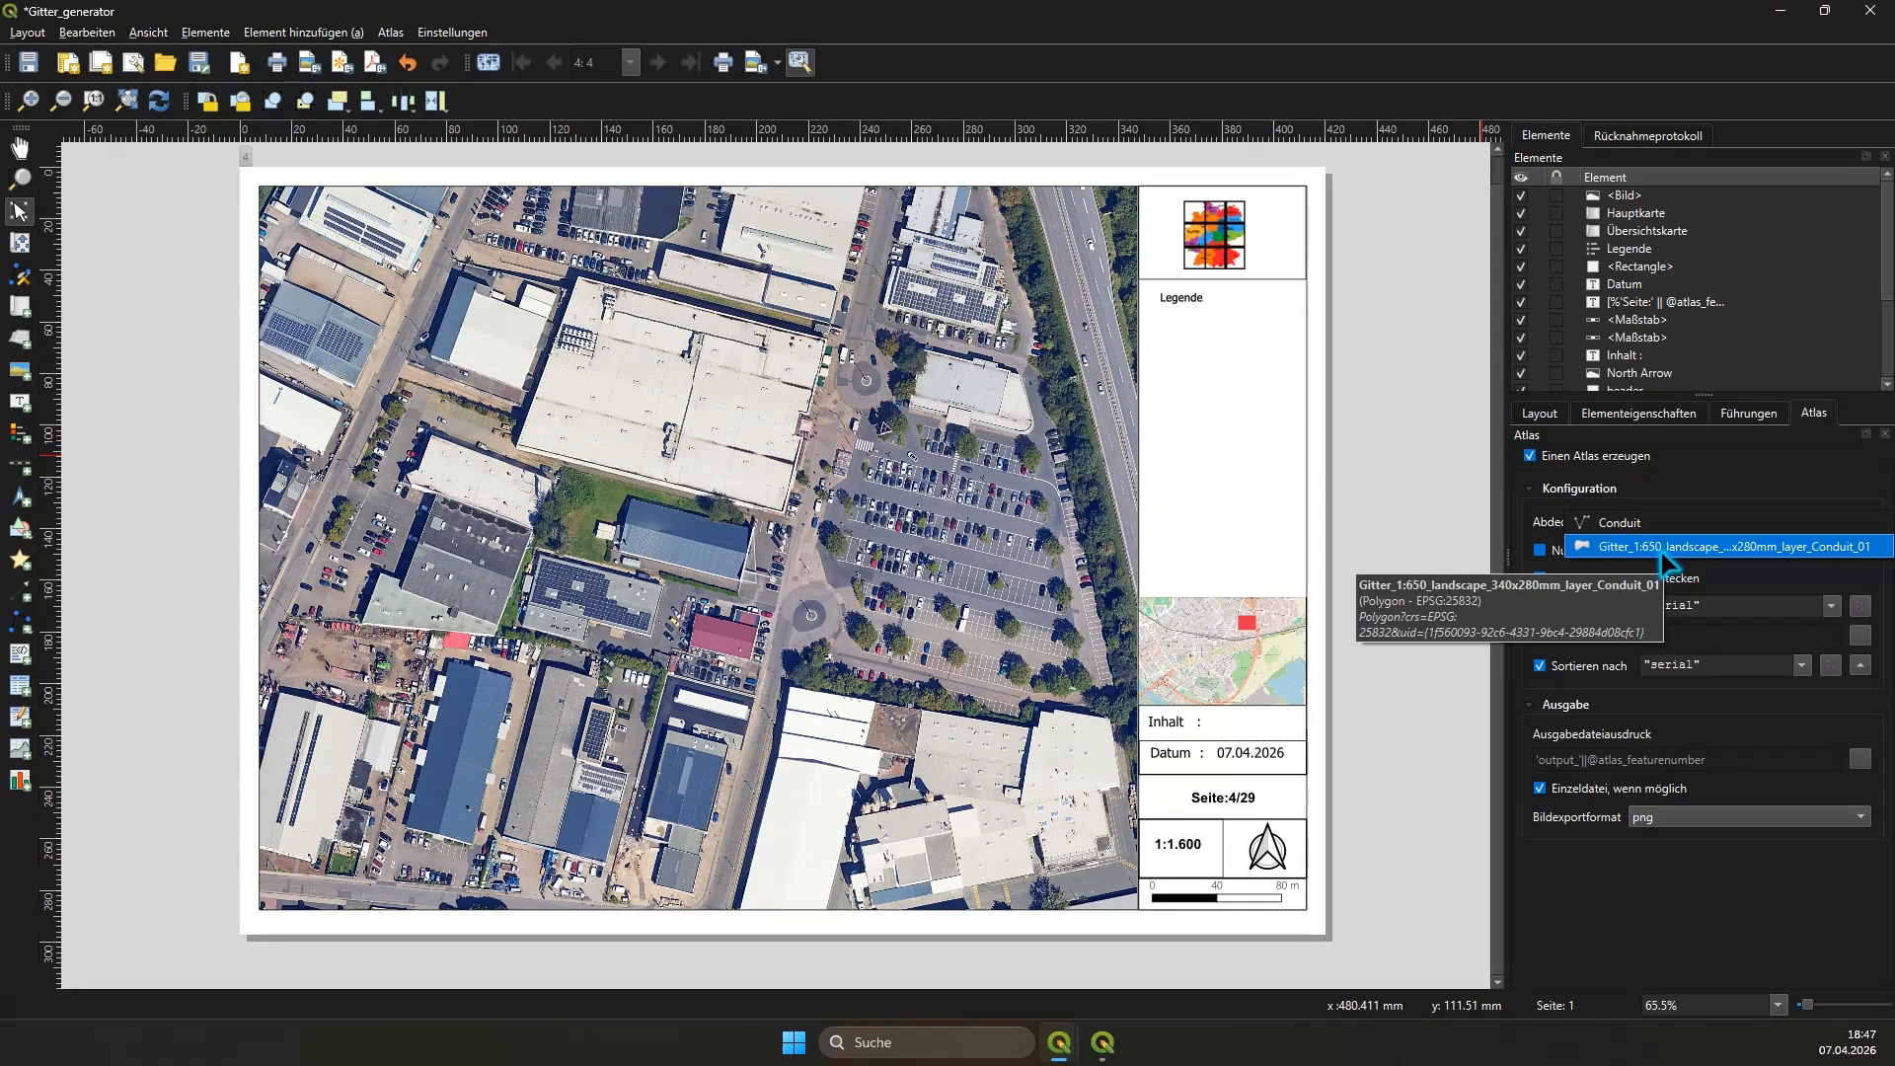
{"action": "left_click", "coordinate": [1818, 548]}
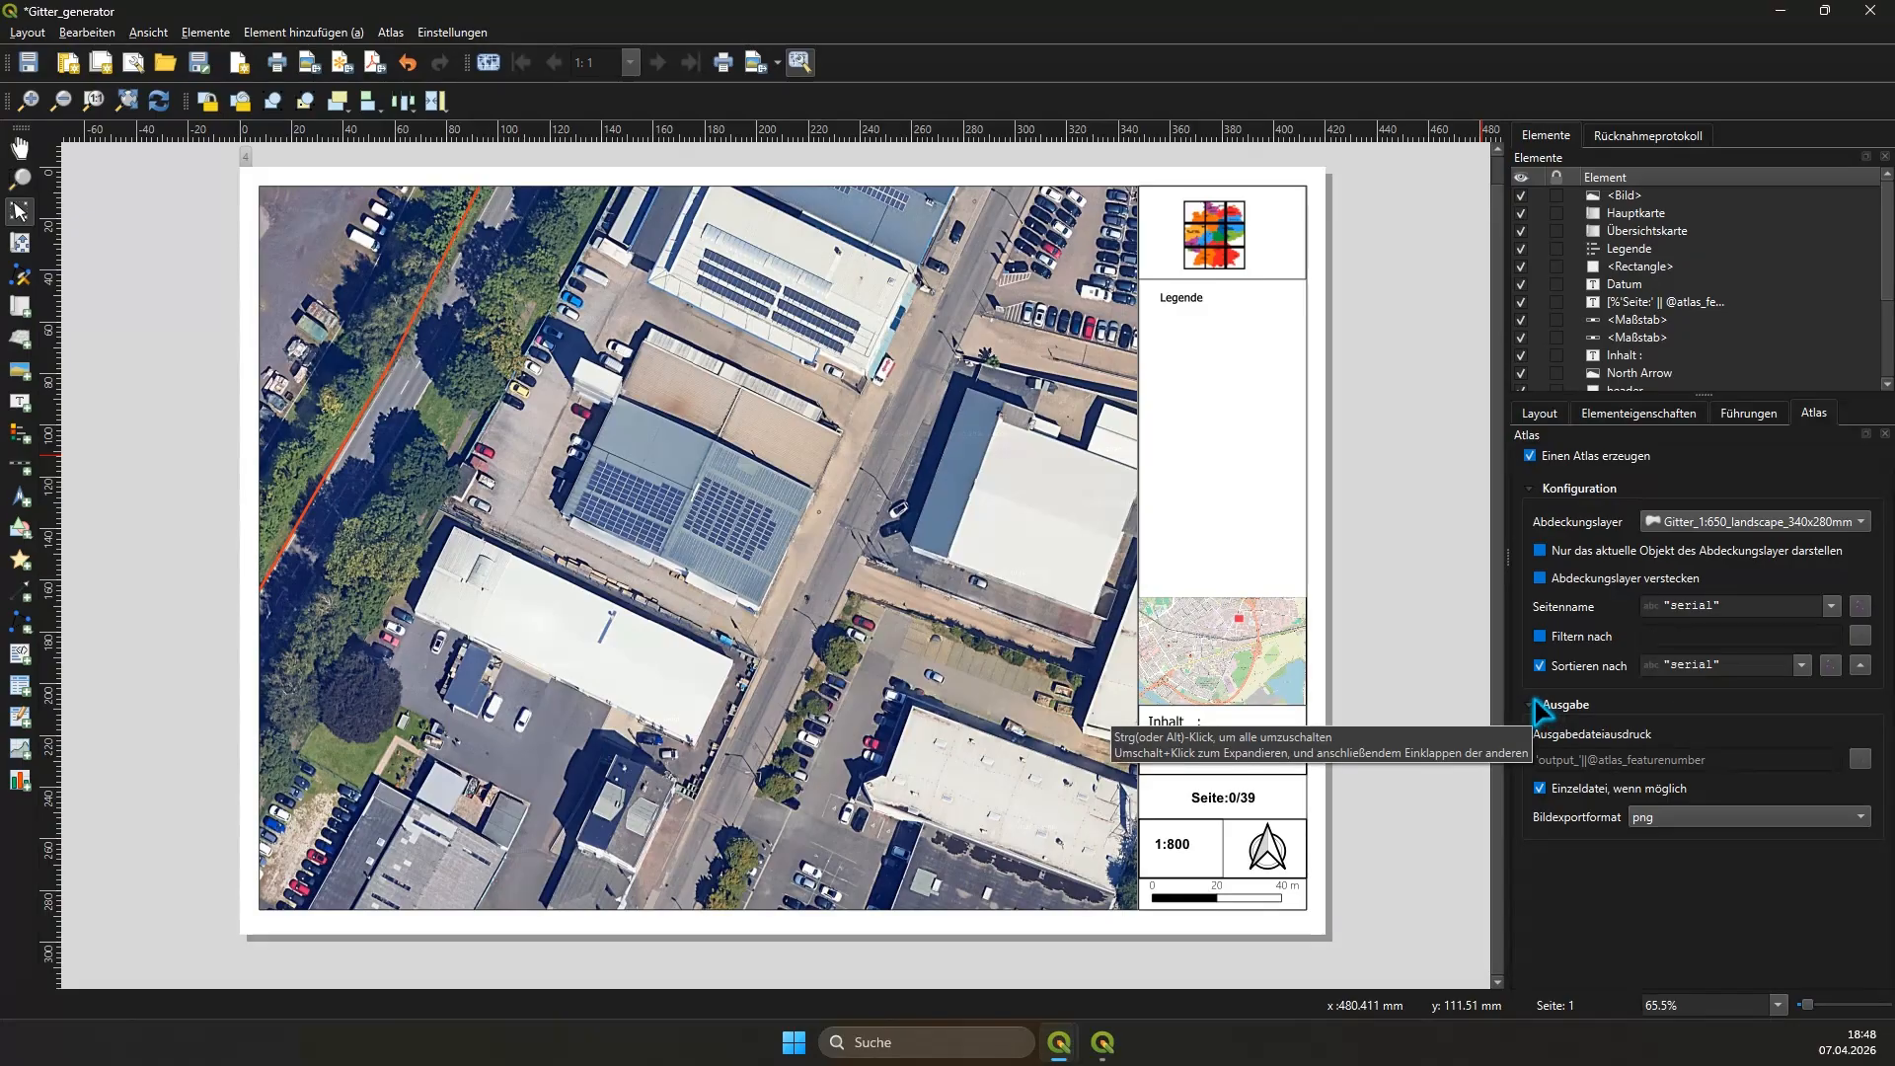
Step: Turn on the atlas preview and advance to page 3 of the atlas
{"action": "left_click", "coordinate": [1666, 419]}
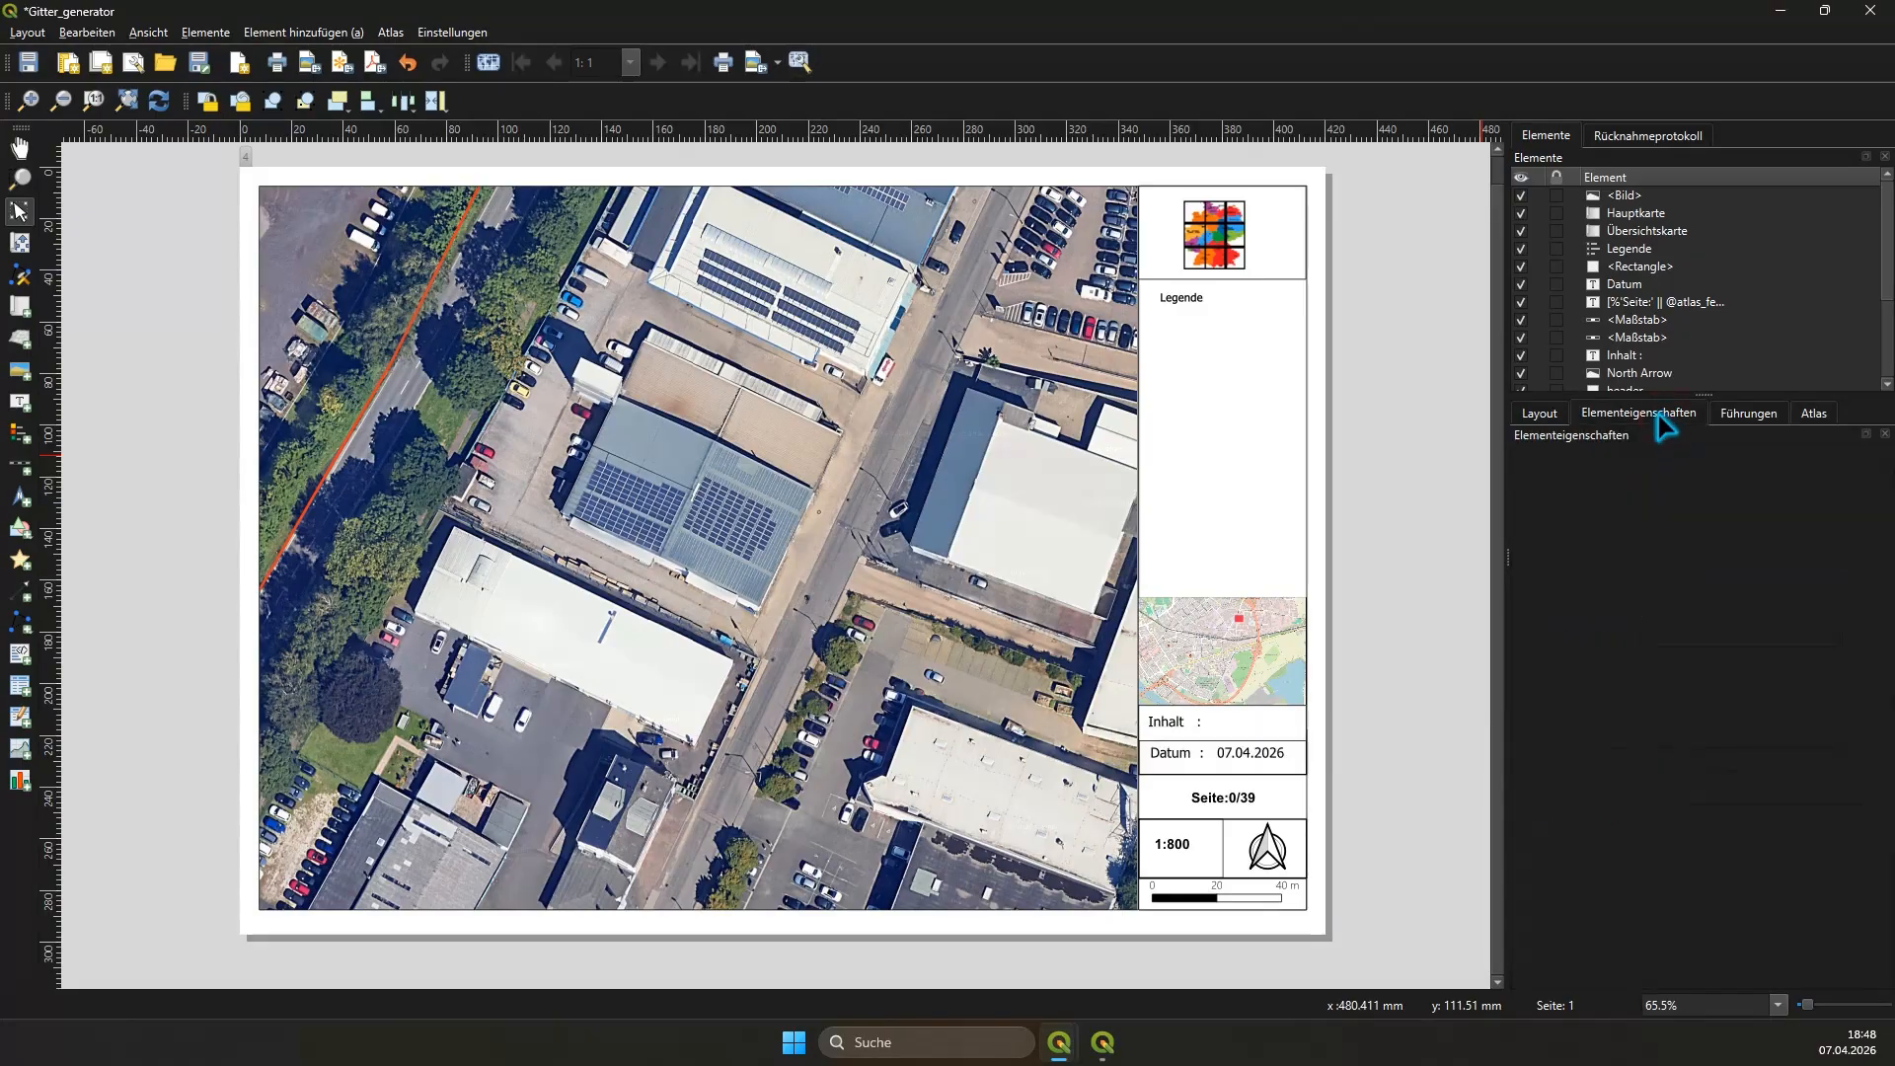
{"action": "left_click", "coordinate": [490, 63]}
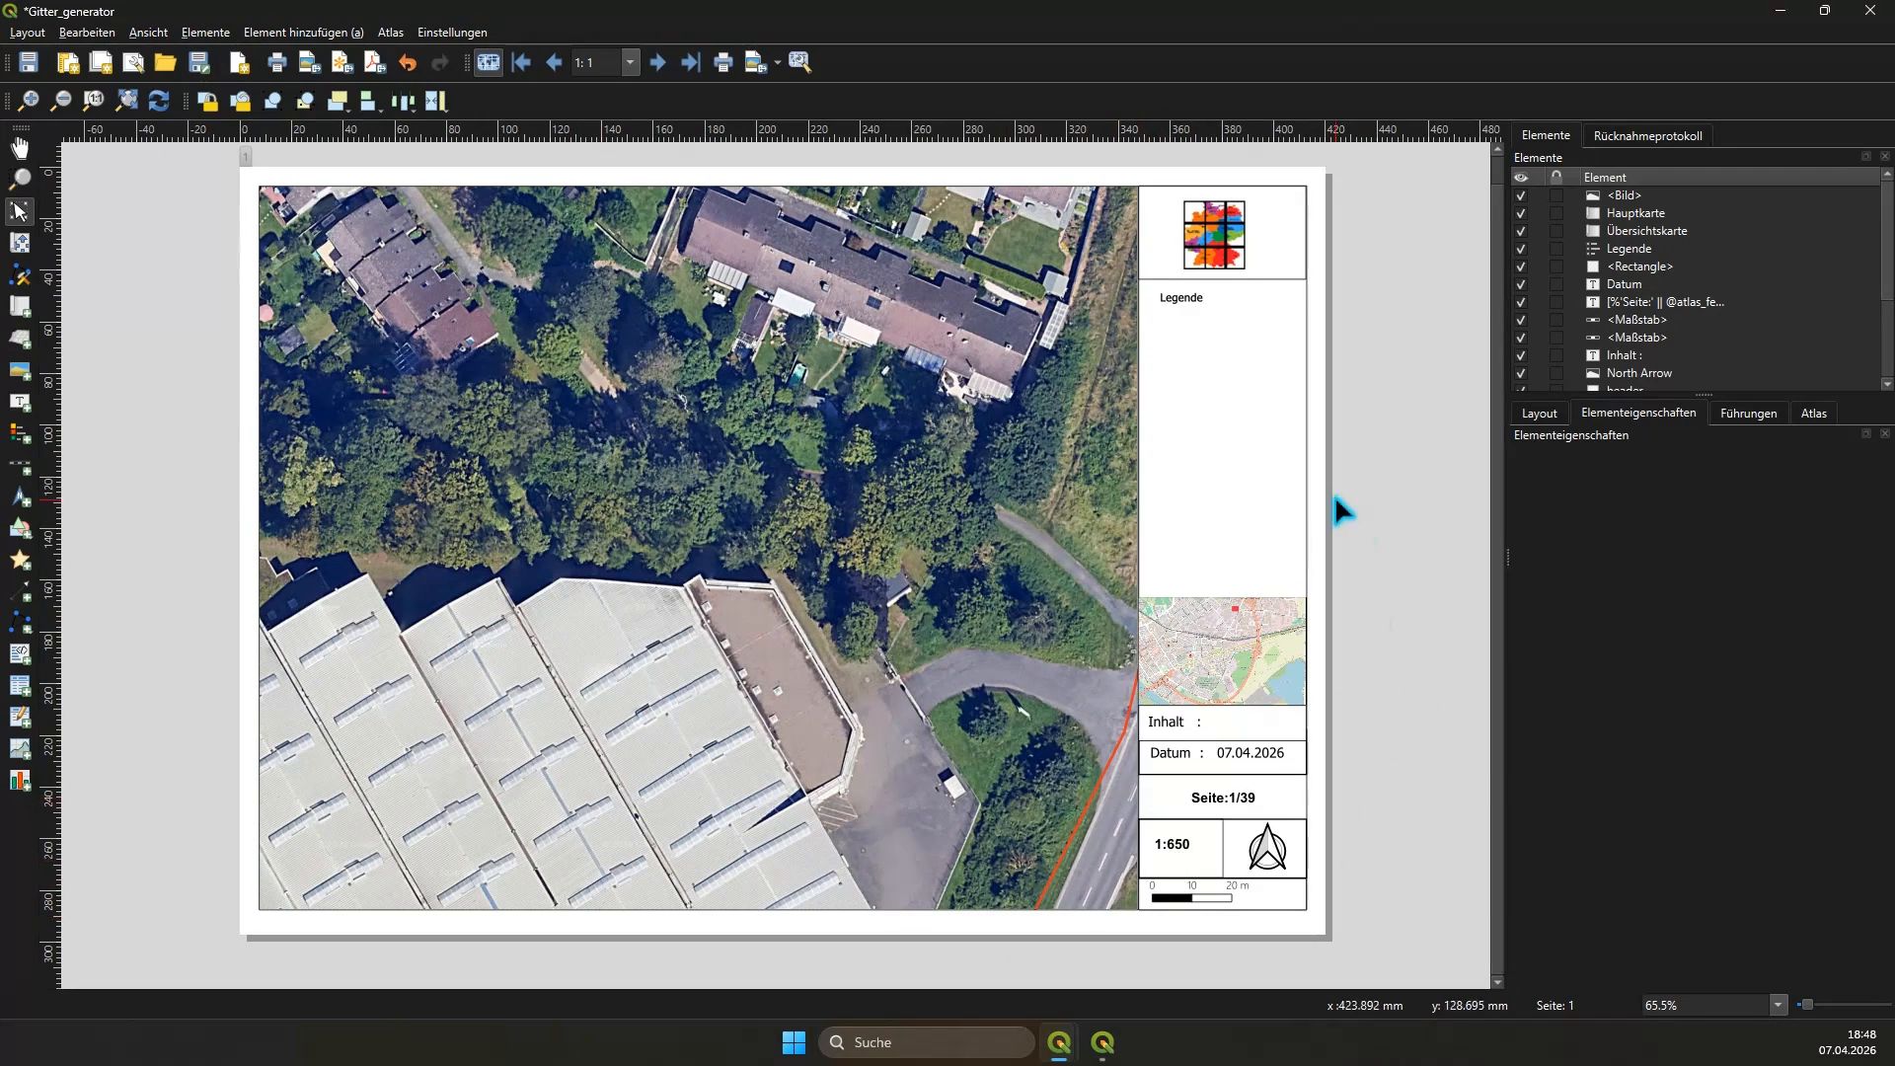
{"action": "left_click", "coordinate": [658, 62]}
{"action": "left_click", "coordinate": [658, 62]}
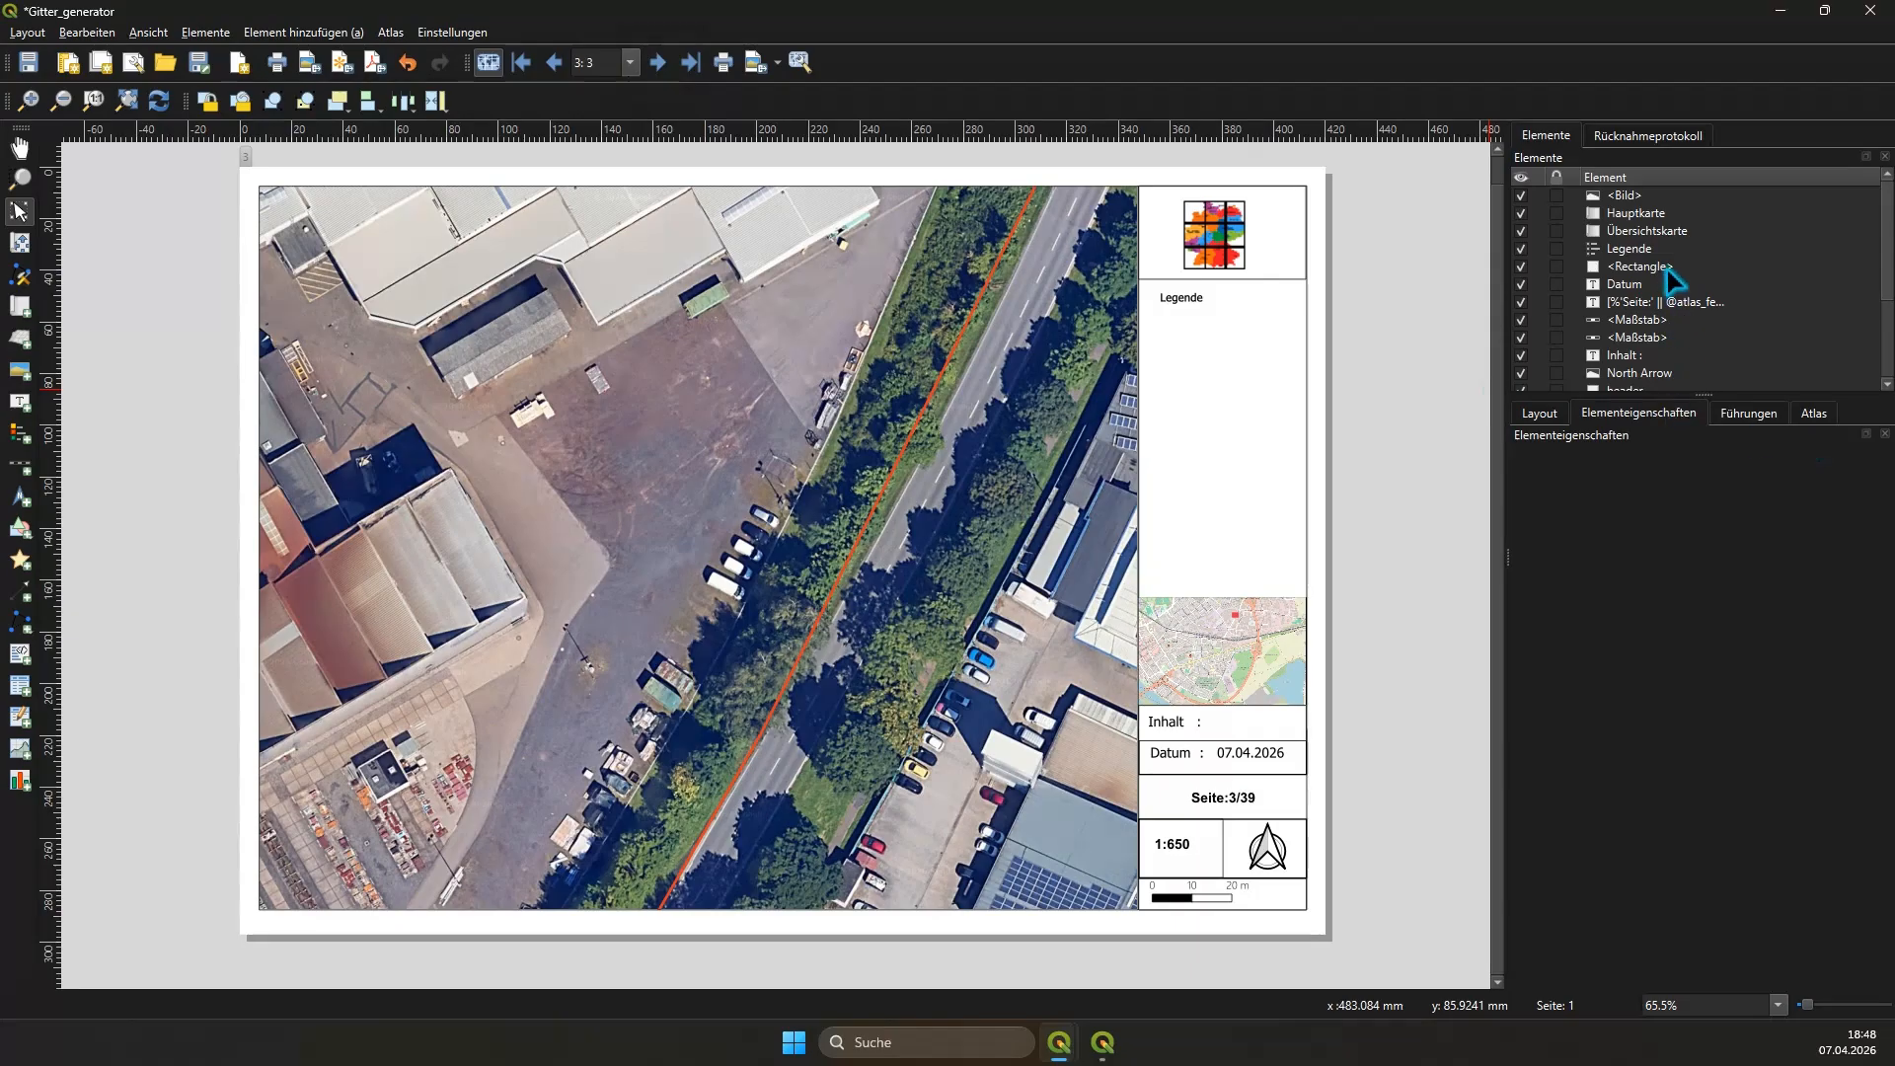
Step: Examine the Hauptkarte item's position and size, its margin setting under the atlas control, and its map scale
{"action": "left_click", "coordinate": [1634, 213]}
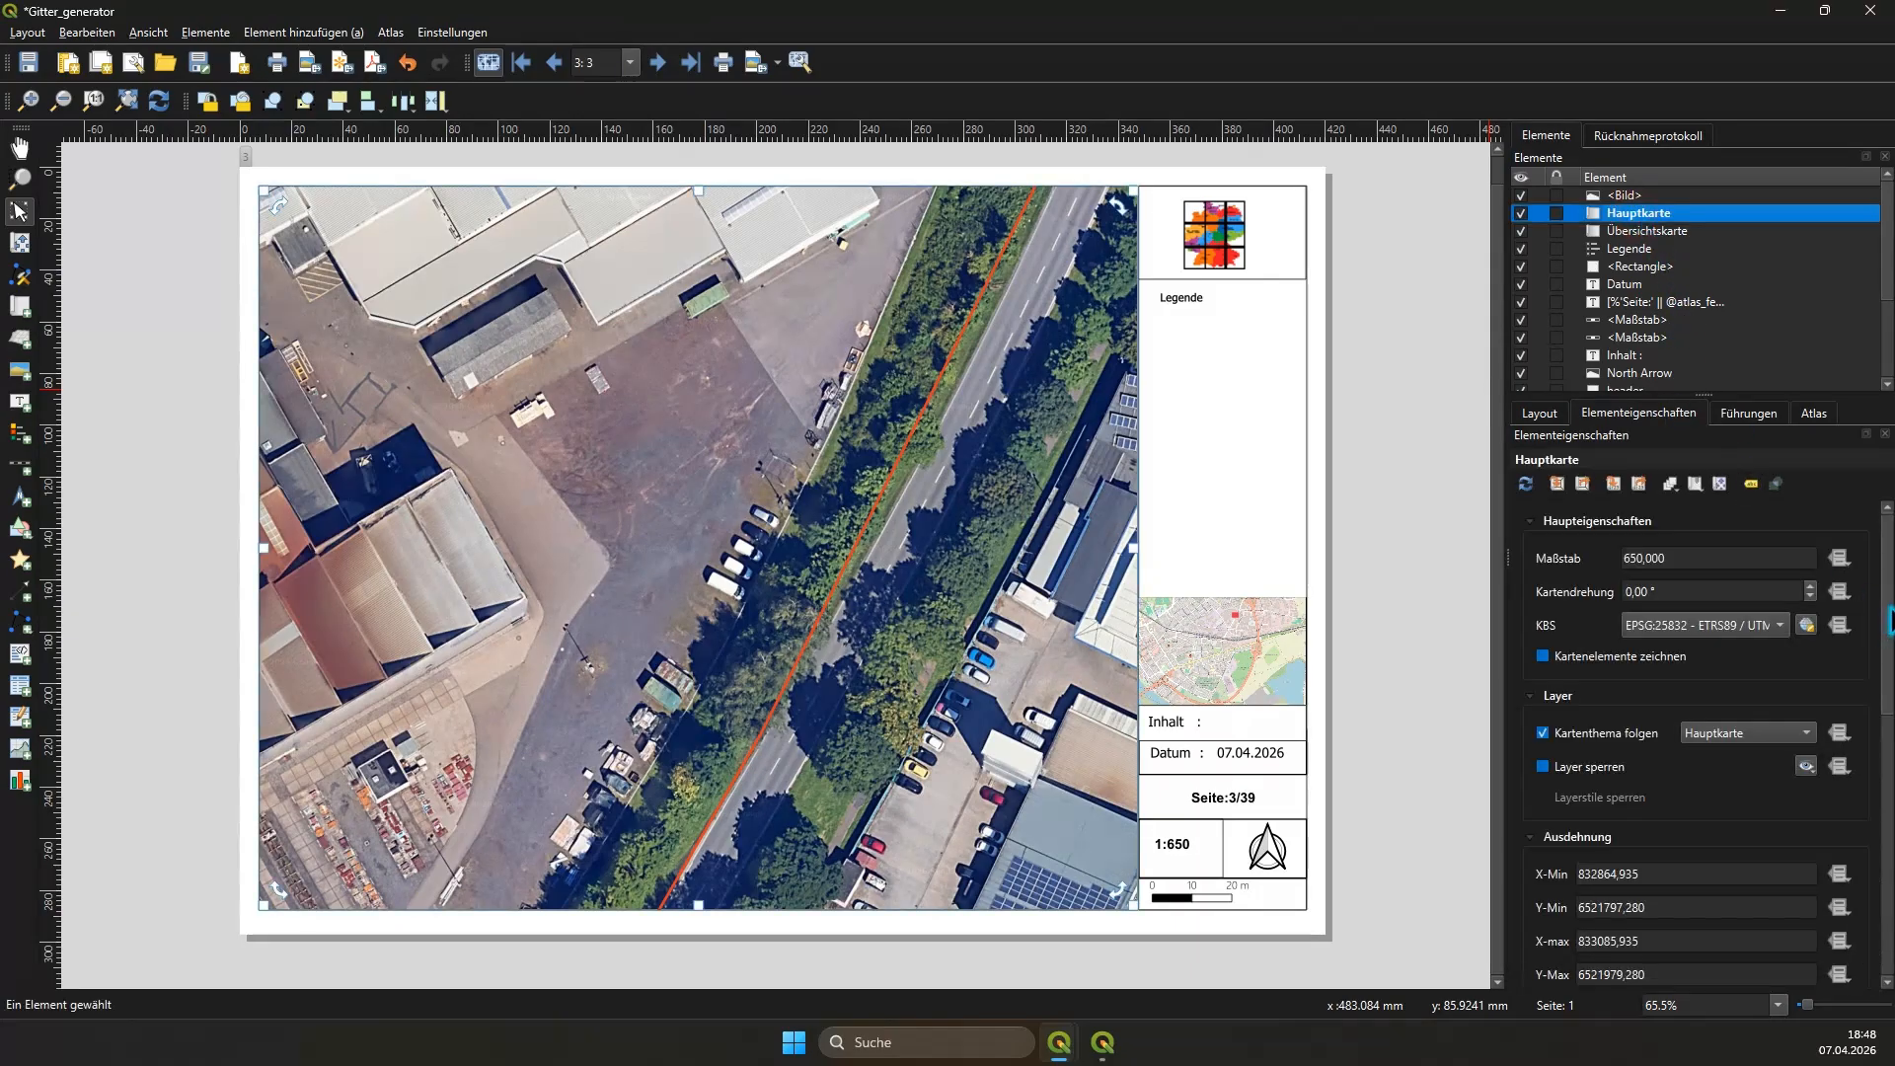
{"action": "scroll", "coordinate": [1889, 622], "scroll_direction": "down", "scroll_amount": 5}
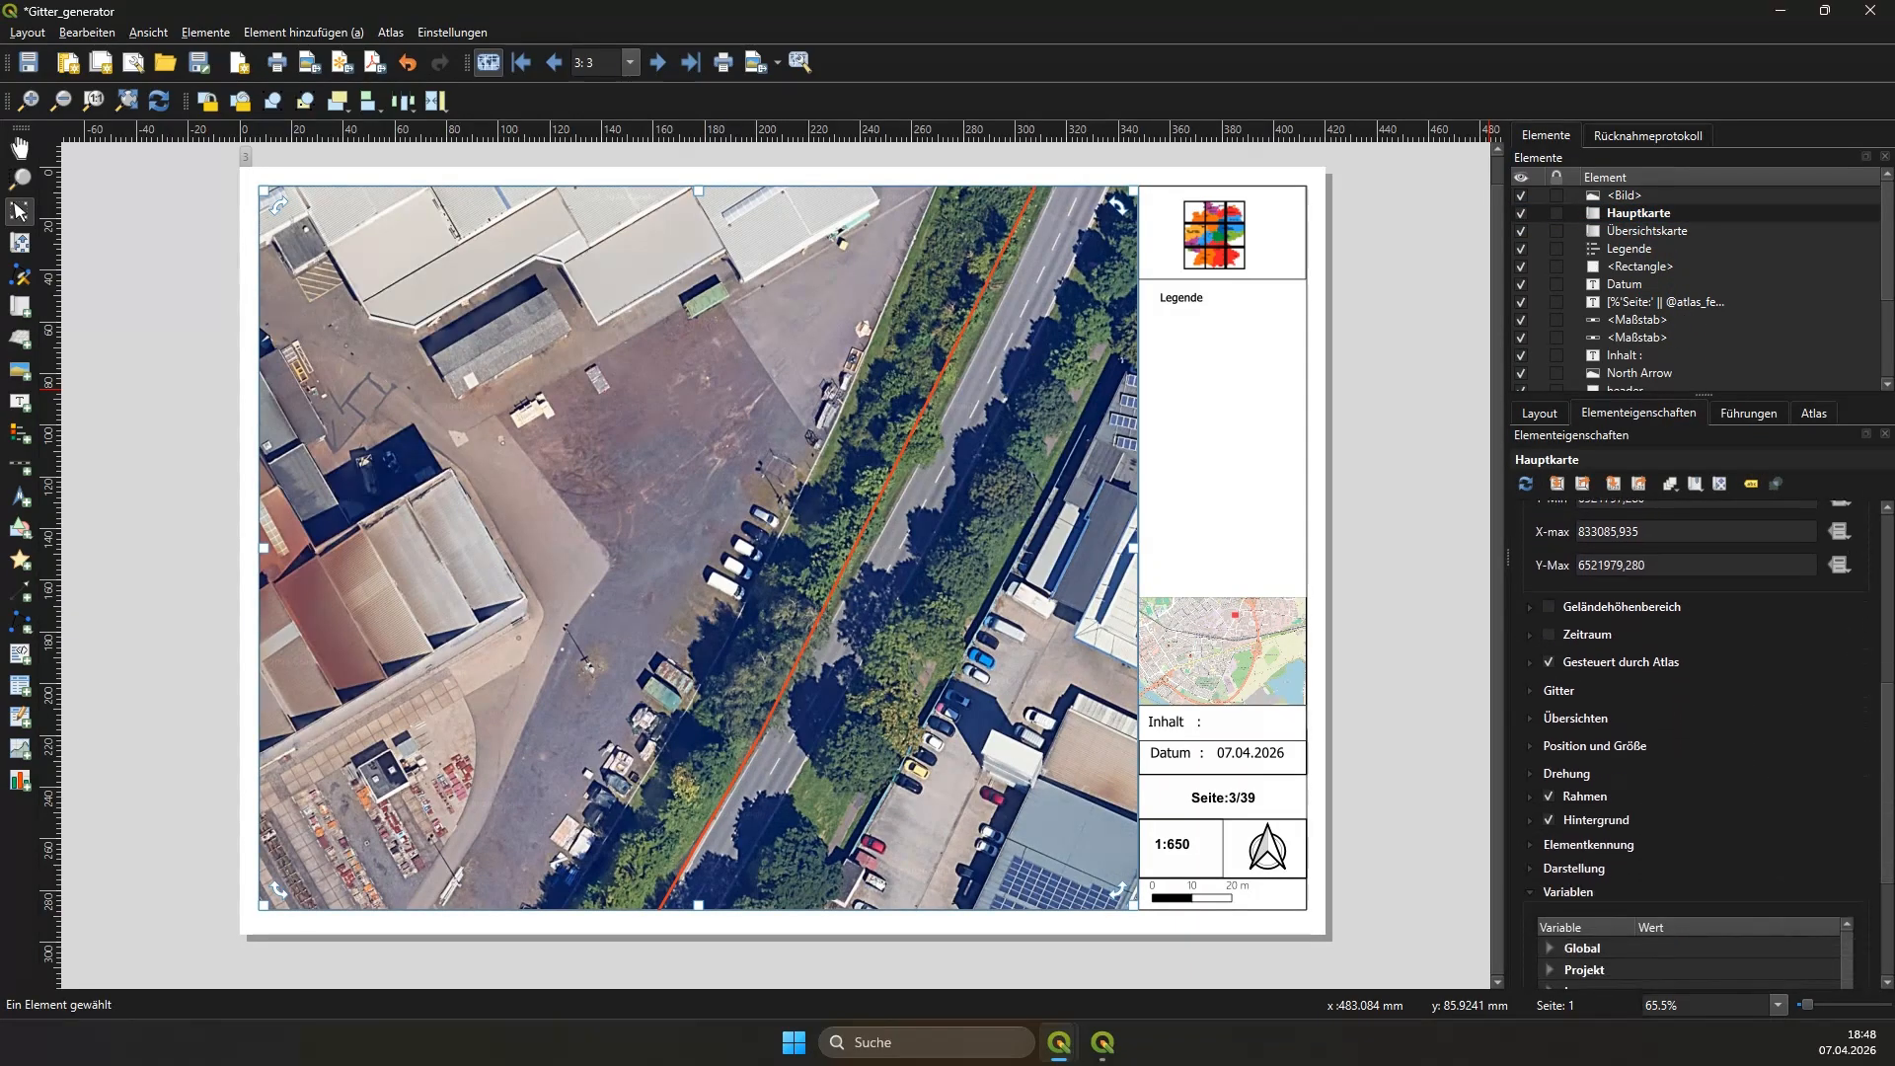
{"action": "left_click", "coordinate": [1531, 746]}
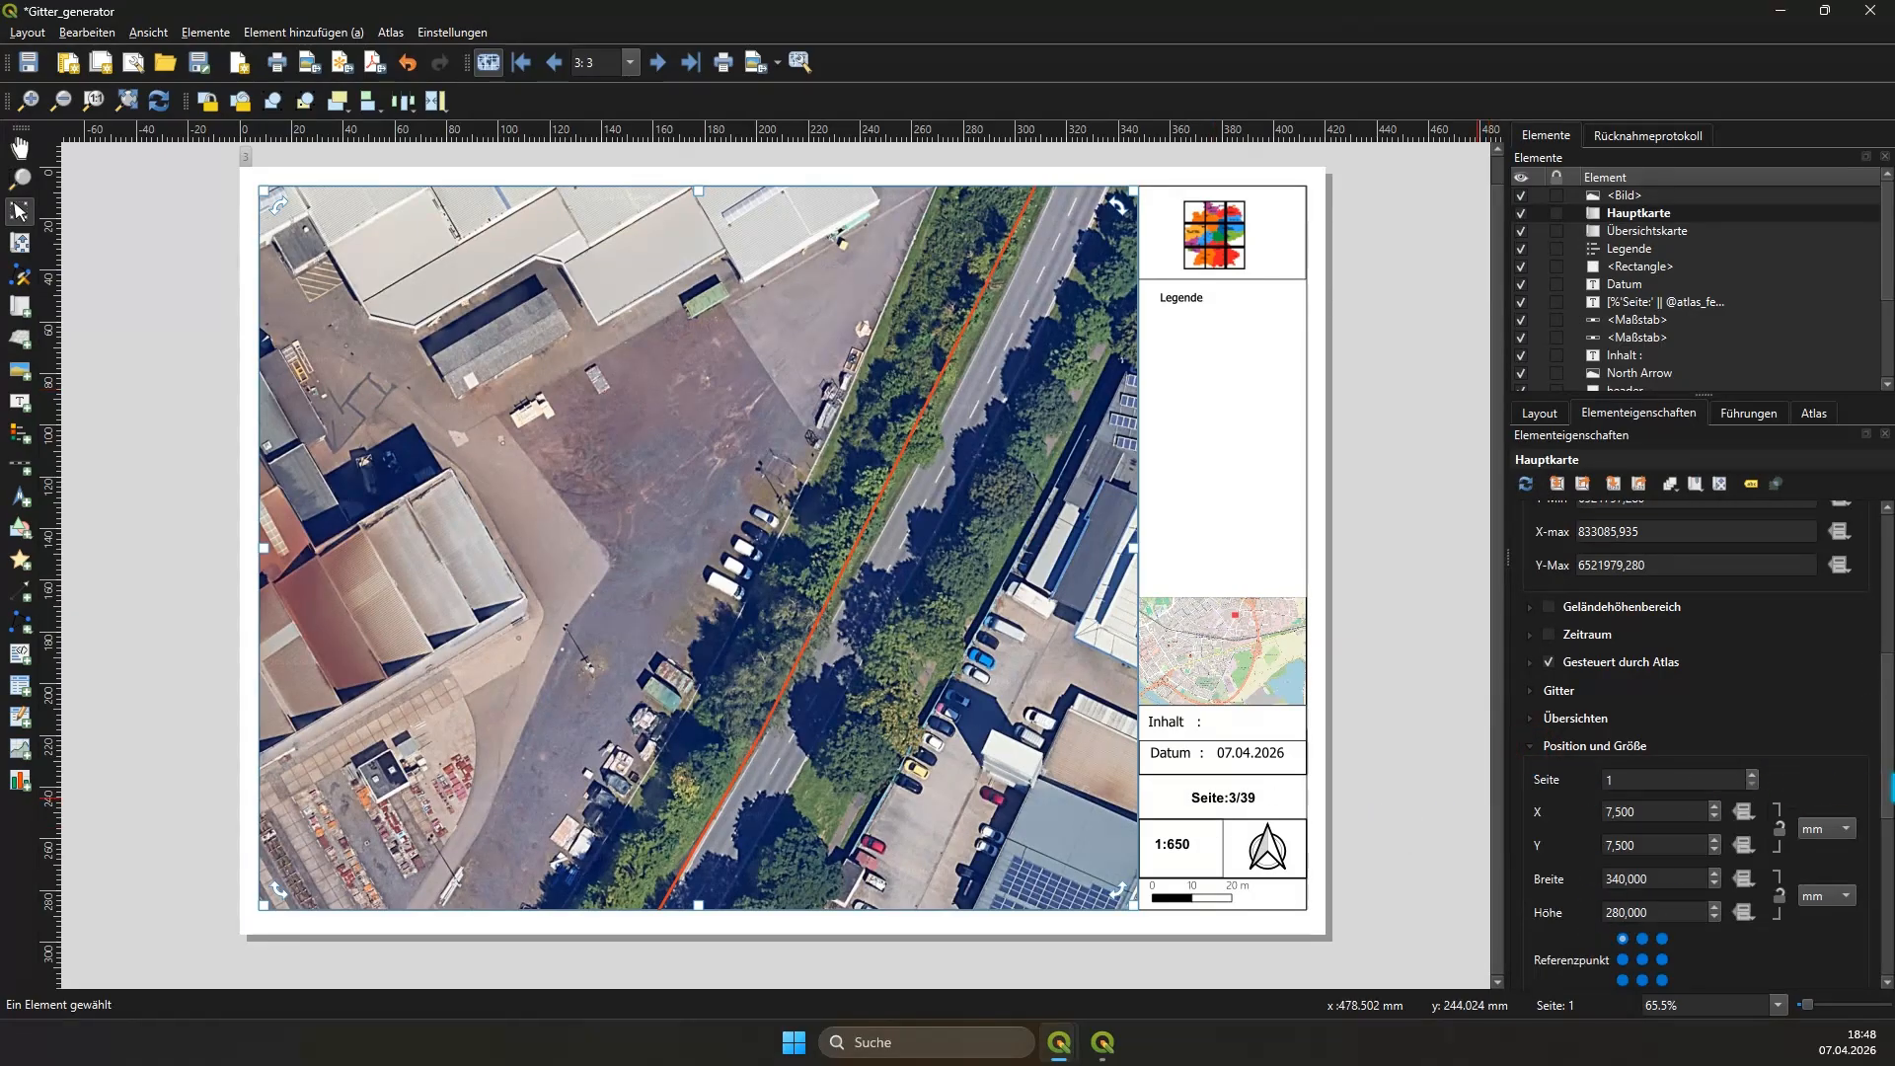
{"action": "scroll", "coordinate": [1886, 795], "scroll_direction": "up", "scroll_amount": 4}
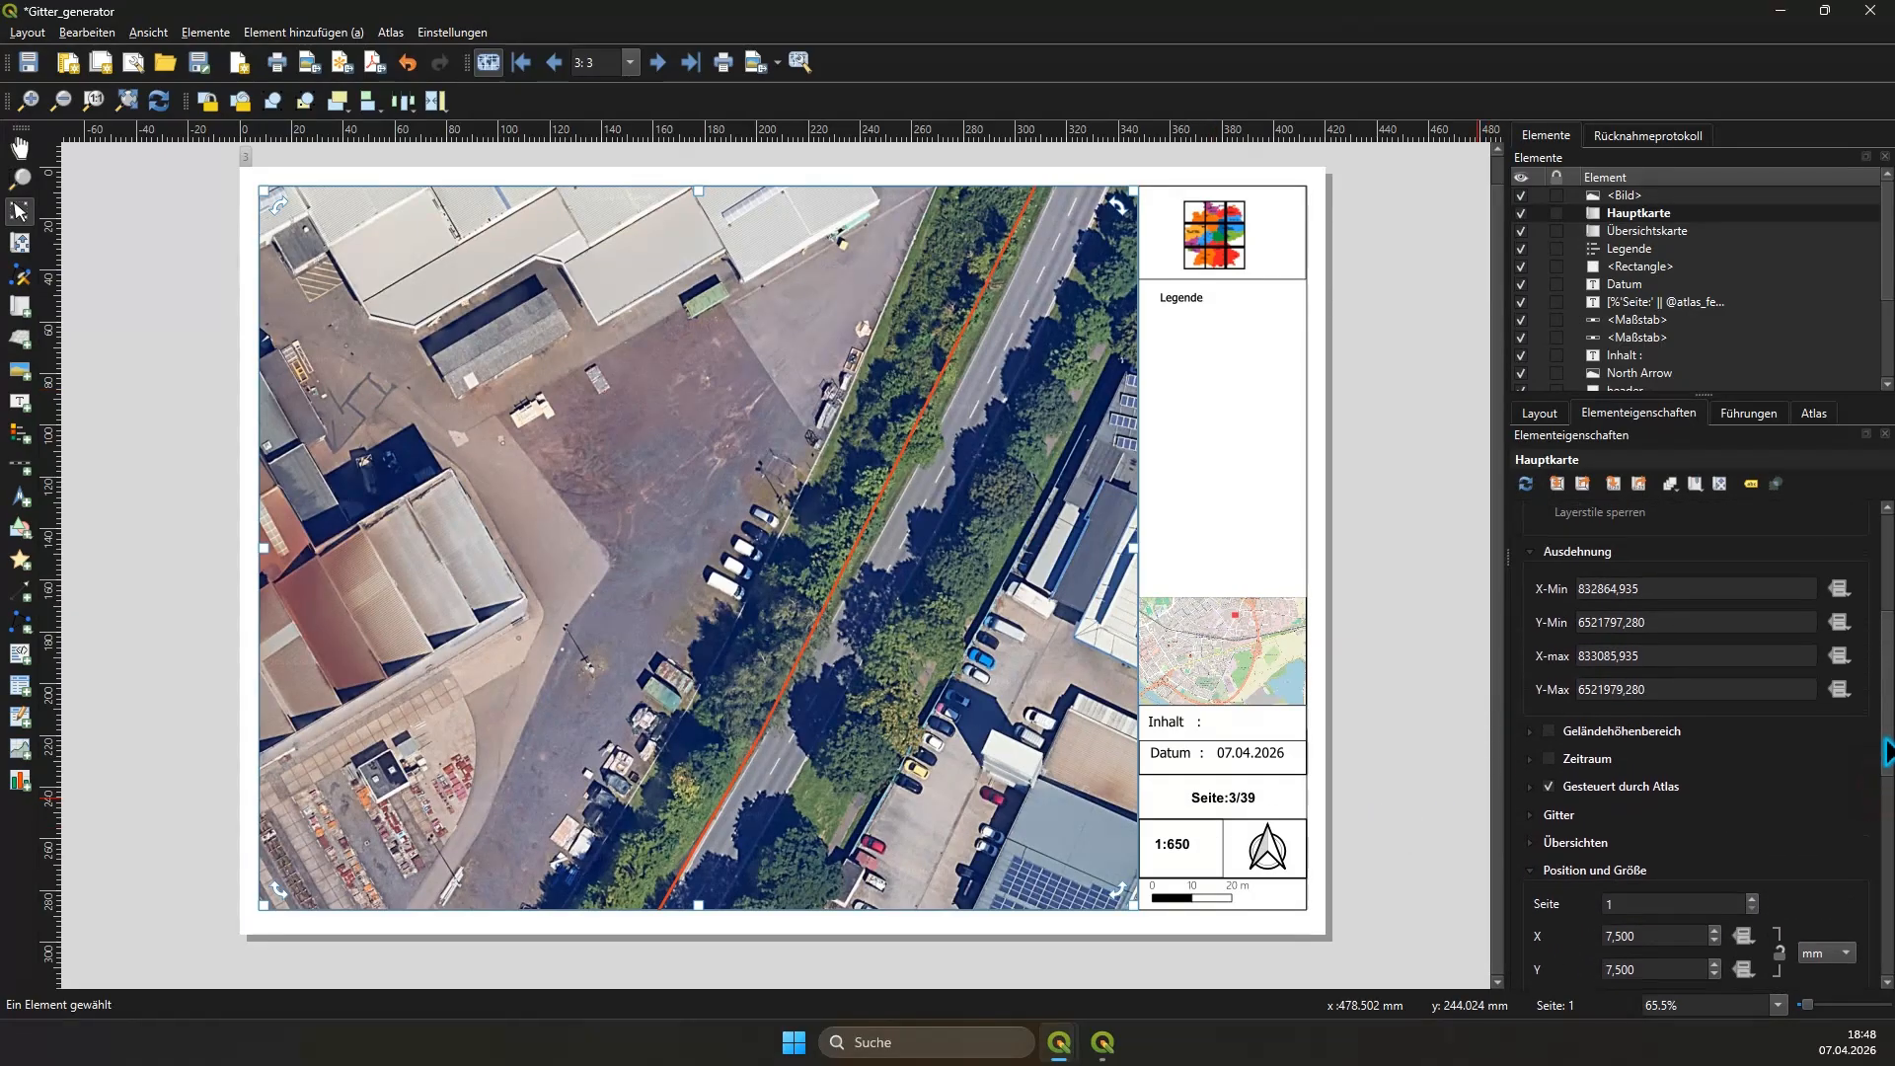
{"action": "left_click", "coordinate": [1528, 786]}
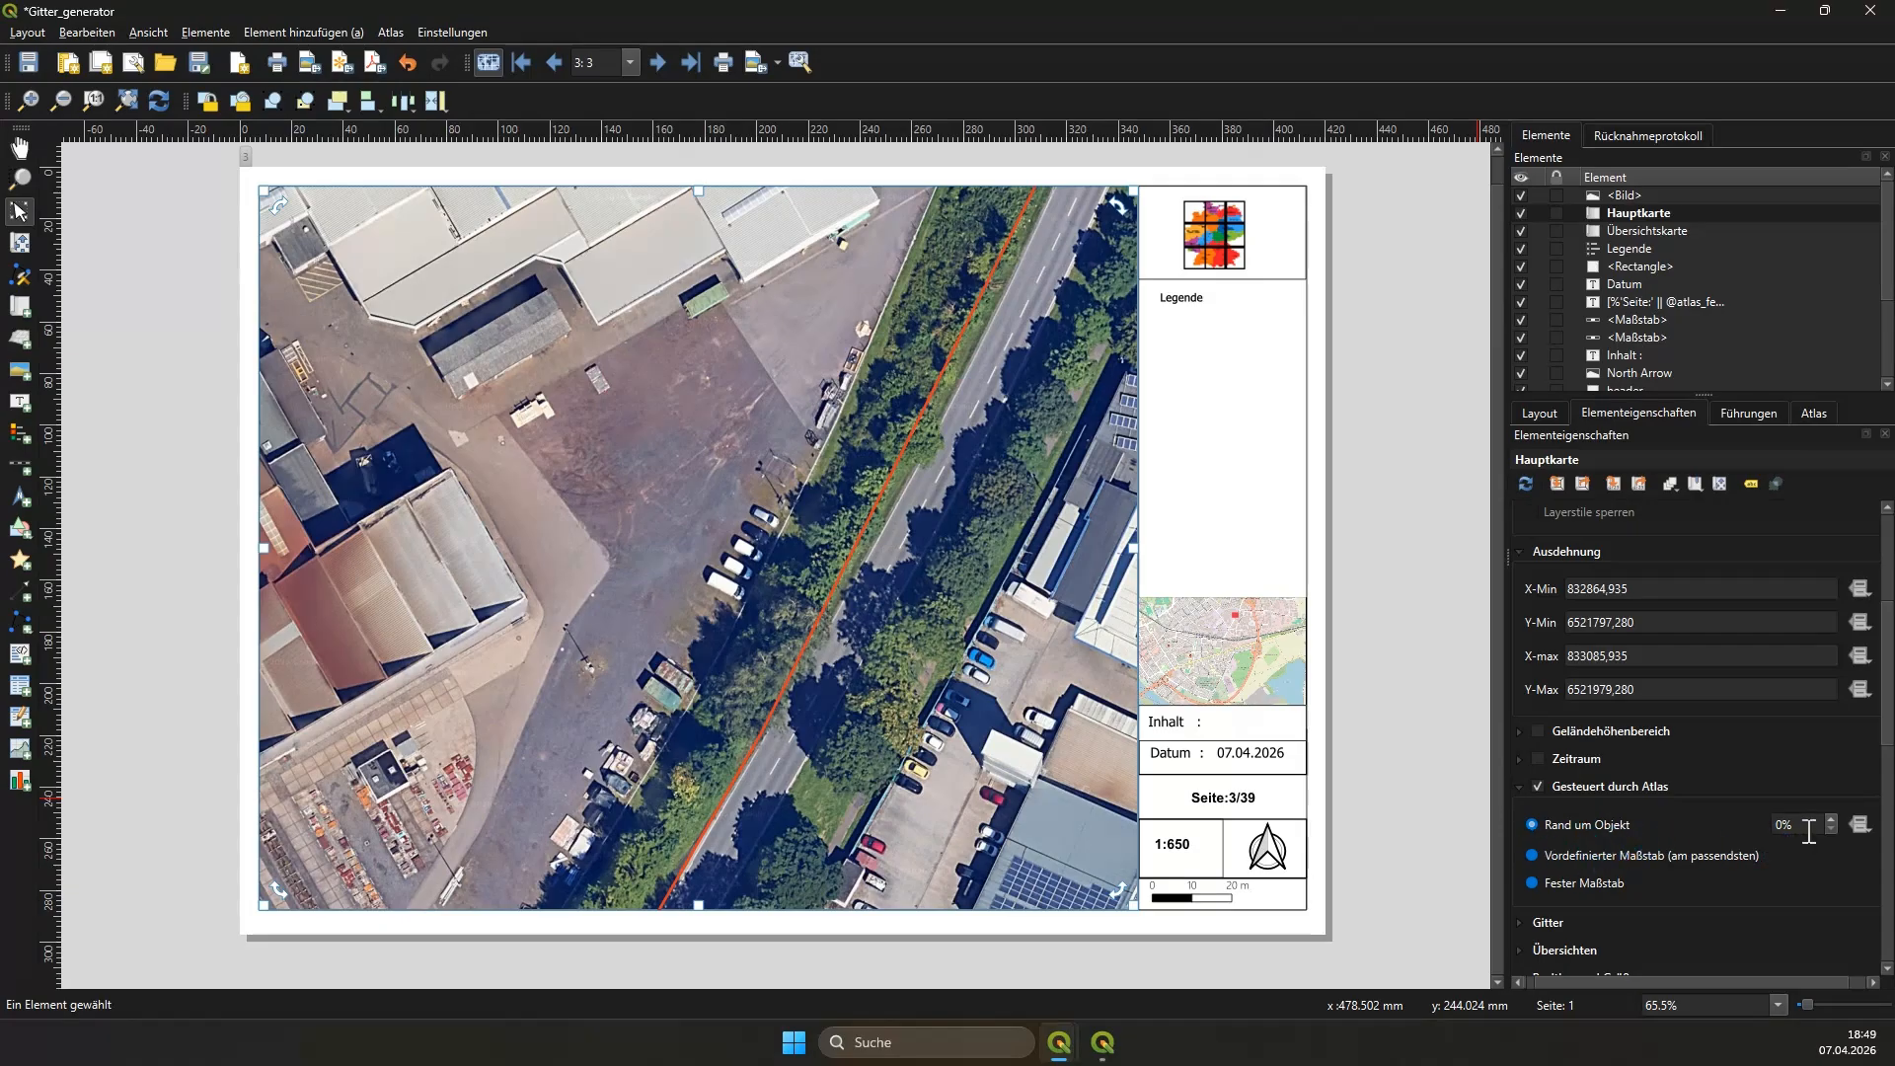
{"action": "left_click_drag", "start_coordinate": [1885, 742], "coordinate": [1885, 643]}
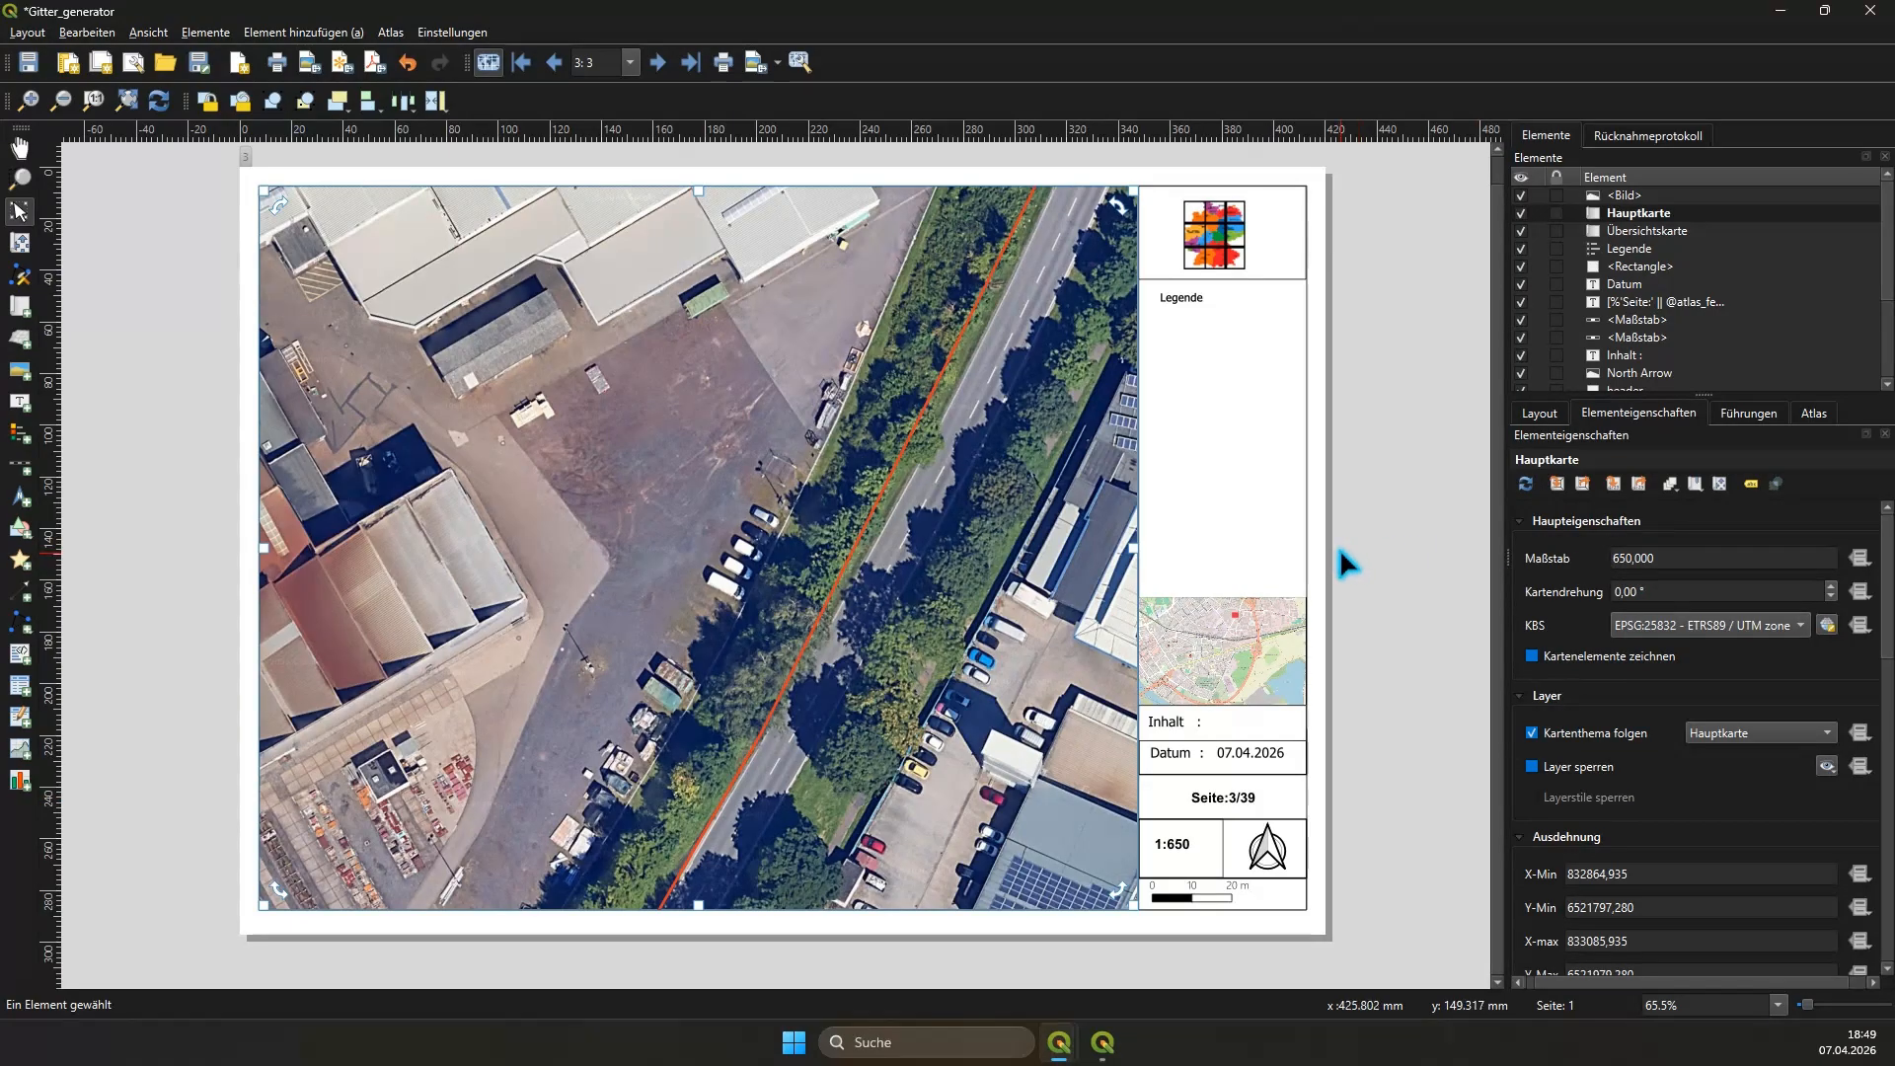
Step: Browse forward to atlas page 5 and look at the atlas export formats, including PDF
{"action": "left_click", "coordinate": [658, 62]}
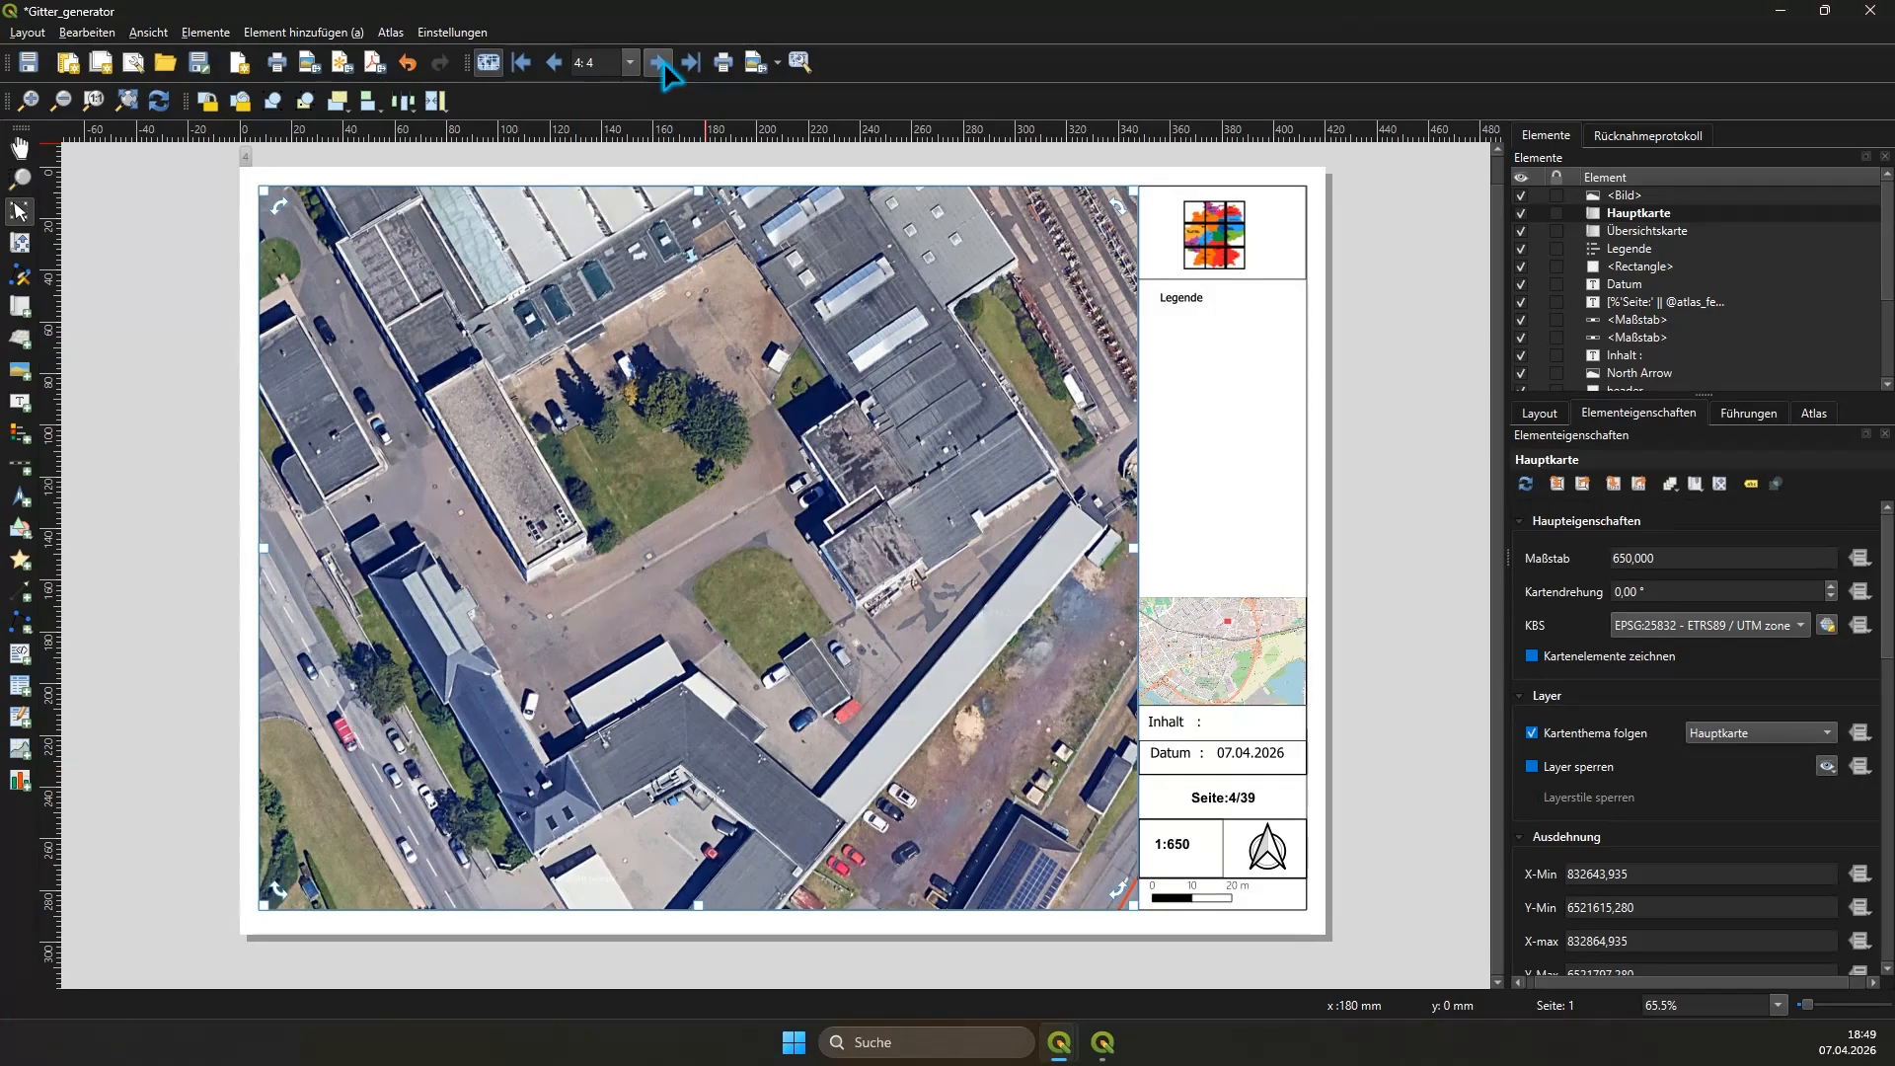
{"action": "left_click", "coordinate": [658, 62]}
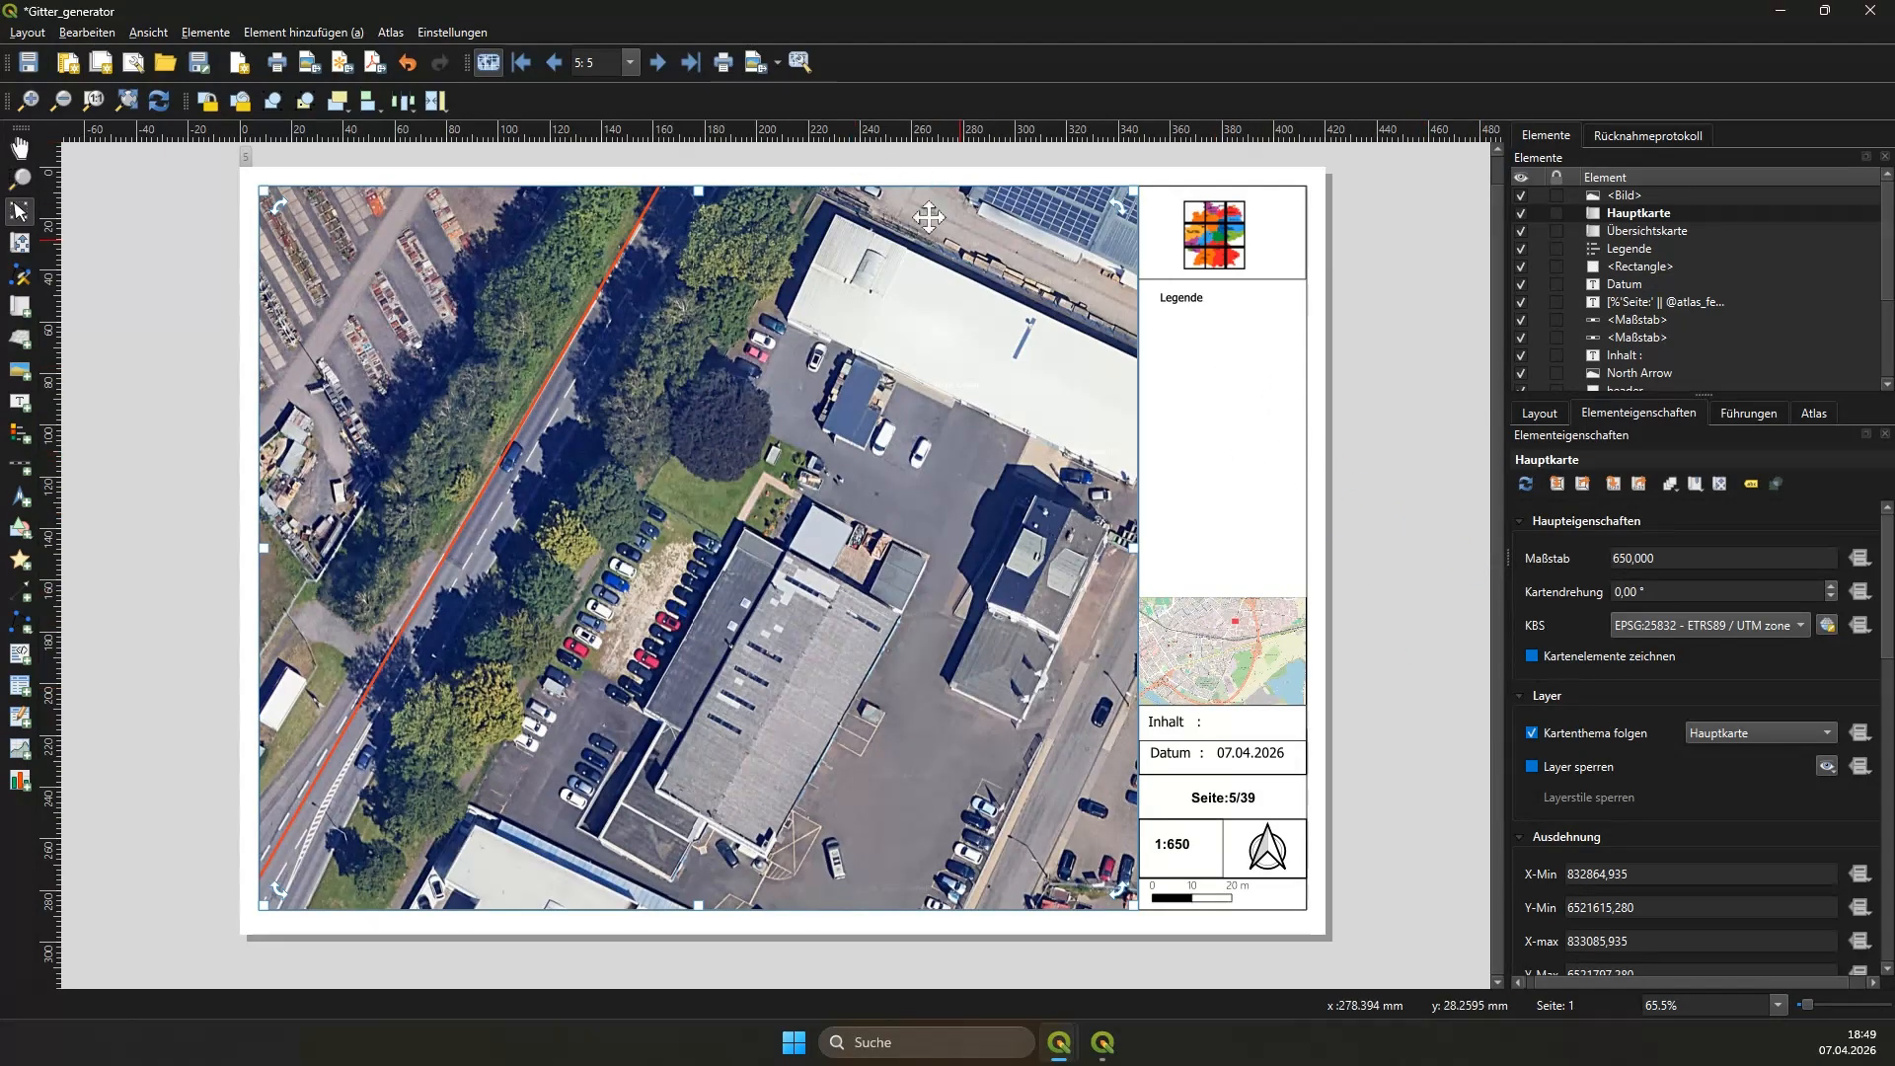
{"action": "left_click", "coordinate": [778, 65]}
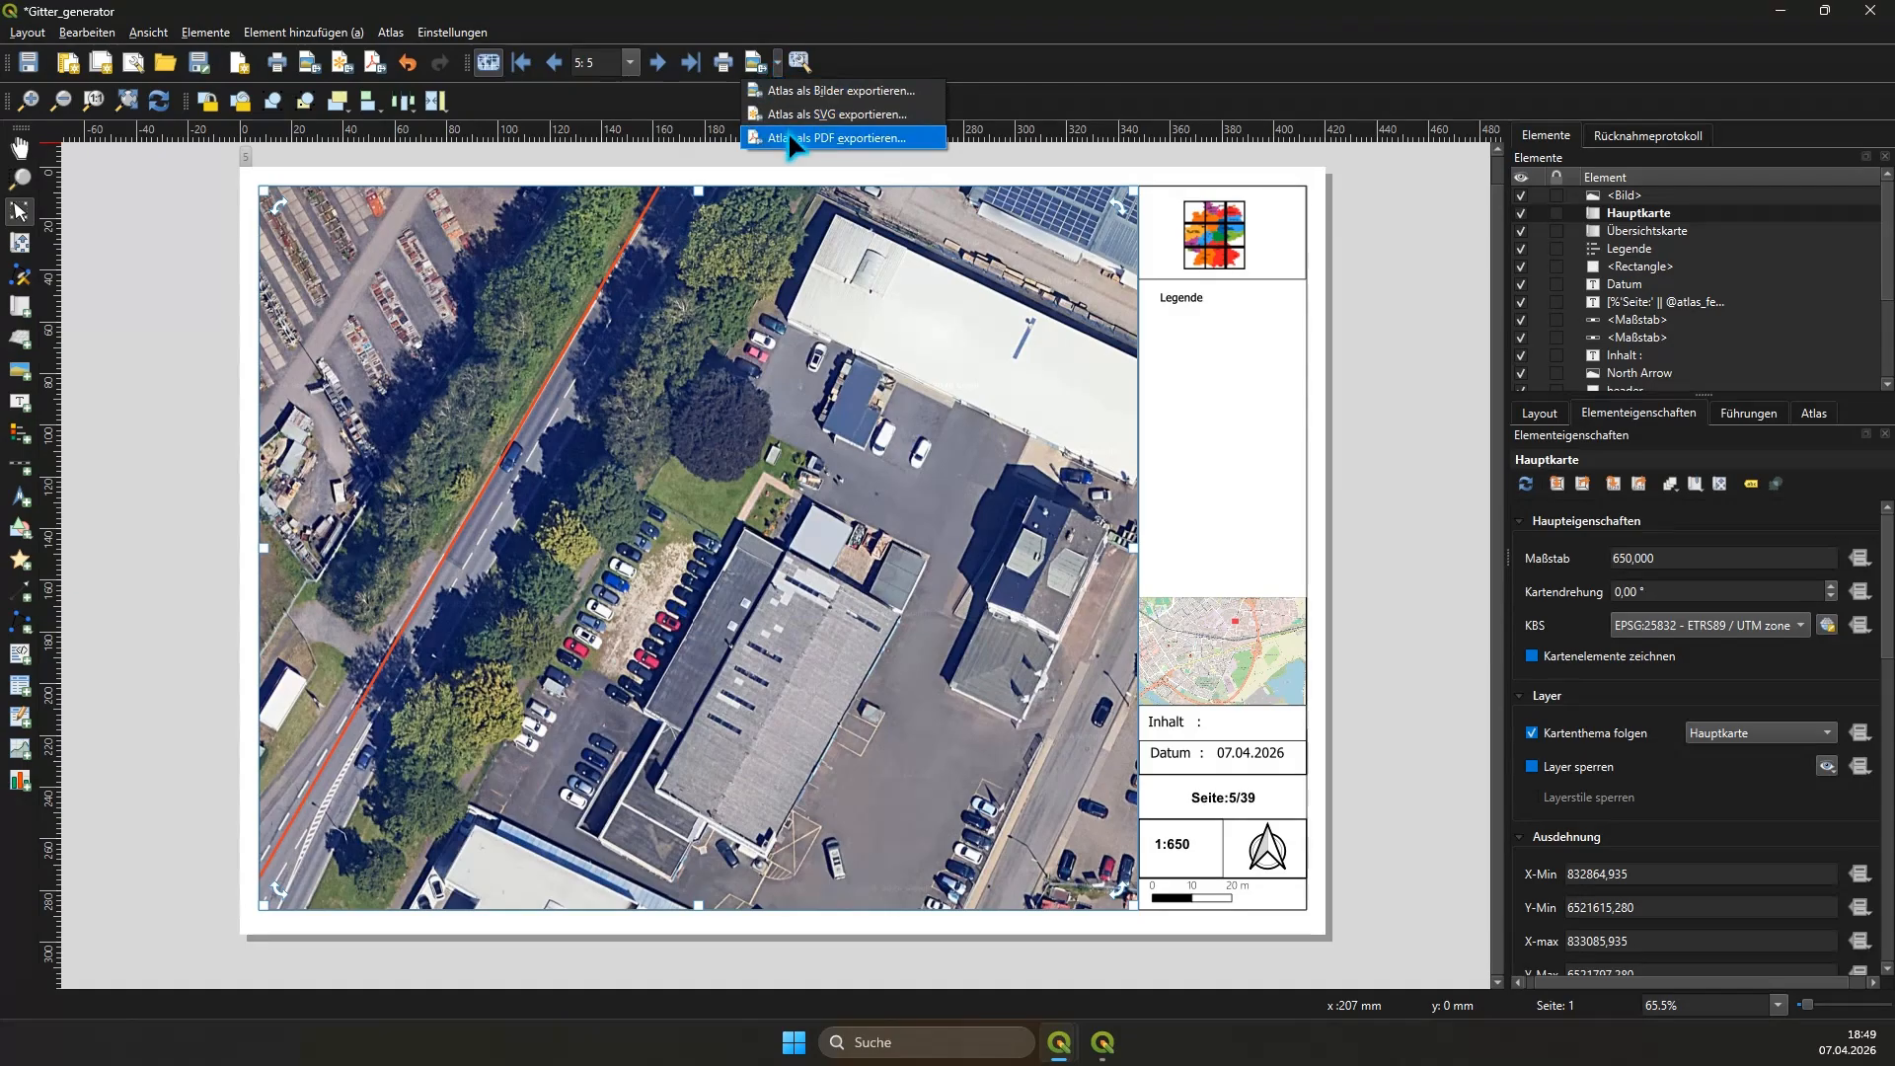
{"action": "left_click", "coordinate": [834, 138]}
Step: Return from the print layout to the main map window of the Atlas_GitterETRS32N project
{"action": "left_click", "coordinate": [1779, 11]}
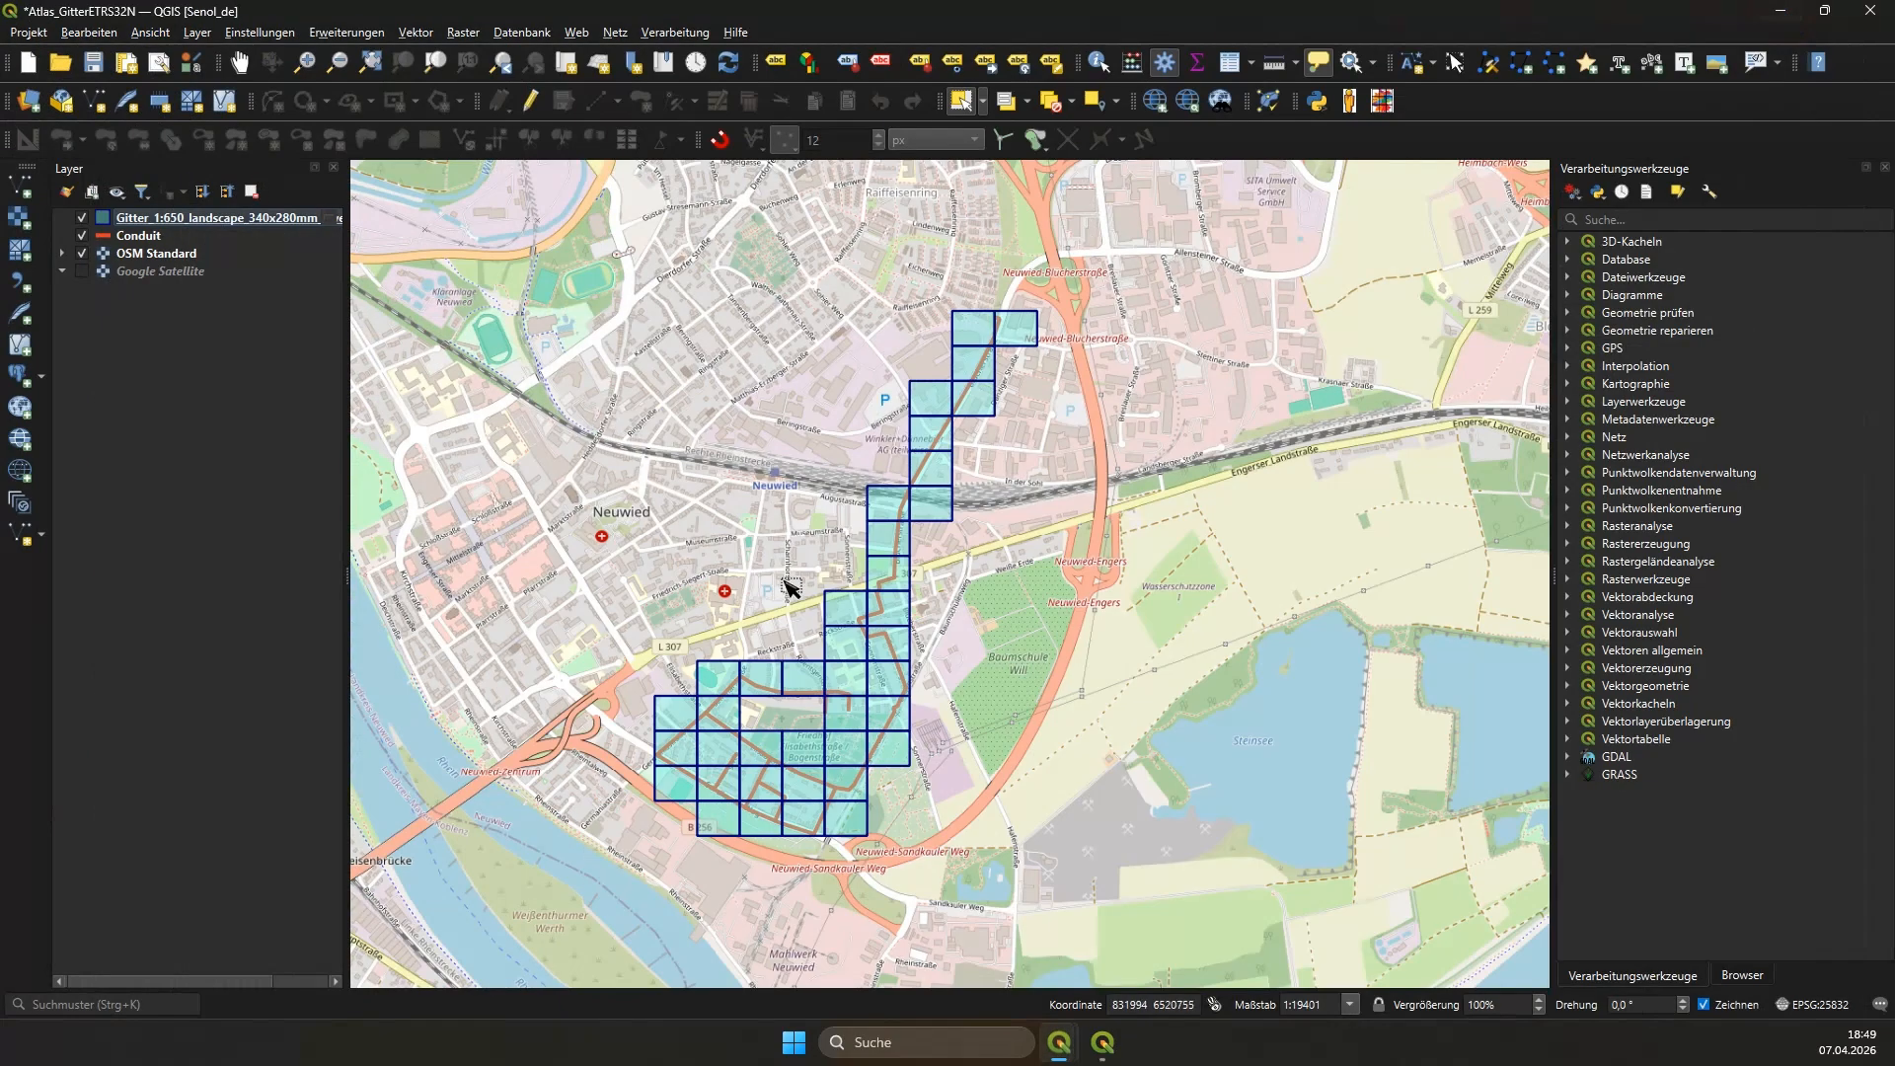
{"action": "left_click", "coordinate": [1383, 103]}
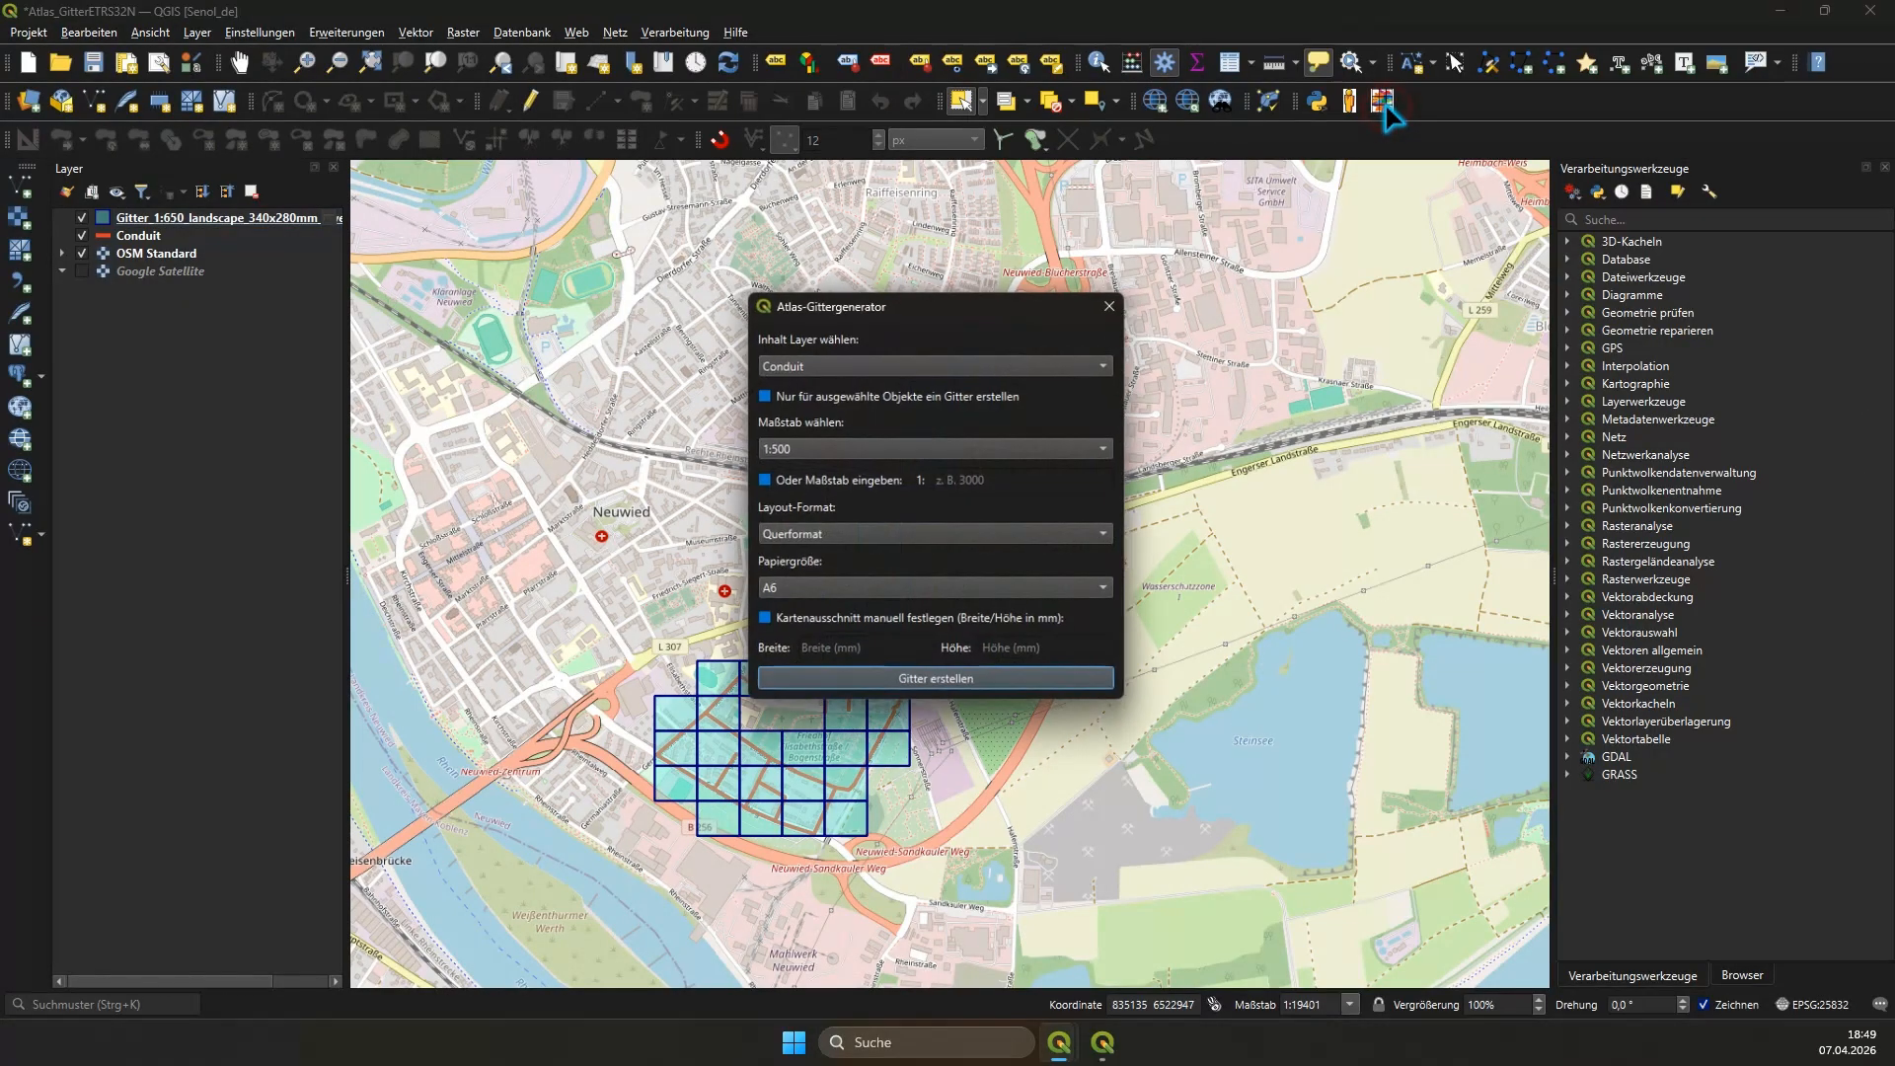
{"action": "left_click_drag", "start_coordinate": [957, 314], "coordinate": [1482, 312]}
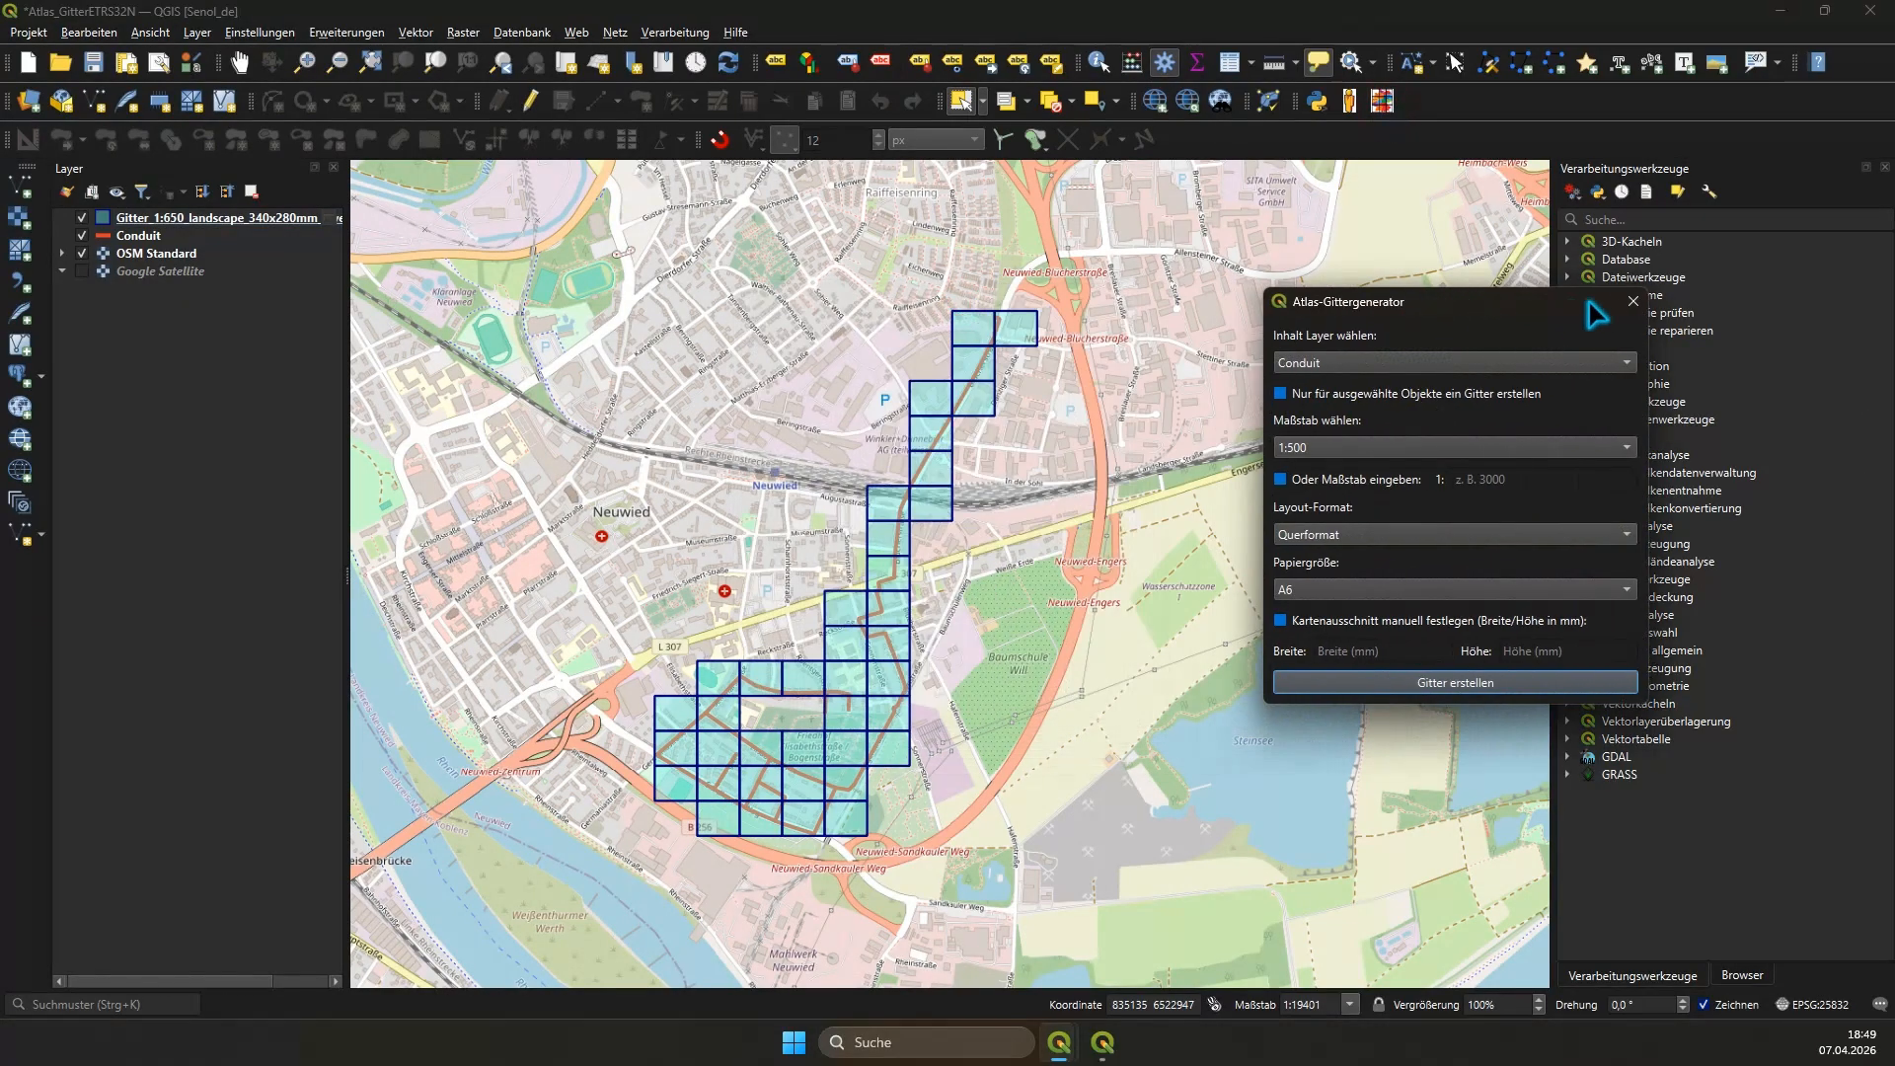
{"action": "left_click", "coordinate": [1637, 303]}
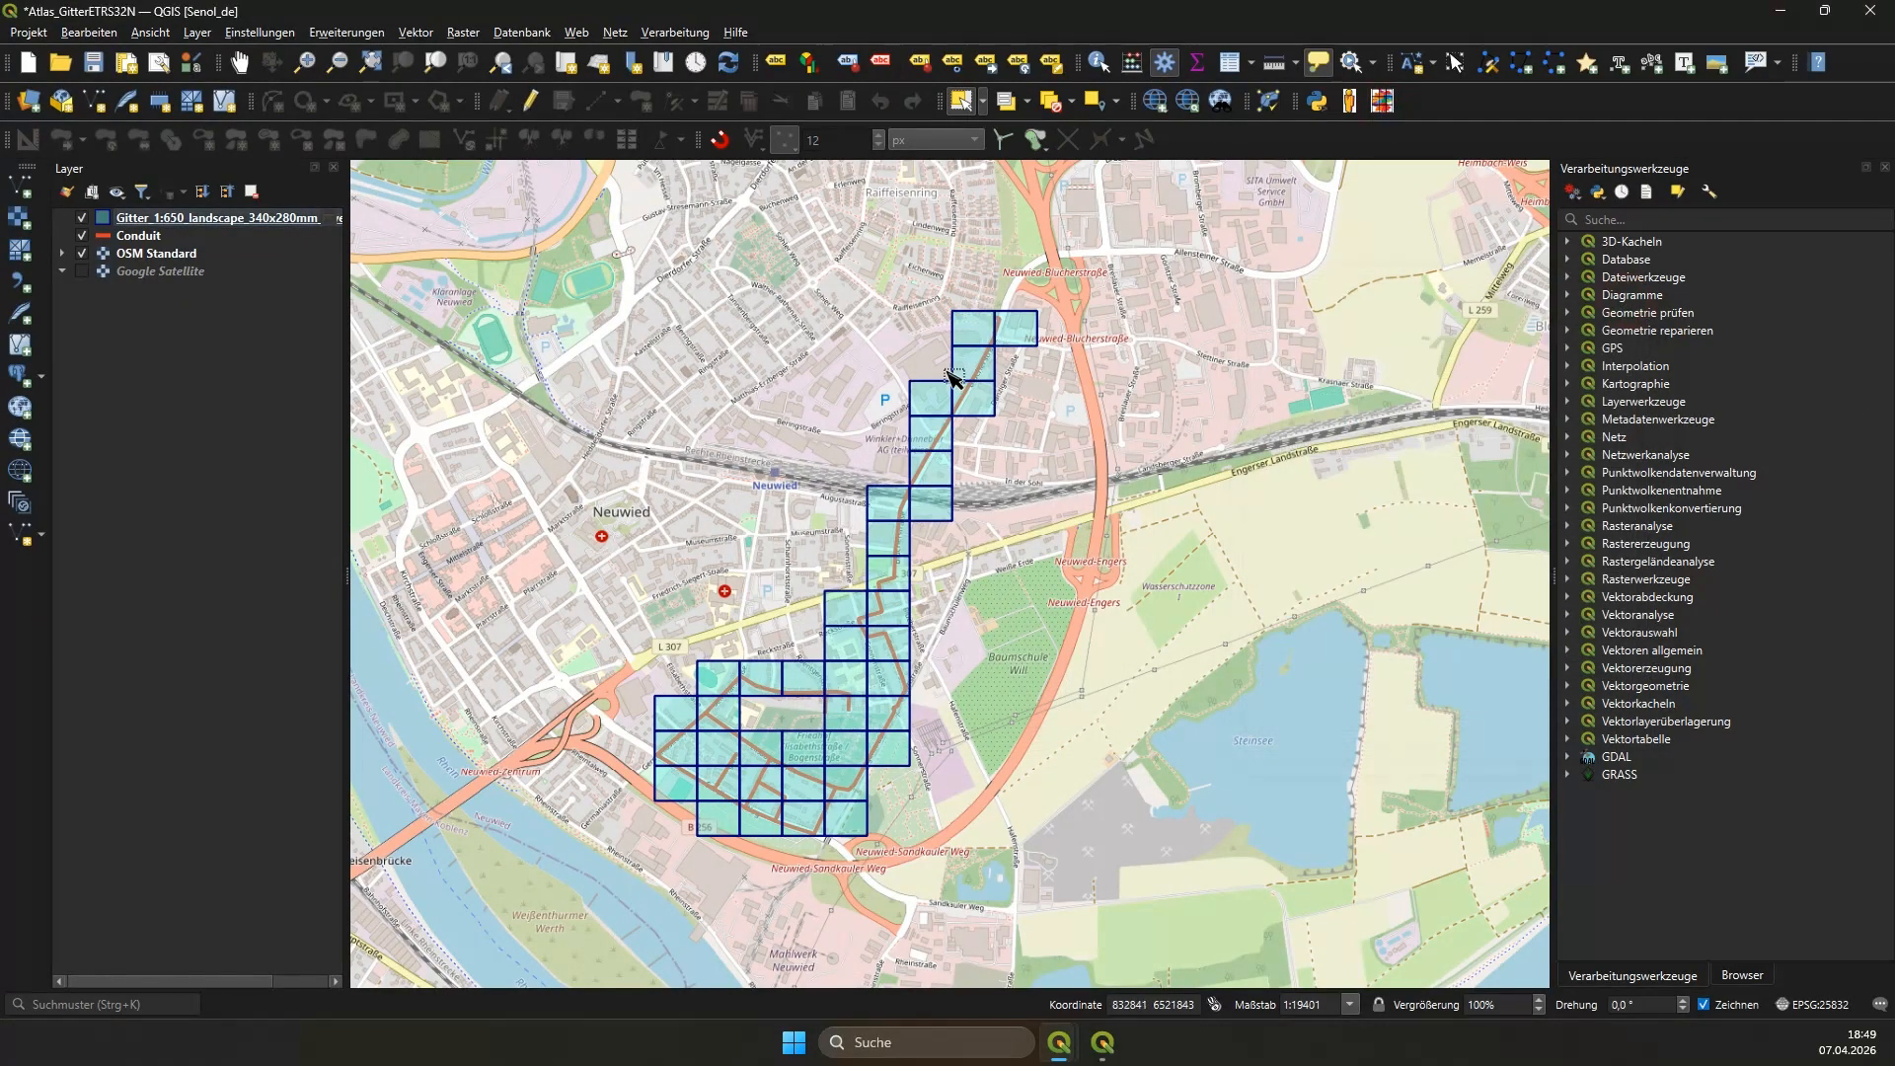
Step: Hide the 1:650 grid layer and select the long Conduit line that runs north across the railway
{"action": "left_click_drag", "start_coordinate": [347, 266], "coordinate": [471, 266]}
{"action": "left_click", "coordinate": [82, 217]}
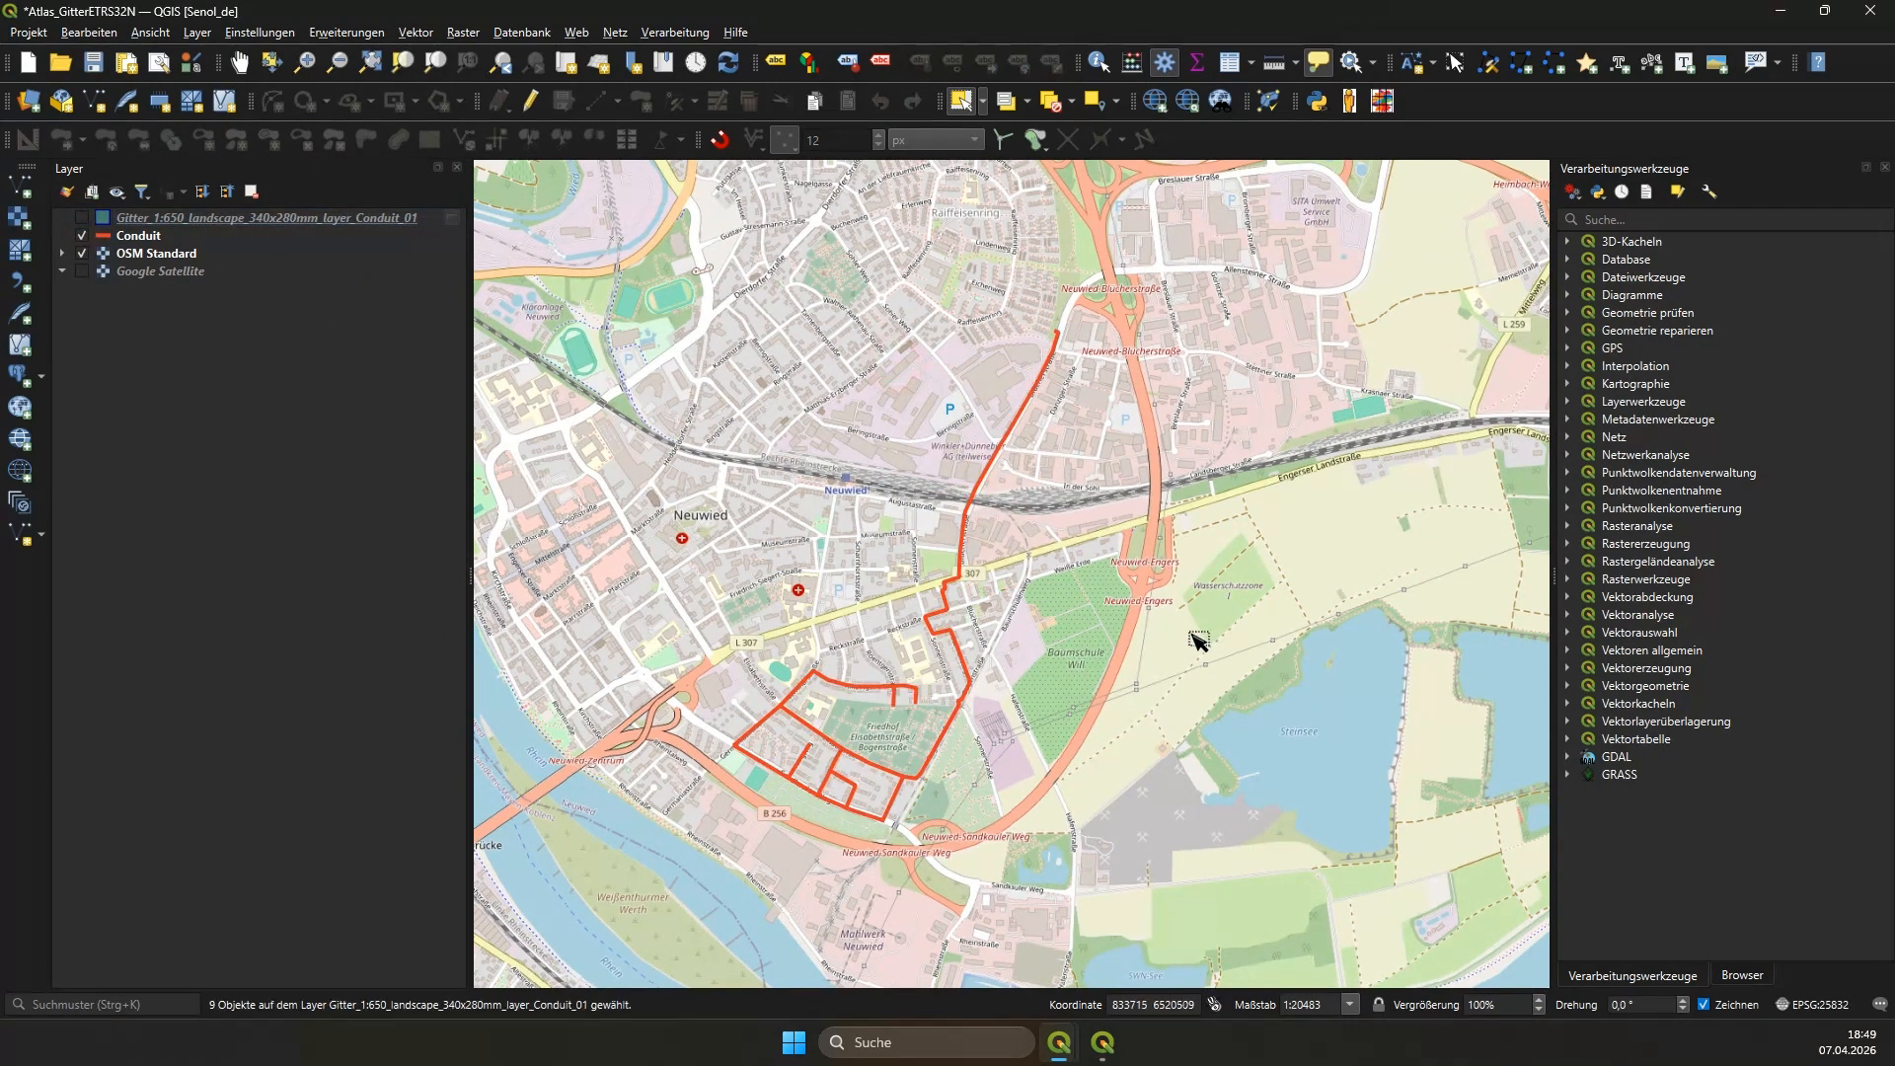
{"action": "left_click", "coordinate": [148, 237]}
{"action": "left_click_drag", "start_coordinate": [870, 397], "coordinate": [1061, 549]}
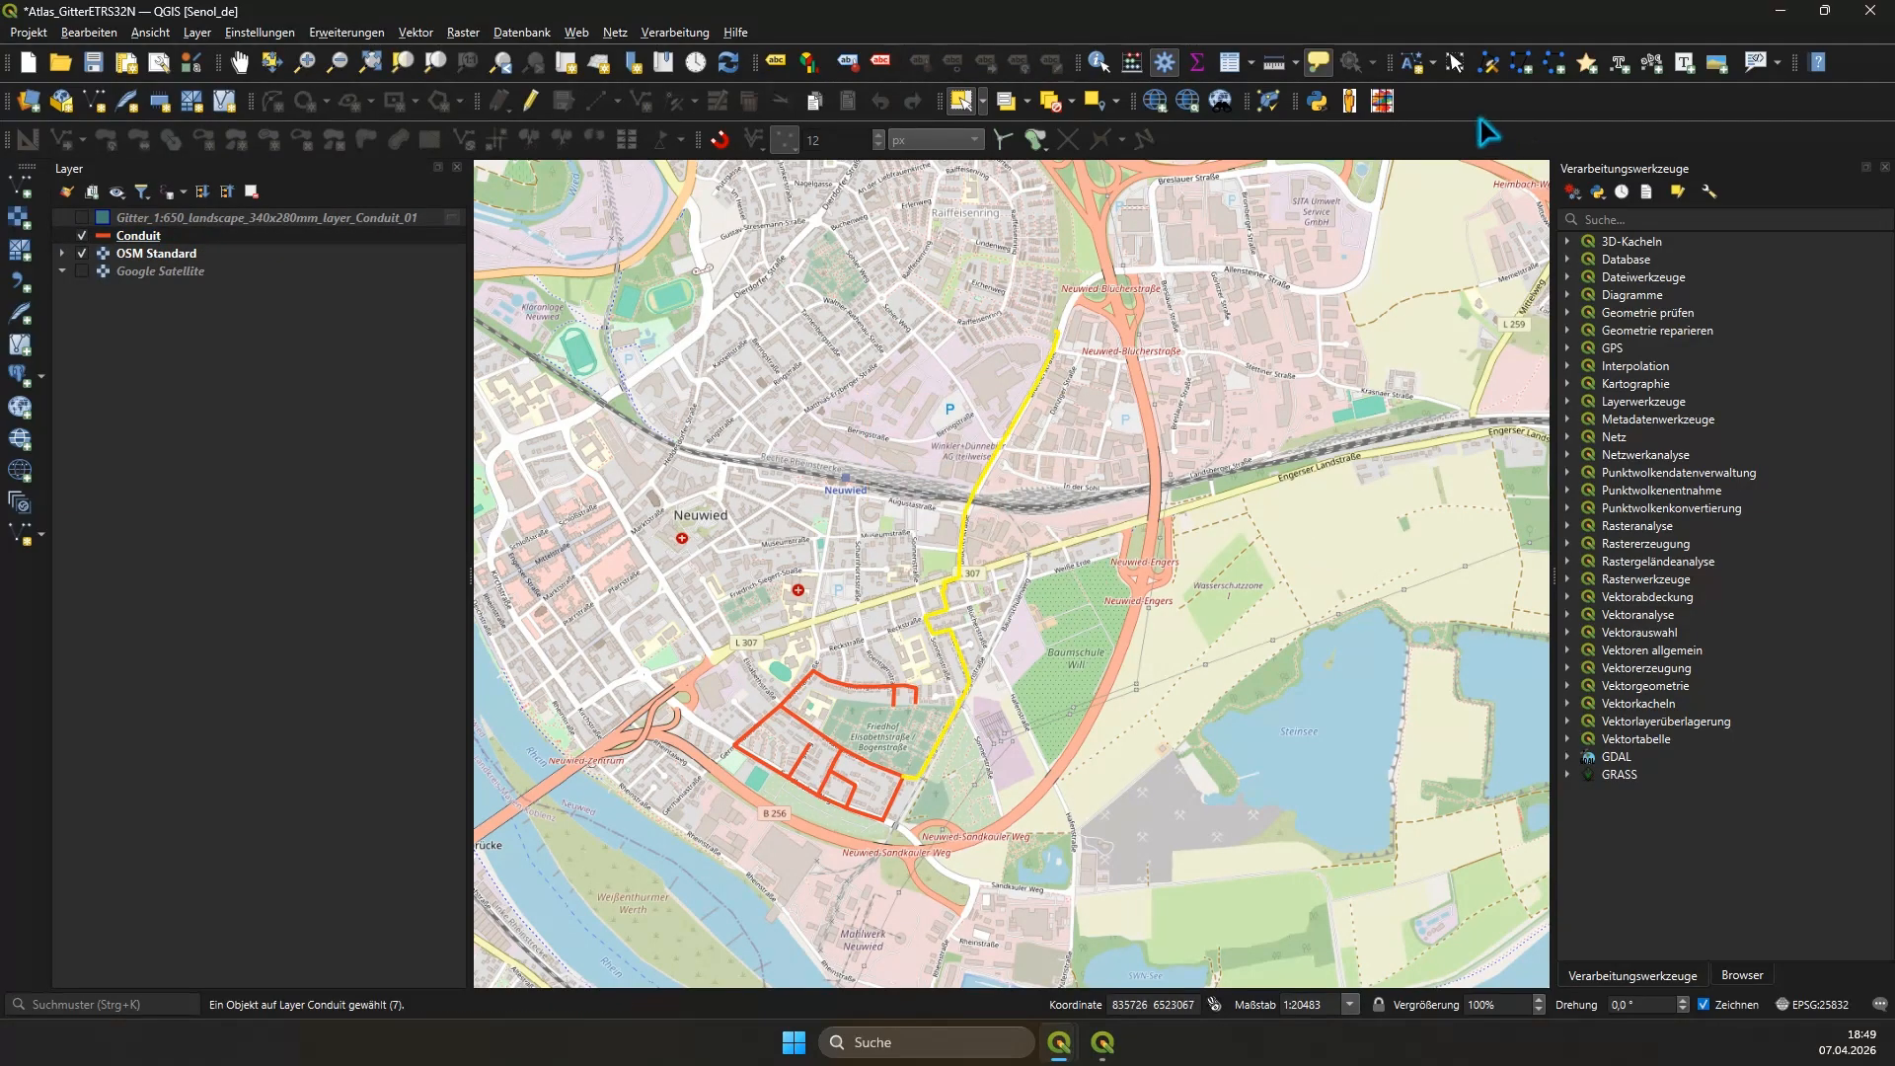
Step: Generate a landscape A3 grid at 1:750 with the Atlas-Gittergenerator, restricted to the selected Conduit feature
{"action": "left_click", "coordinate": [1381, 100]}
{"action": "left_click_drag", "start_coordinate": [999, 303], "coordinate": [1498, 314]}
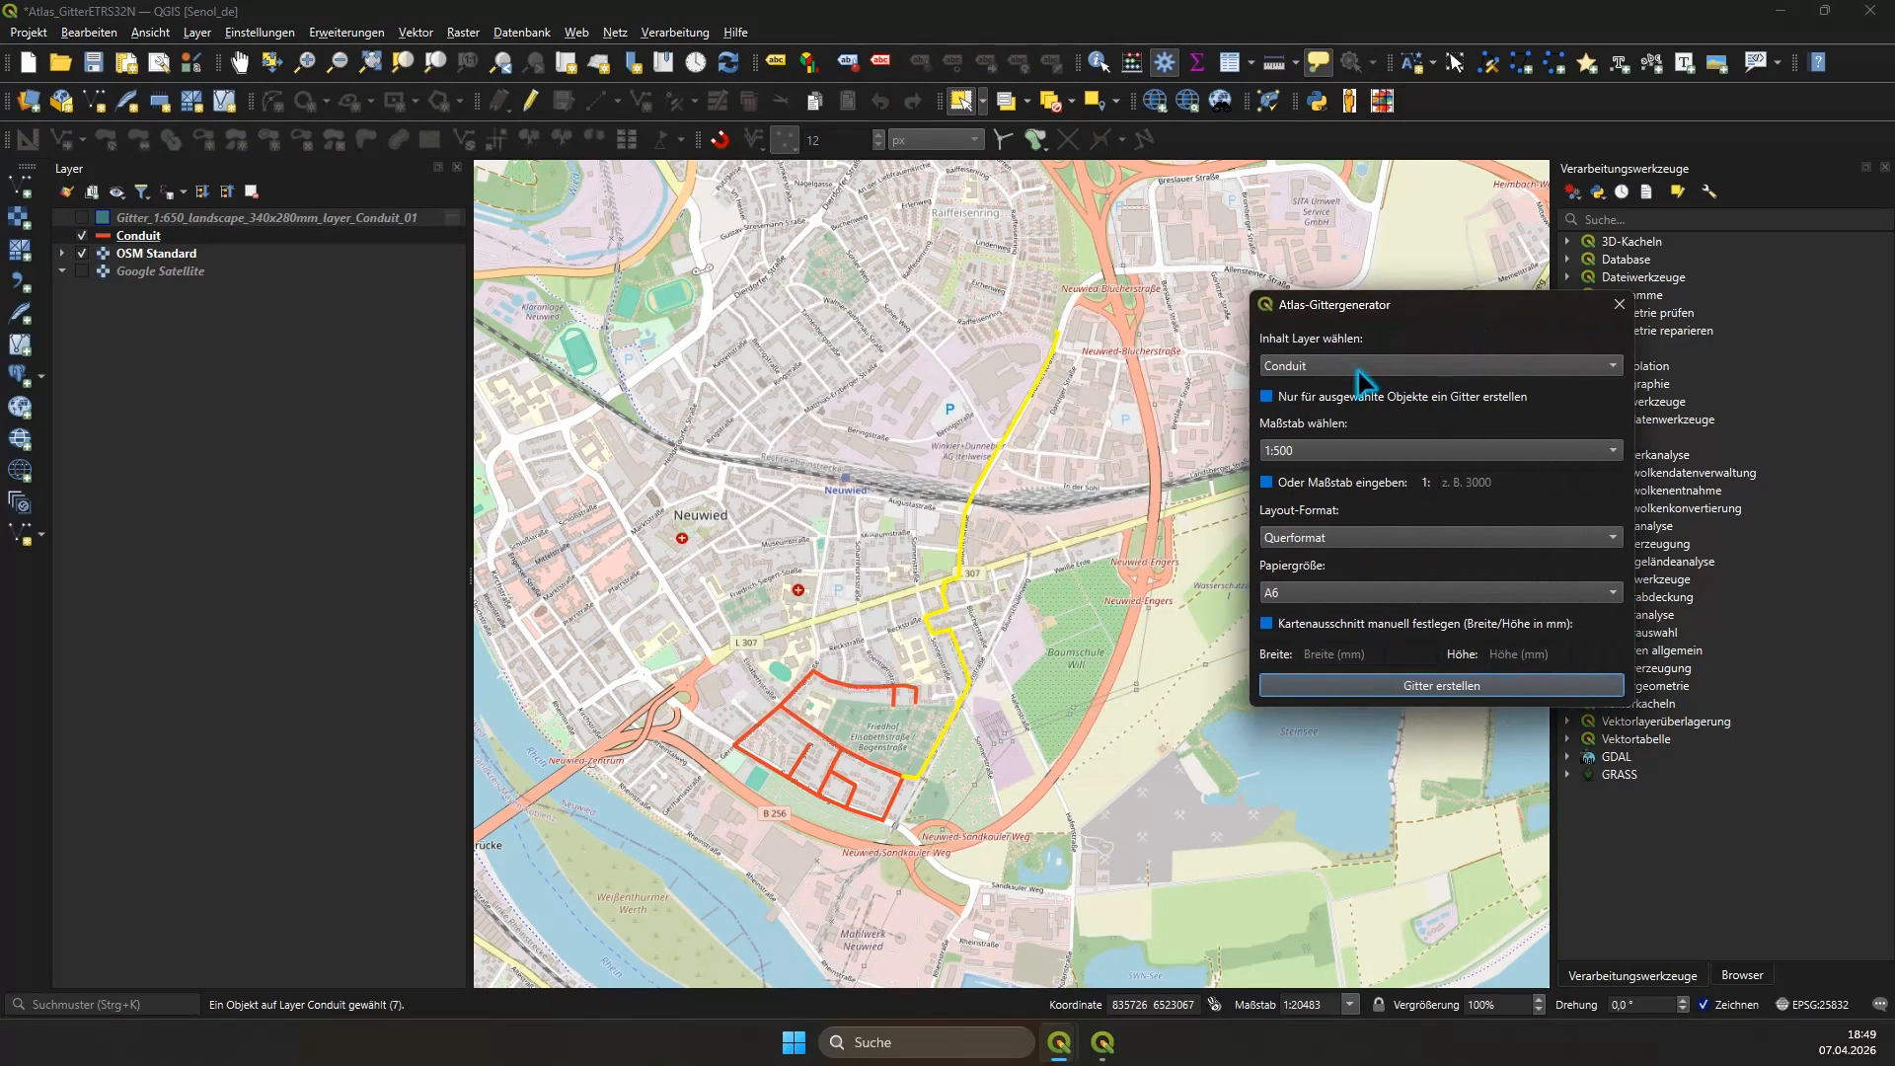
{"action": "left_click", "coordinate": [1359, 400]}
{"action": "left_click", "coordinate": [1358, 450]}
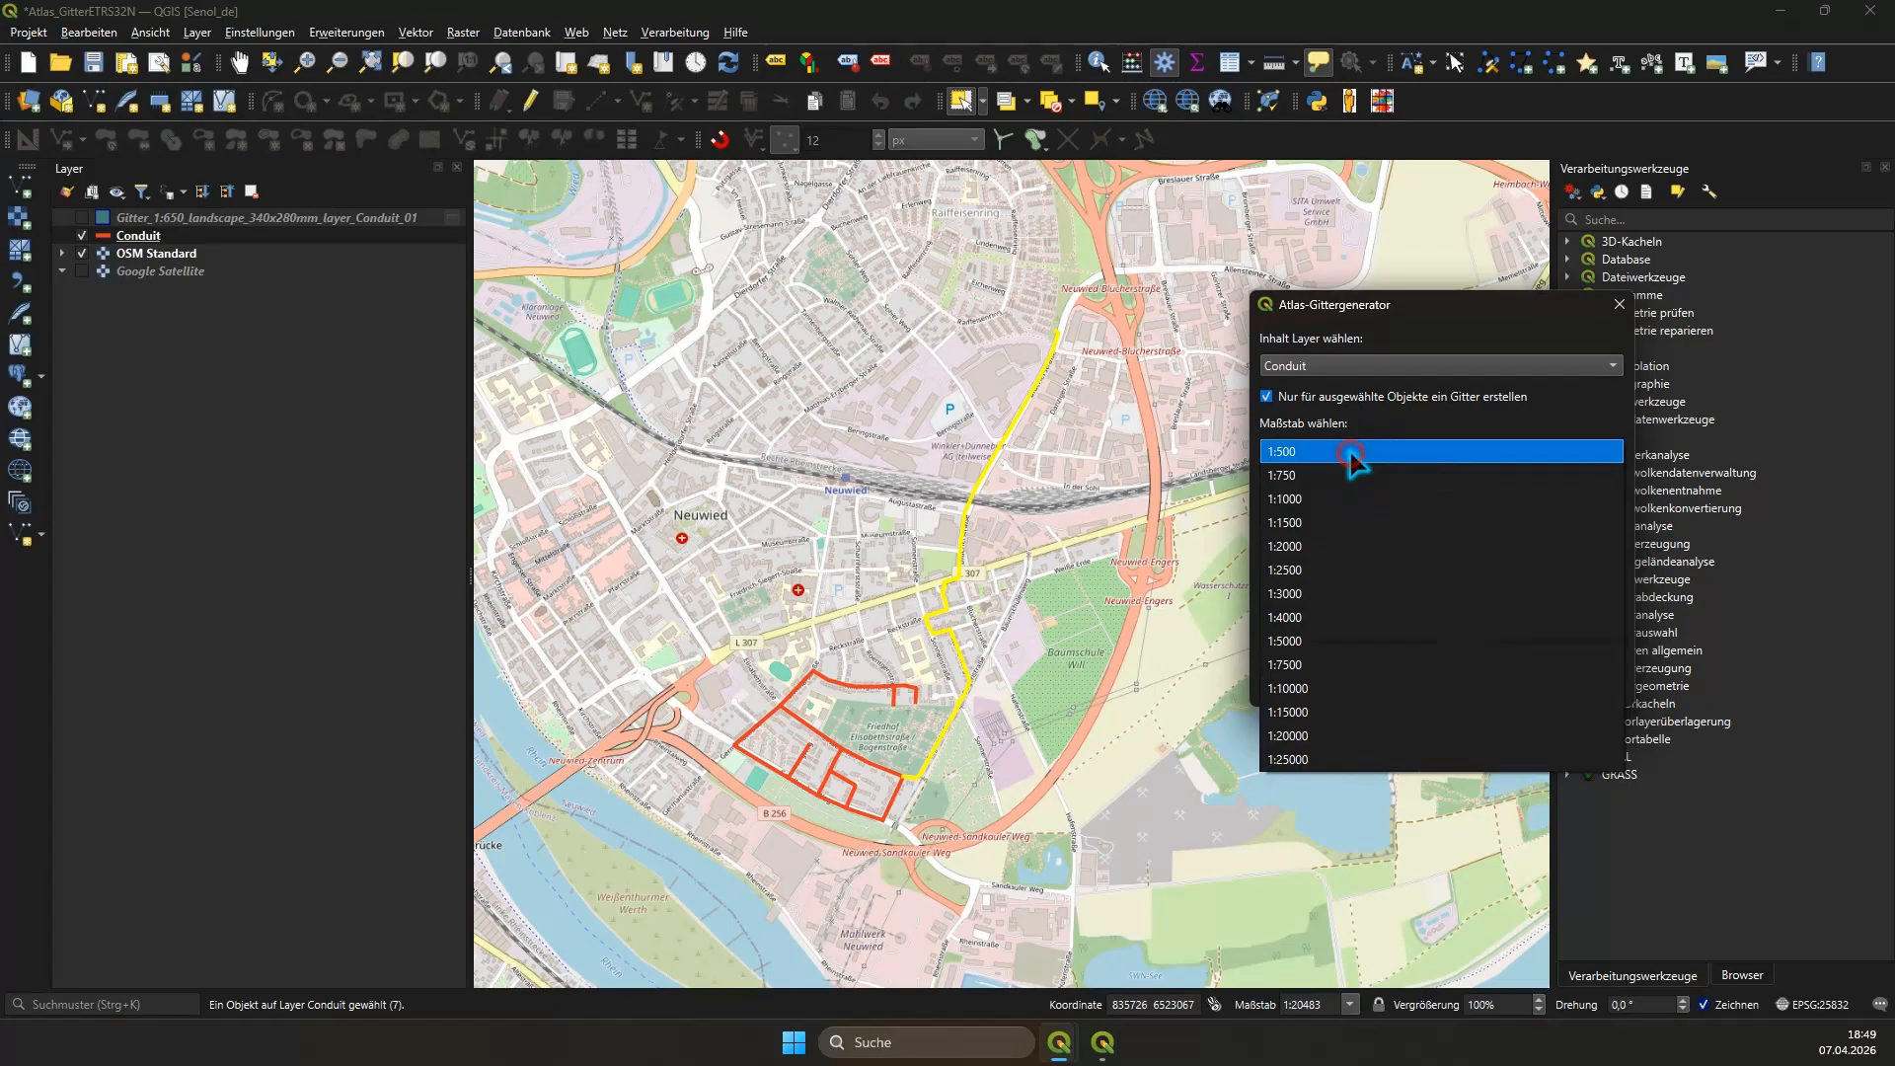
{"action": "left_click", "coordinate": [1342, 475]}
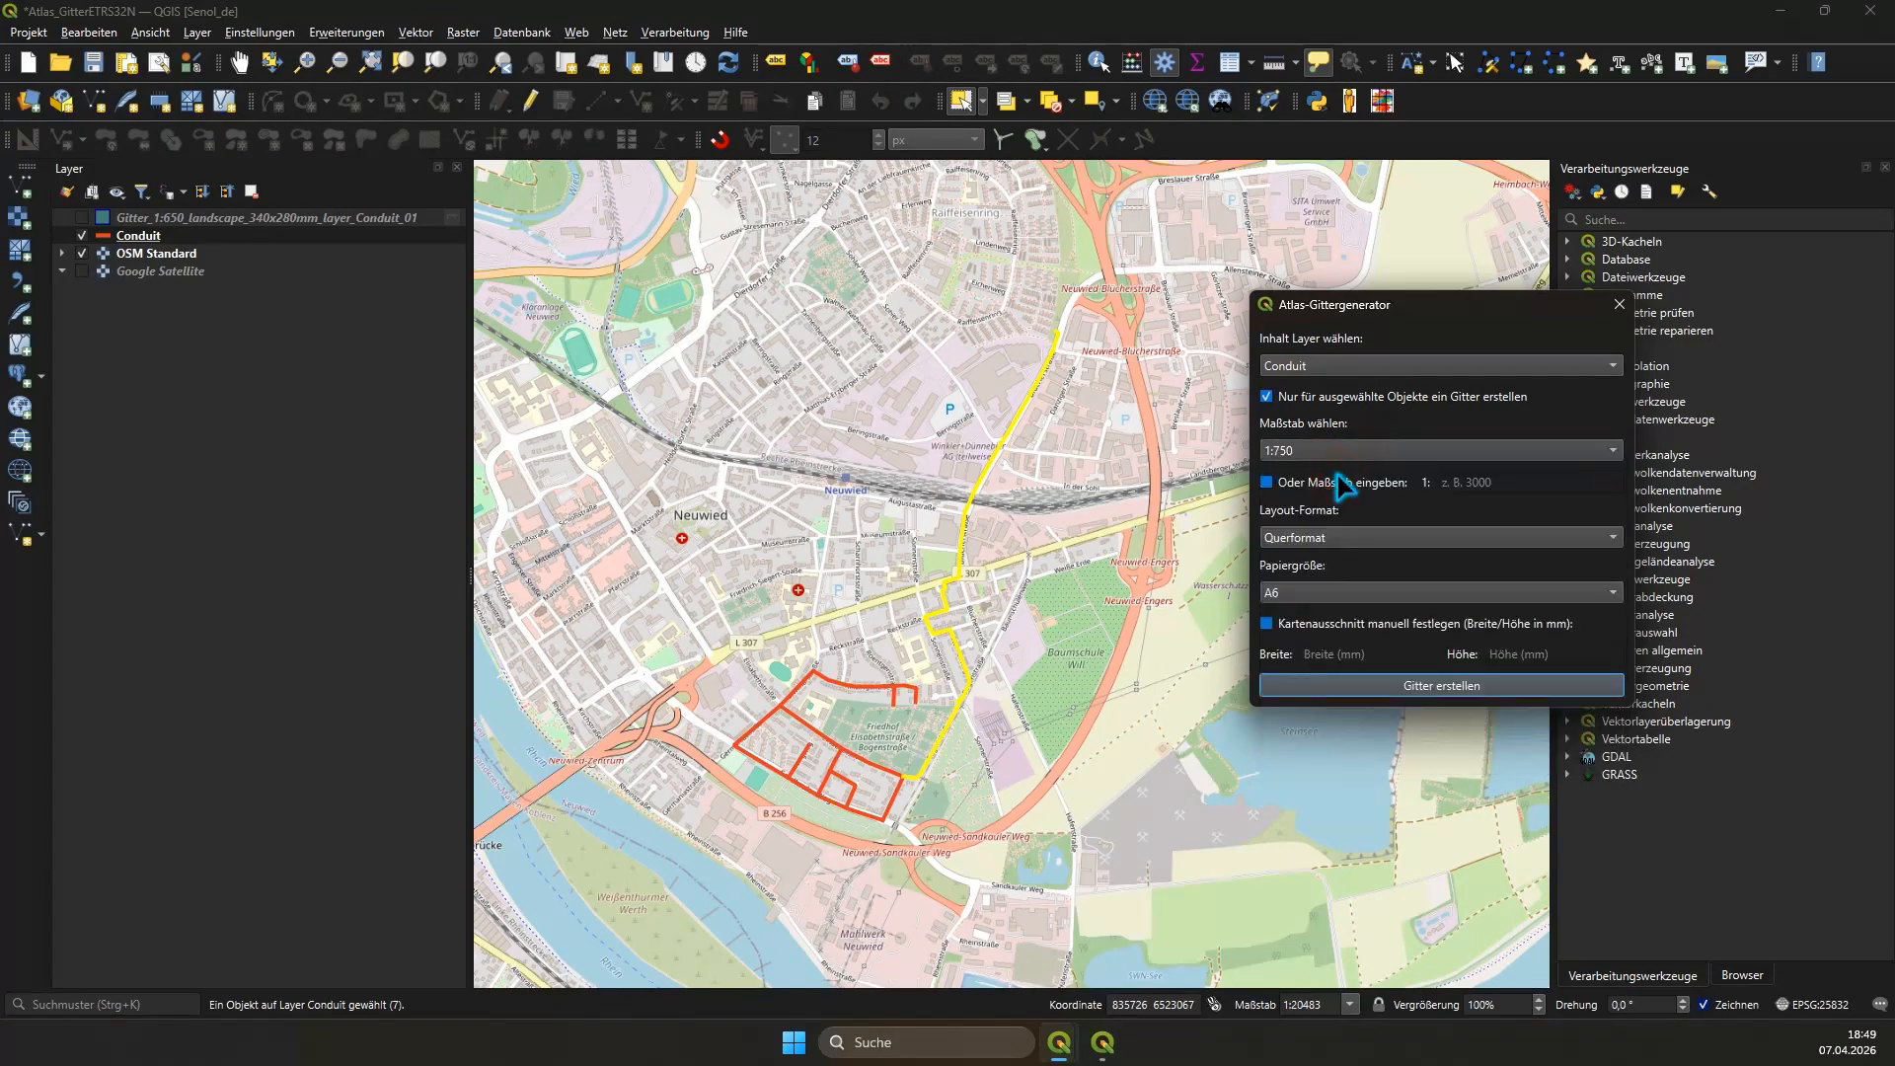
{"action": "left_click", "coordinate": [1303, 597]}
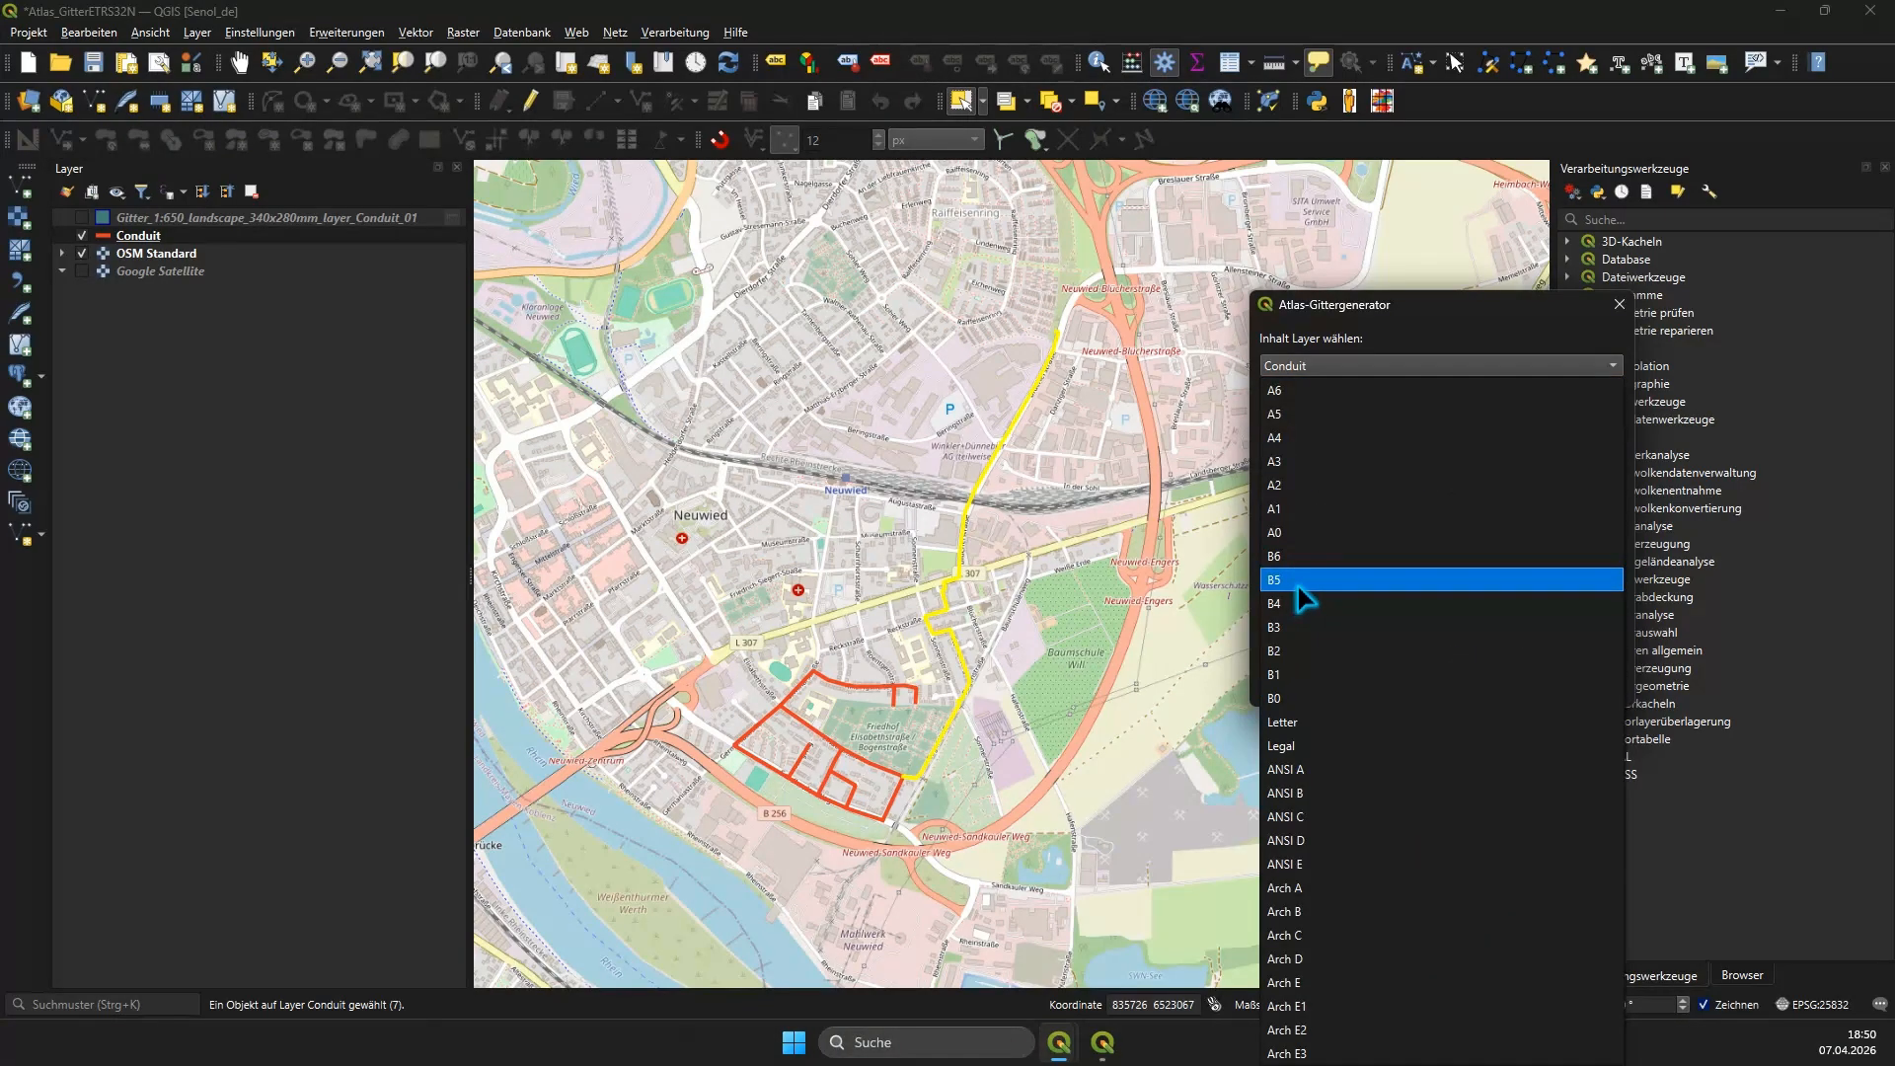
{"action": "left_click", "coordinate": [1315, 467]}
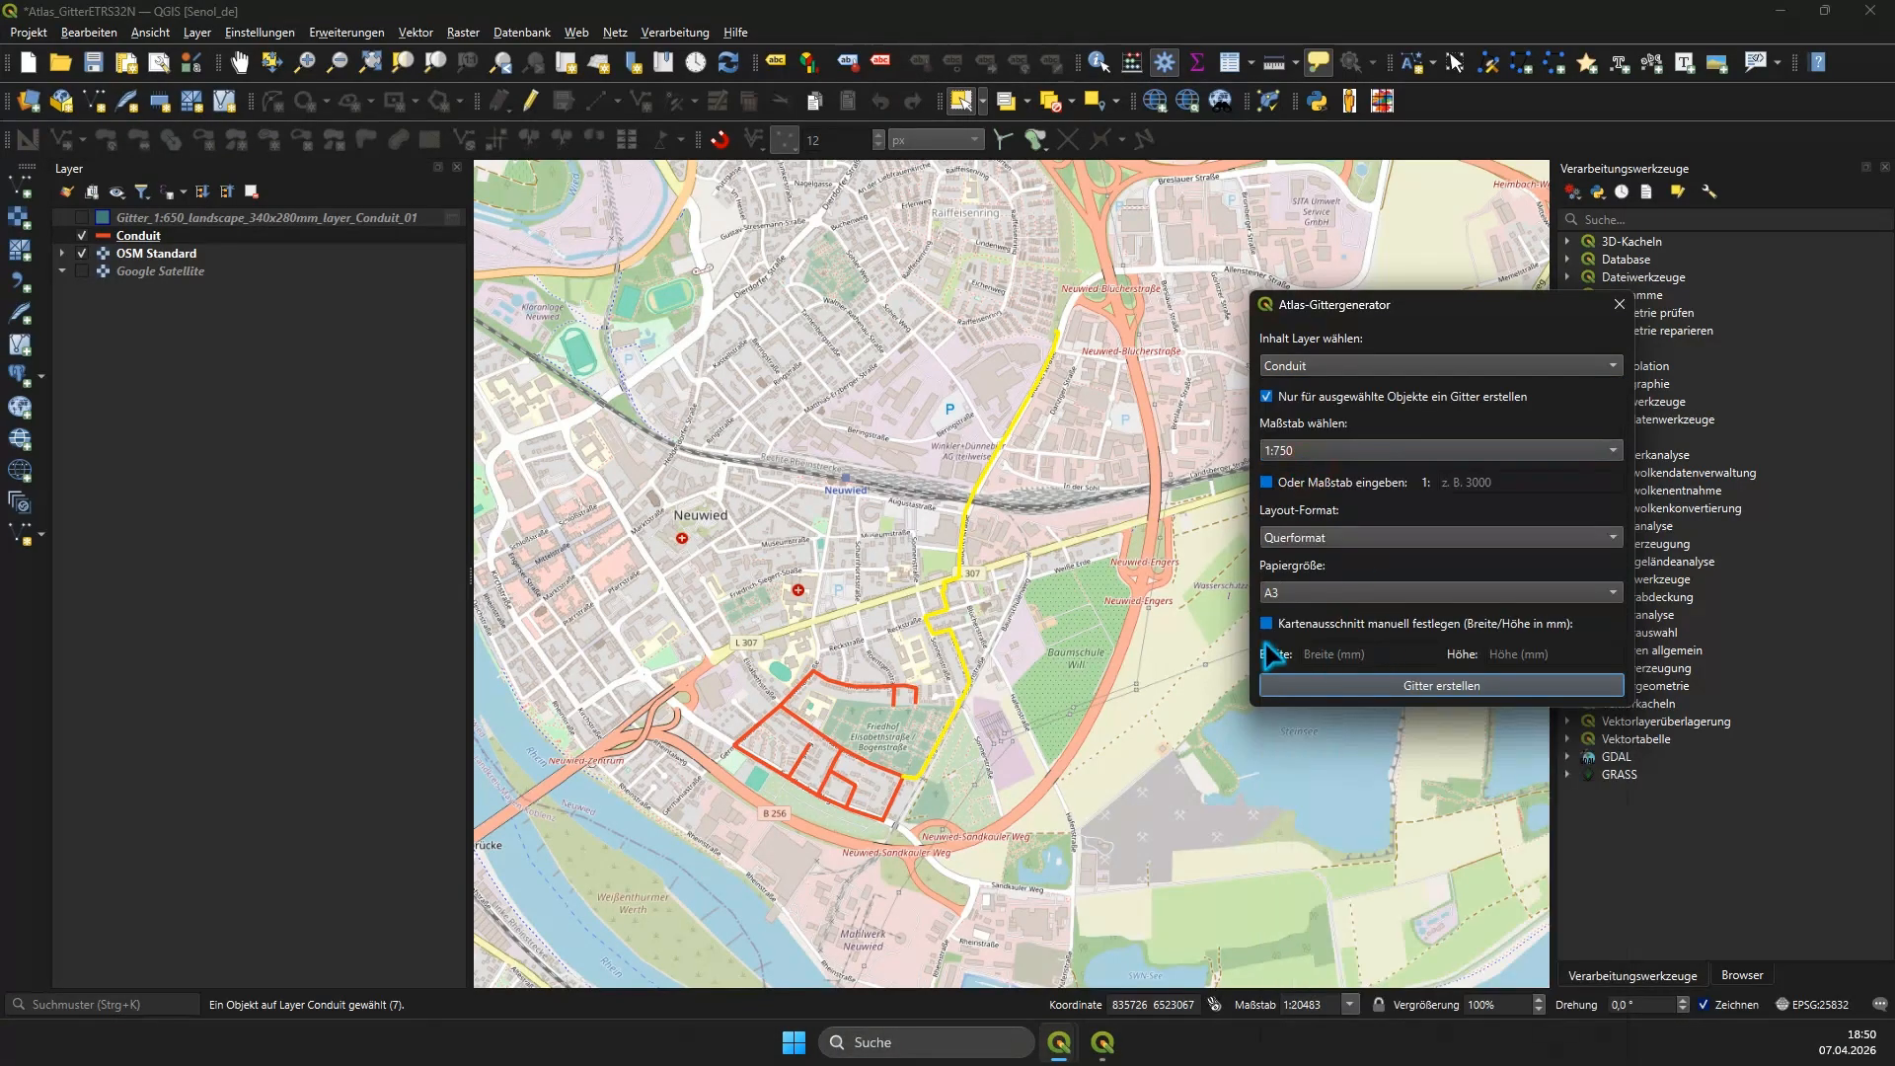
{"action": "left_click", "coordinate": [1393, 685]}
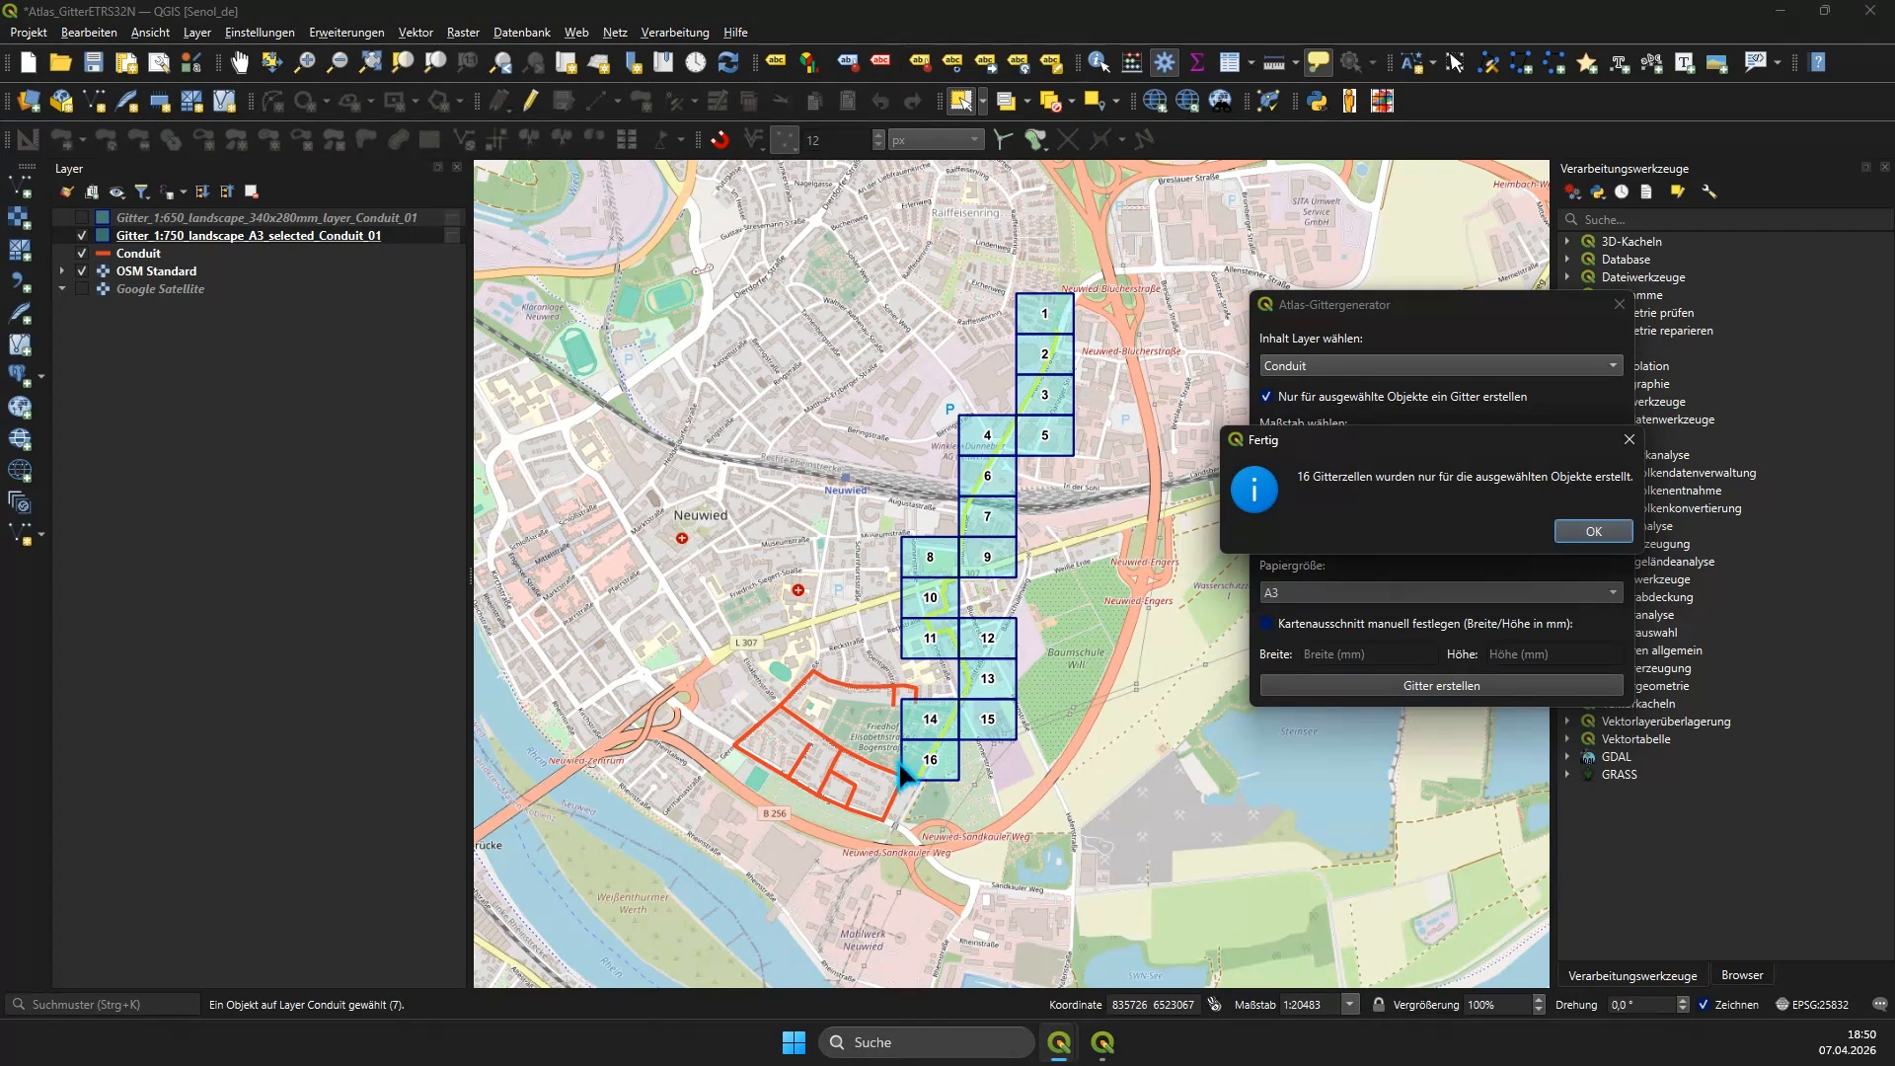
{"action": "left_click", "coordinate": [1606, 531]}
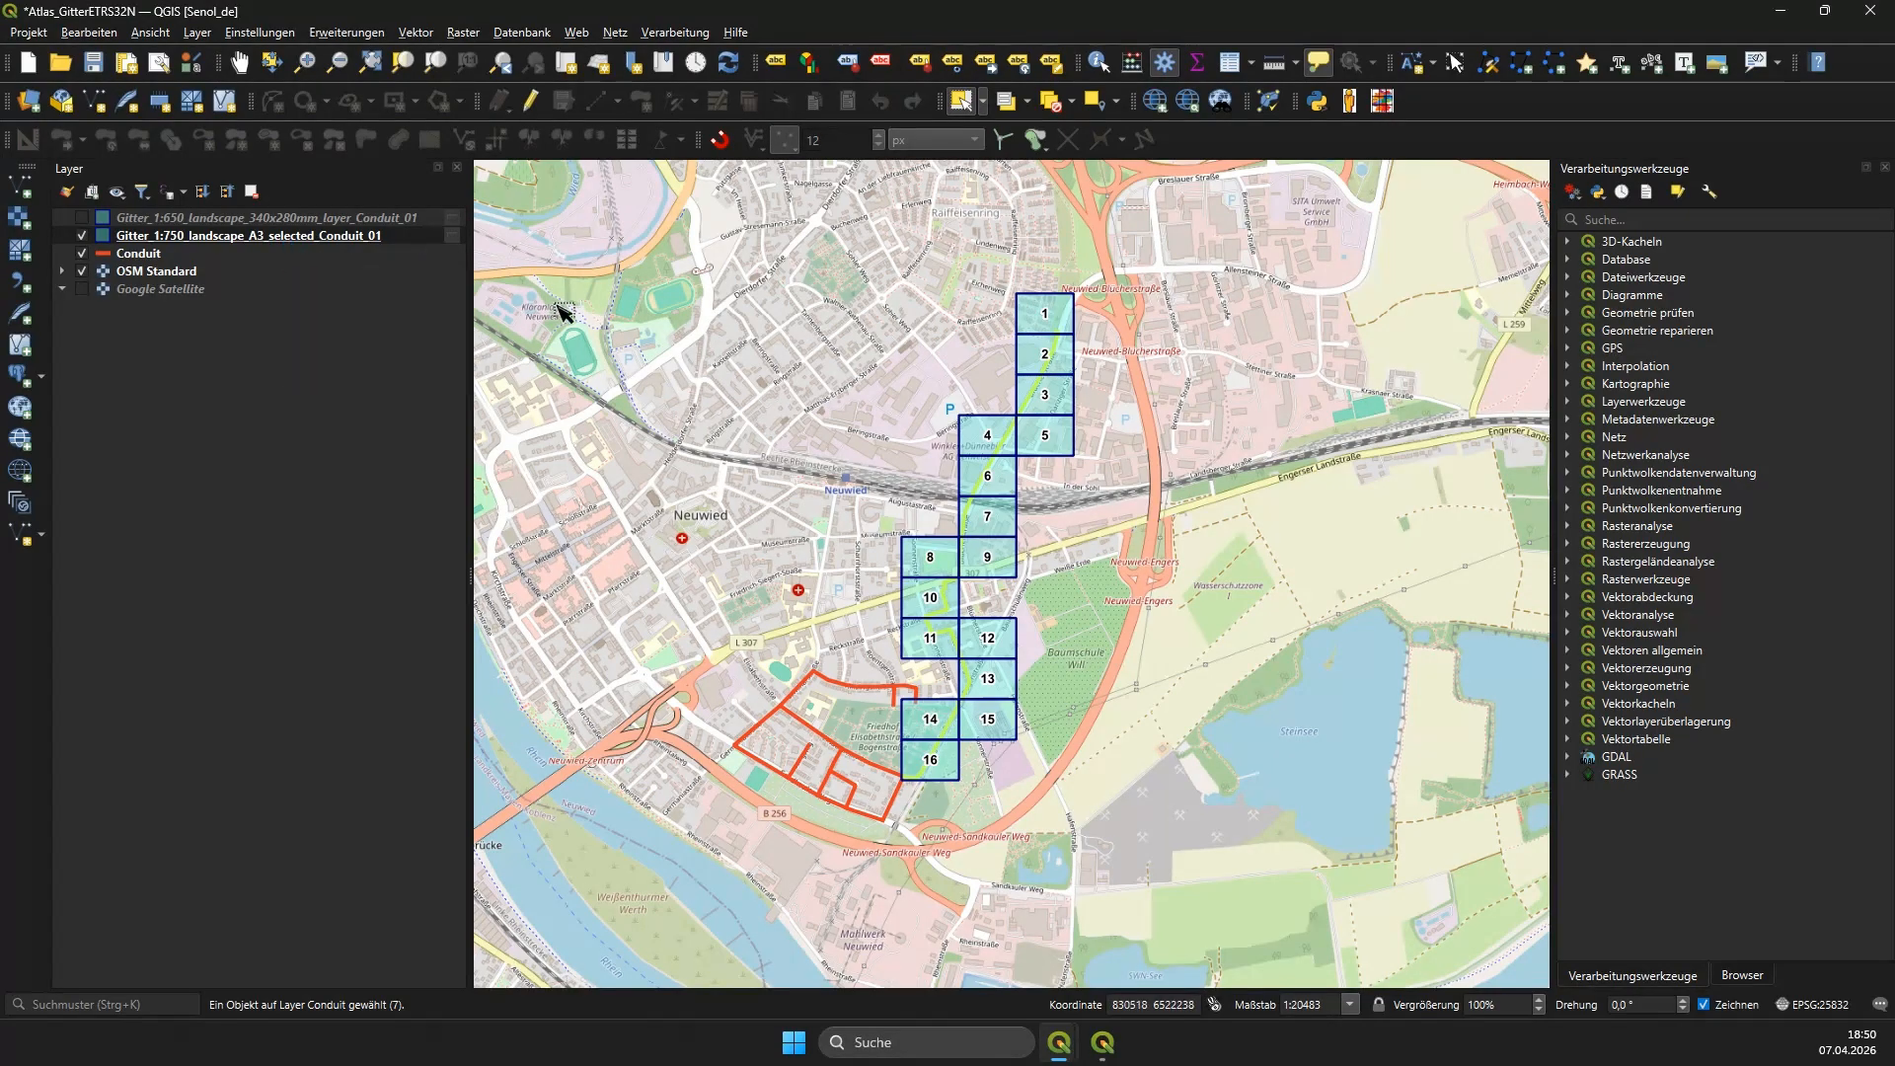
{"action": "left_click", "coordinate": [301, 443]}
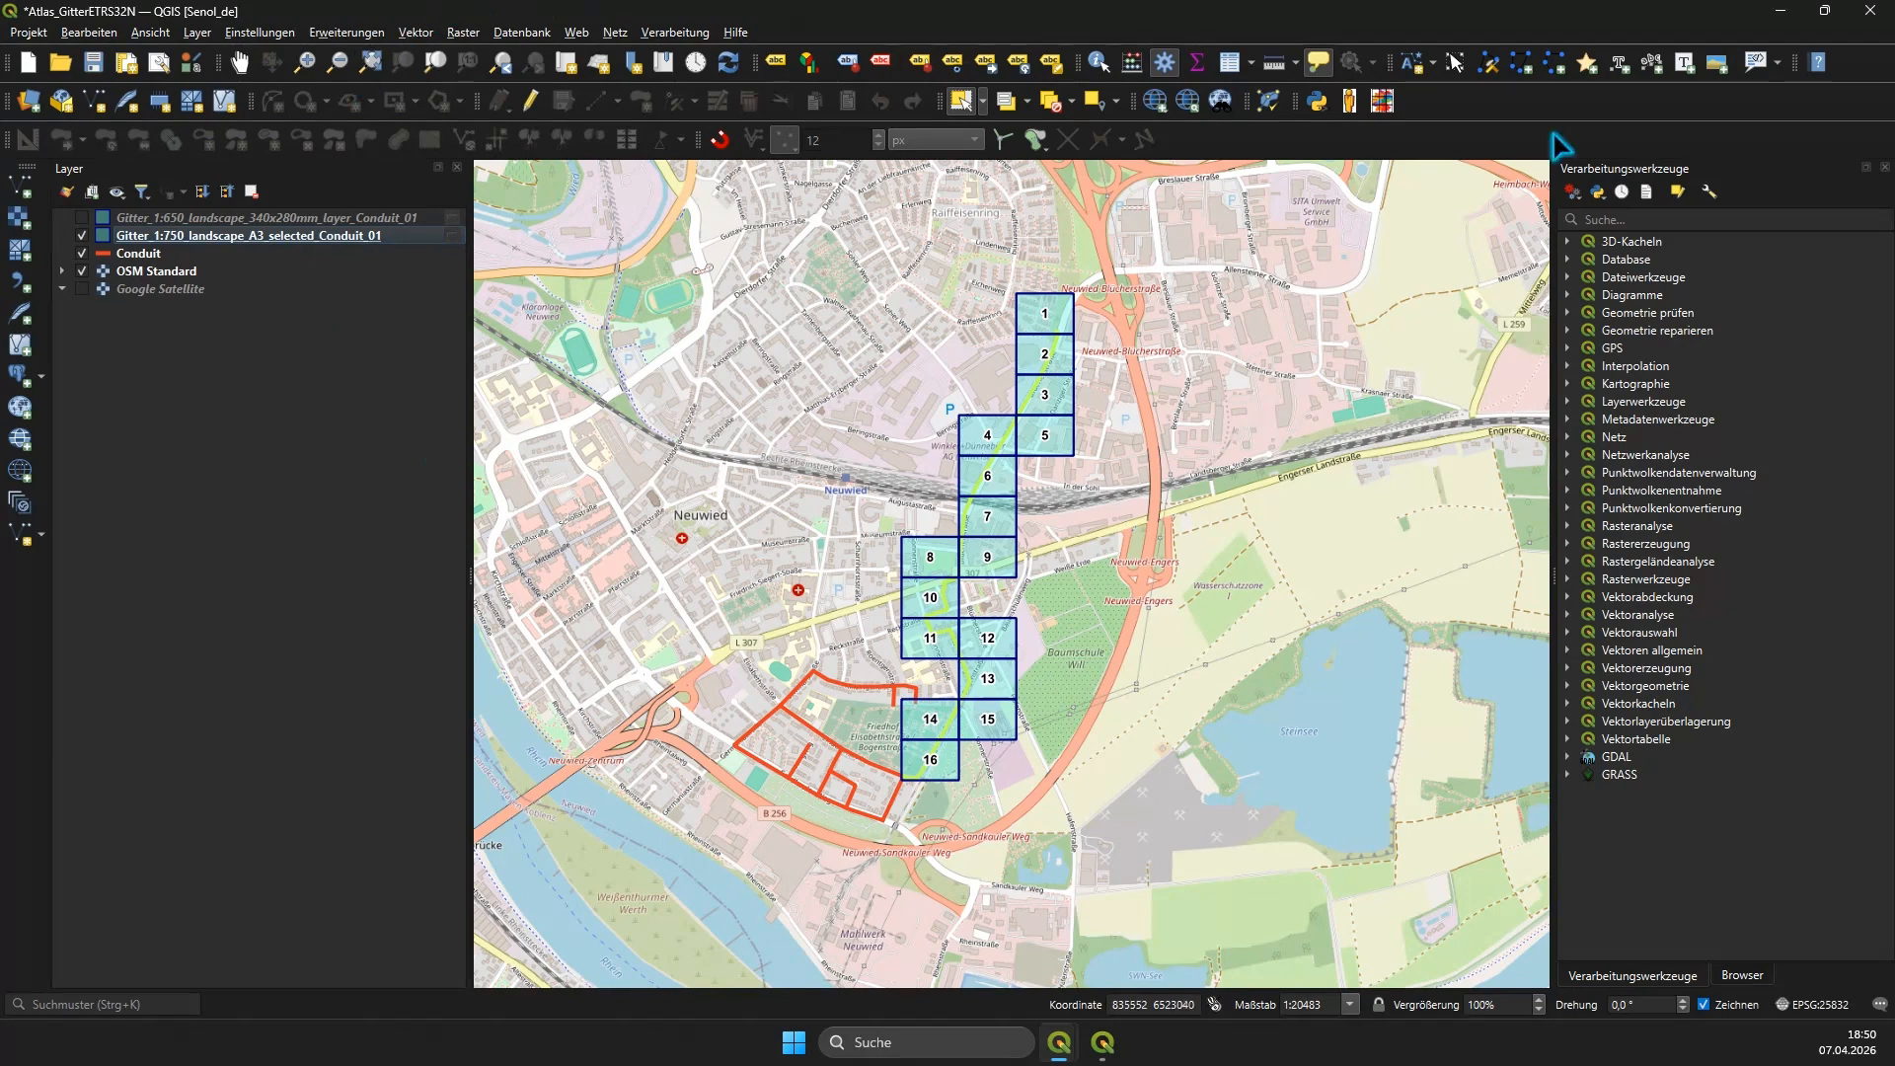
Step: Switch to the Atlas_Gitter_WGS84 project and open the Atlas Grid Generator with the Elisabethstrasse_Neuwied layer as input
{"action": "left_click", "coordinate": [1780, 12]}
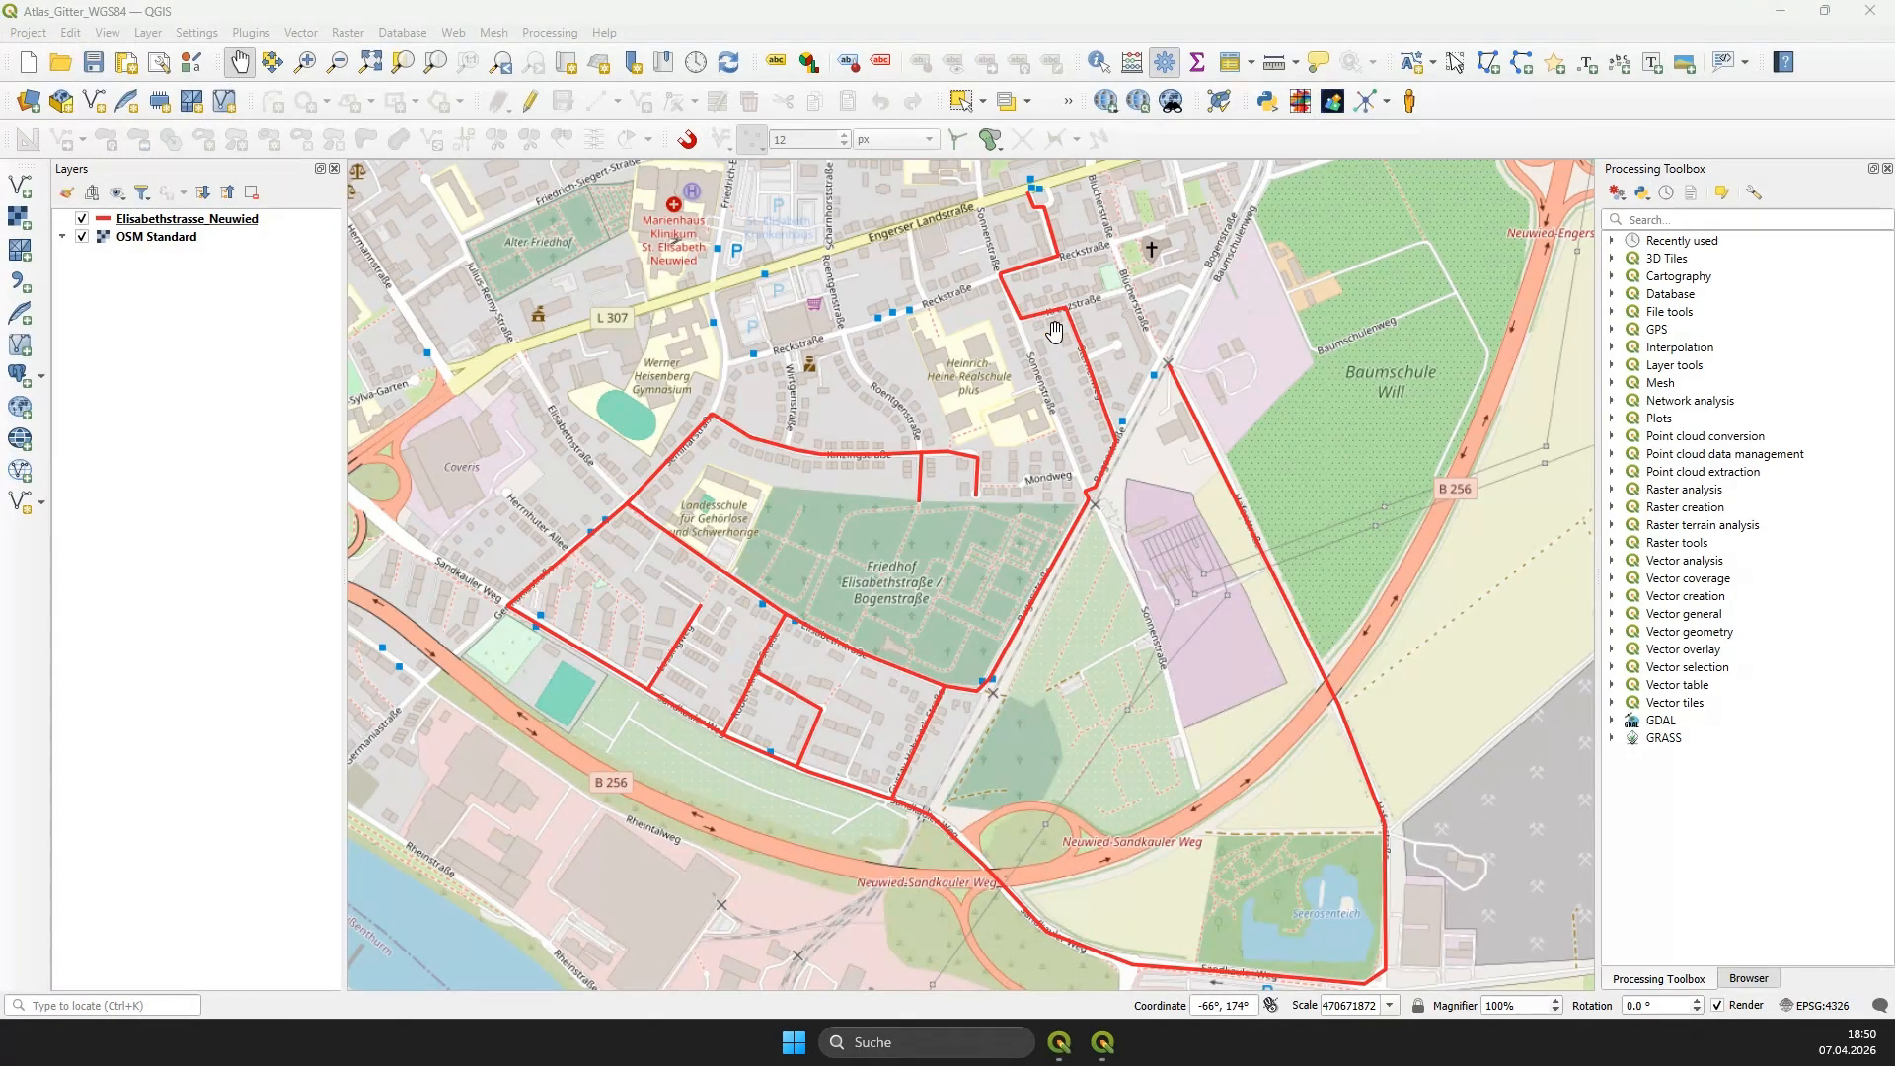
{"action": "scroll", "coordinate": [1056, 331], "scroll_direction": "down", "scroll_amount": 1}
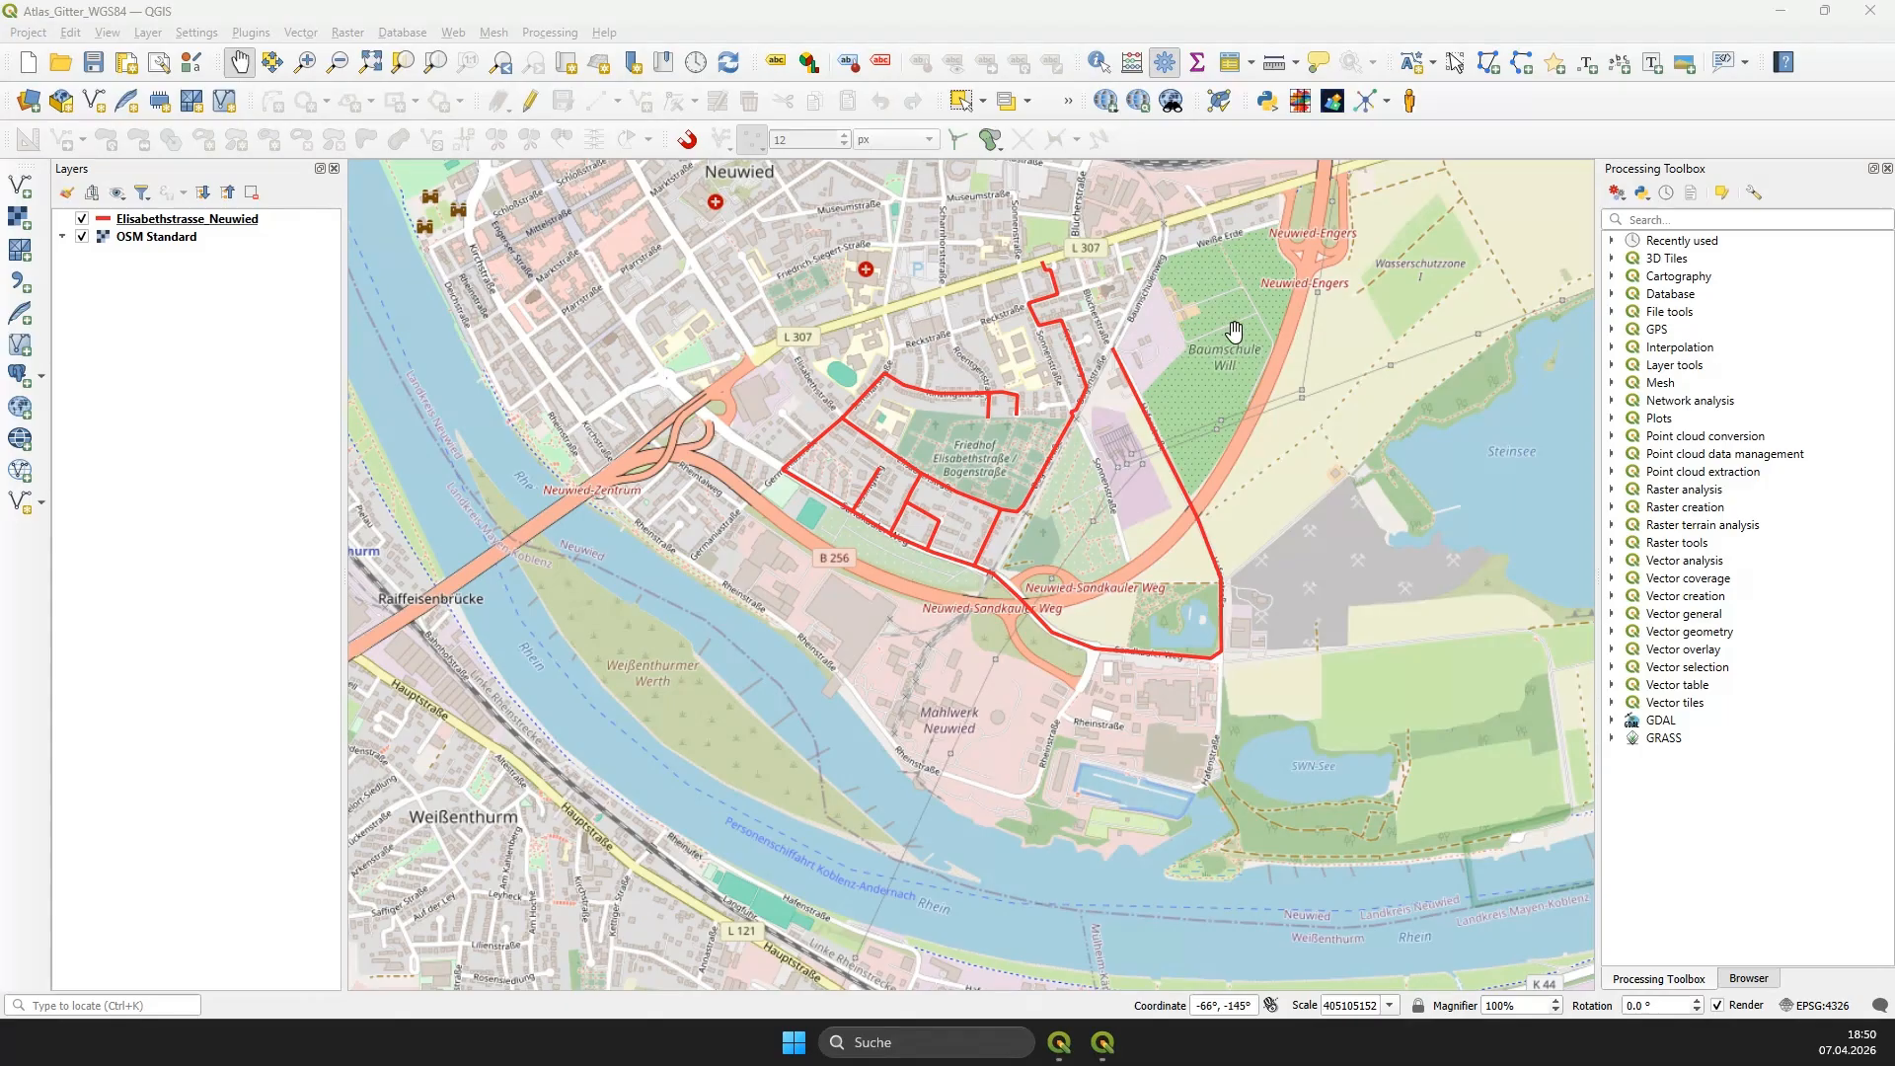
{"action": "left_click_drag", "start_coordinate": [1234, 333], "coordinate": [1192, 428]}
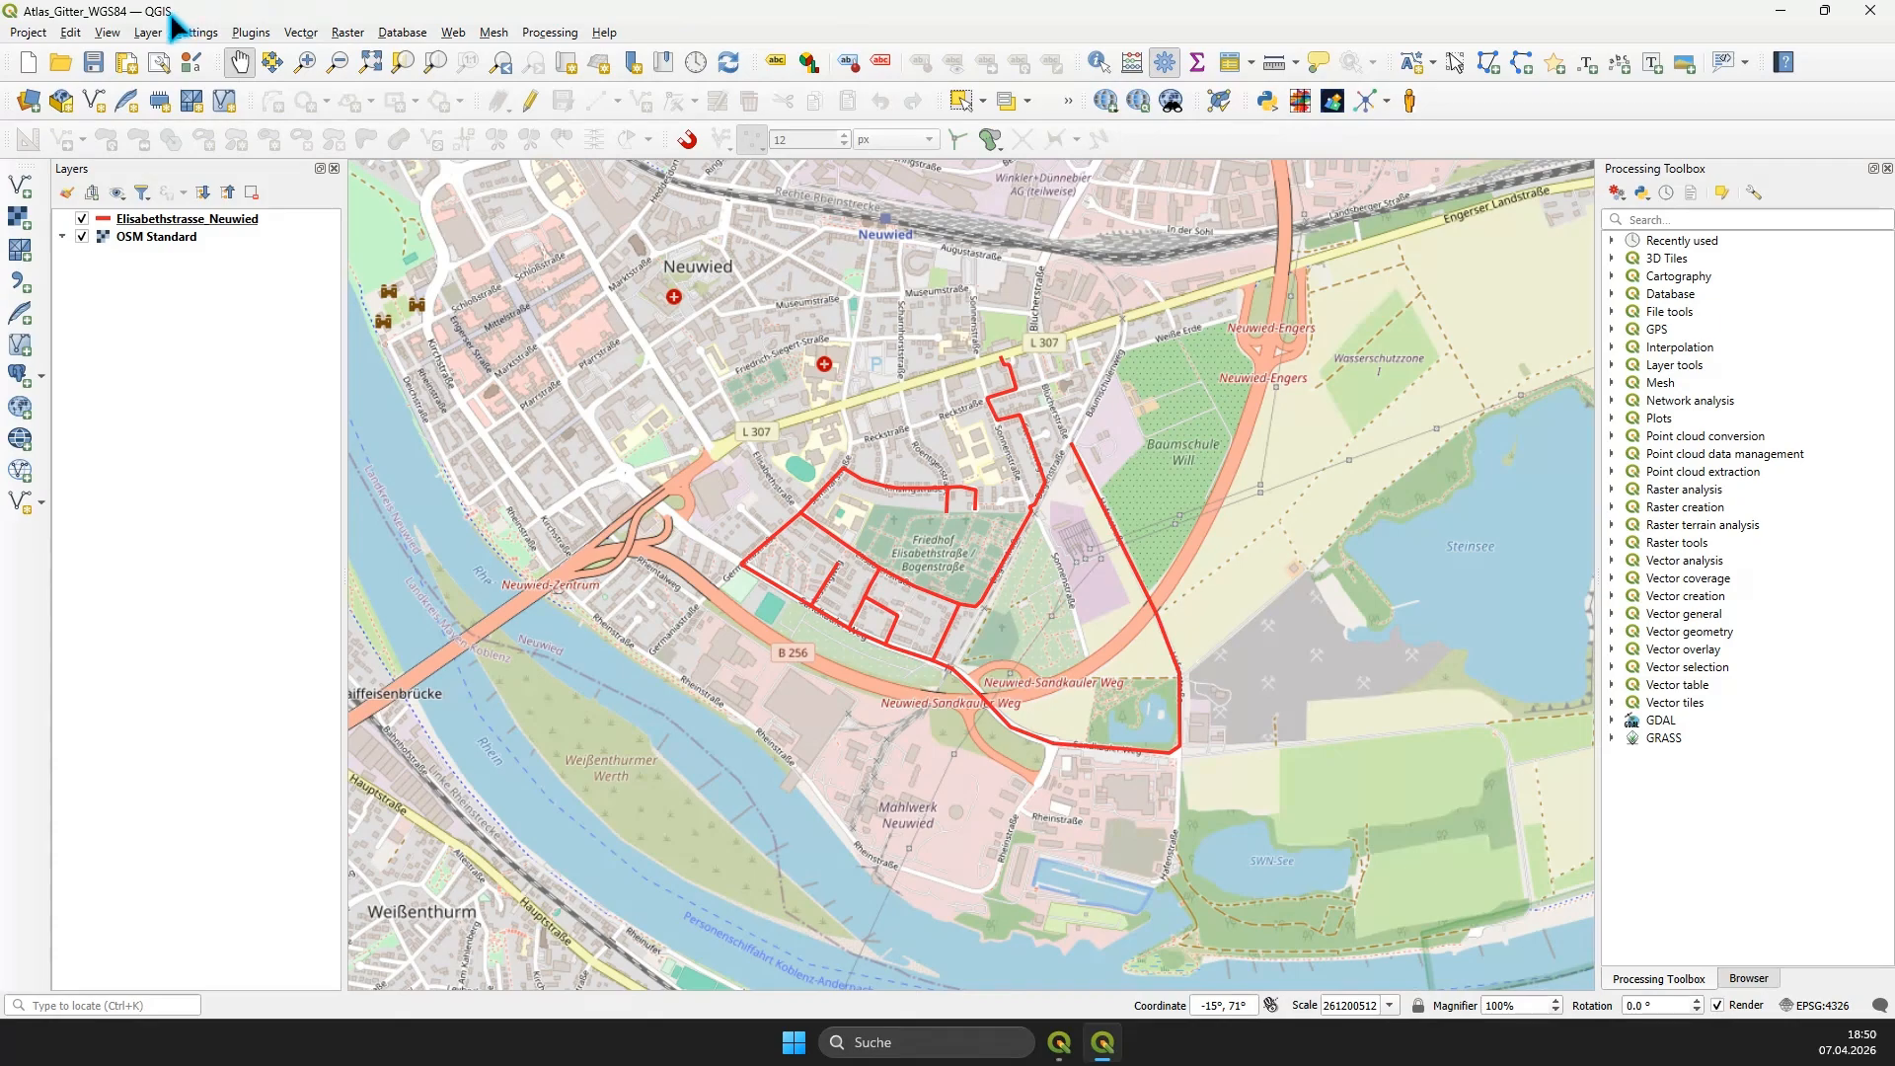
{"action": "left_click", "coordinate": [1301, 101]}
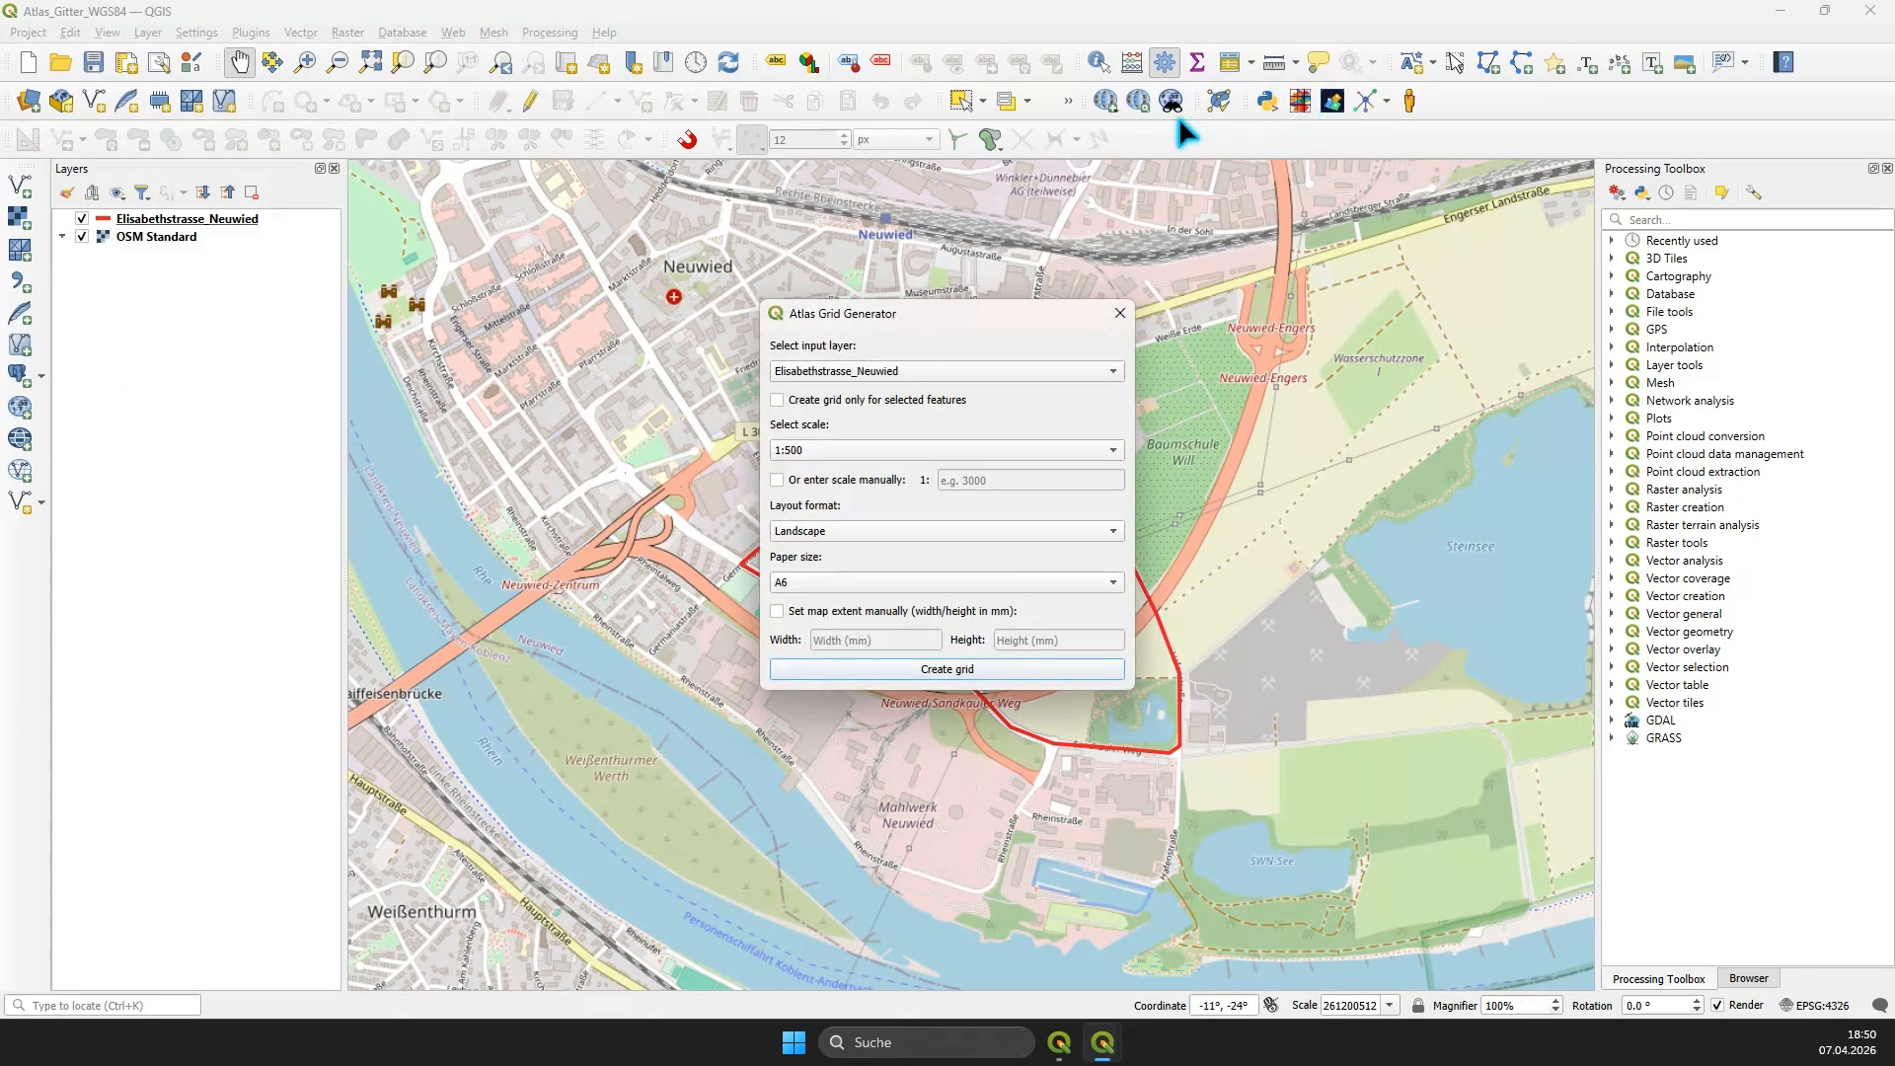